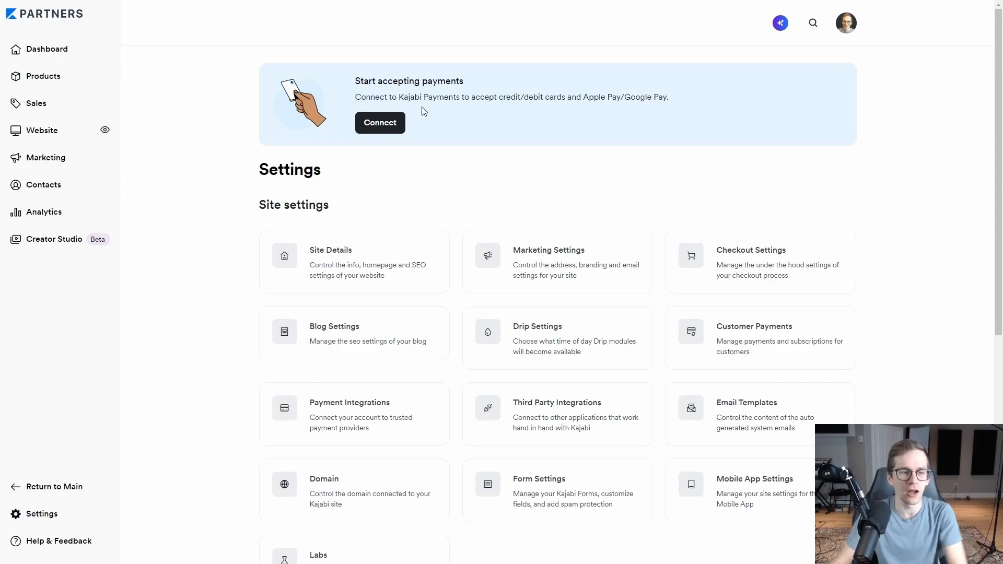
# Set the site language to fr - French in the Site Details settings and save them.
pyautogui.click(44, 517)
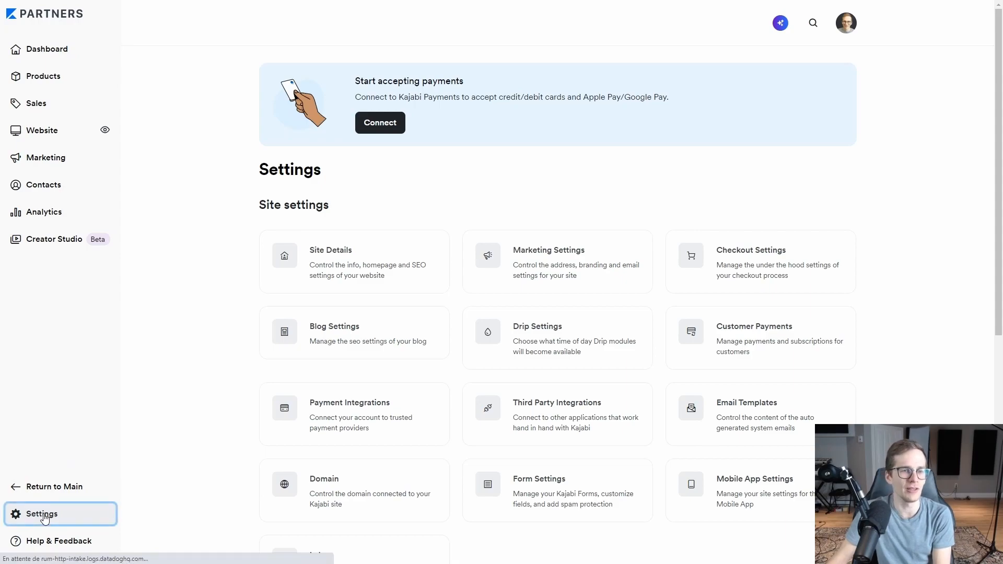
pyautogui.click(353, 267)
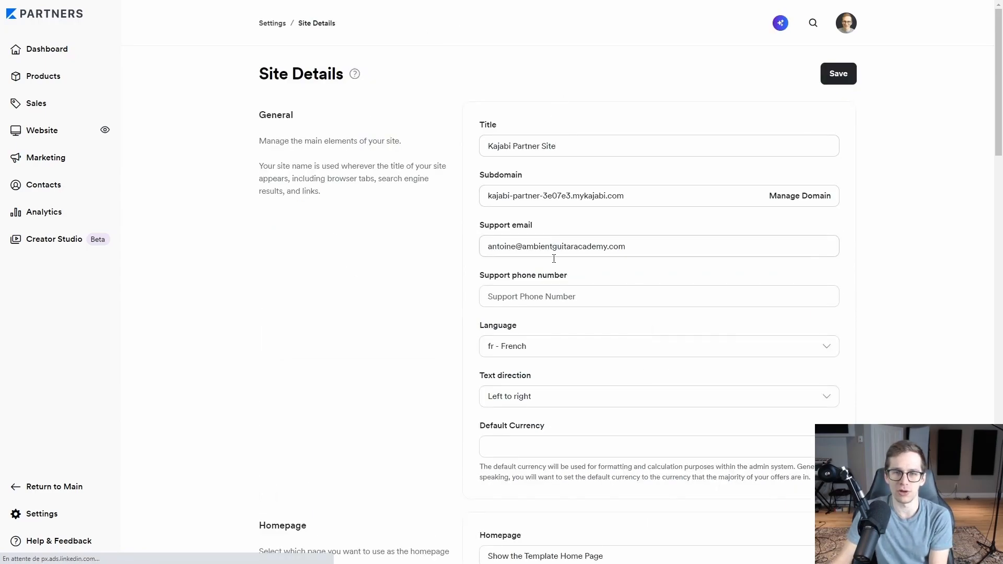
pyautogui.click(529, 347)
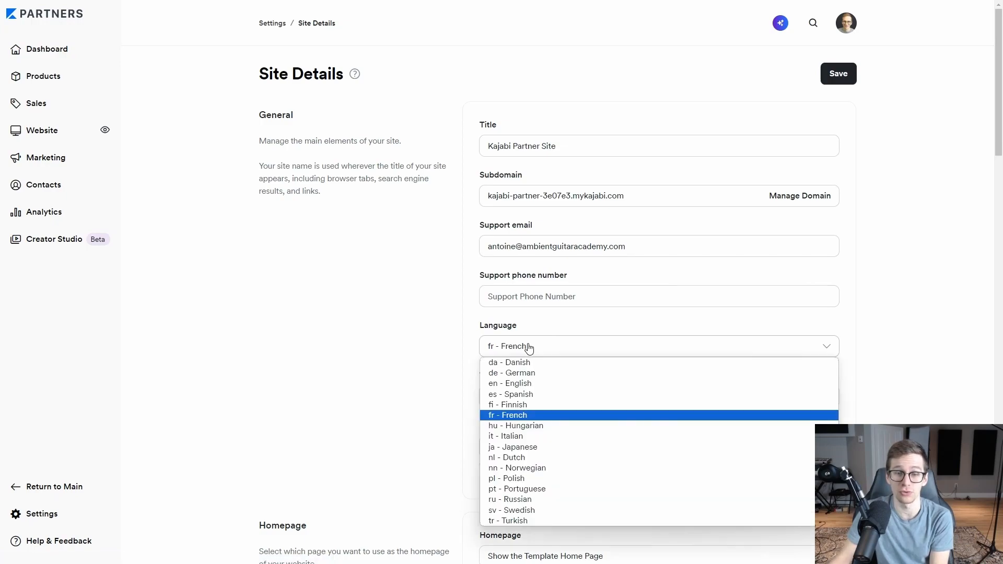
pyautogui.click(516, 417)
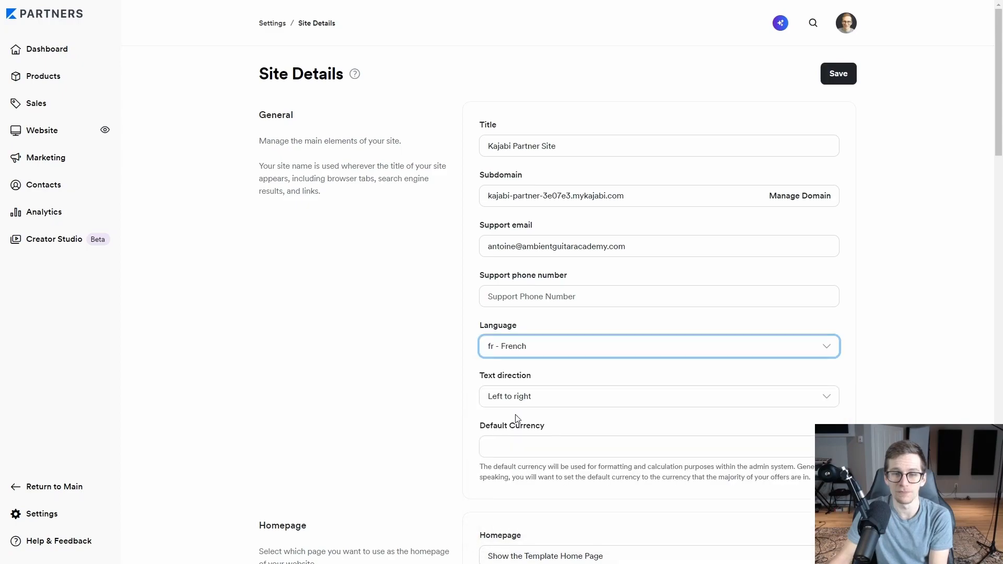
pyautogui.click(838, 77)
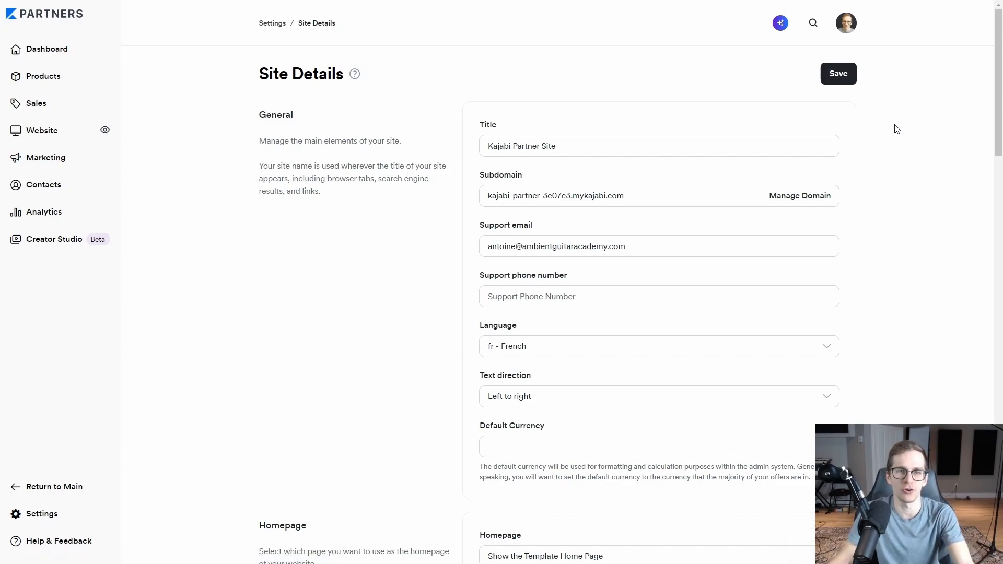
# Read the Help Center article on which checkout, customer settings and success message texts the site language translates.
pyautogui.hotkey('ctrl', 'Tab')
pyautogui.scroll(19, 862, 219)
pyautogui.scroll(3, 691, 130)
pyautogui.scroll(-3, 684, 126)
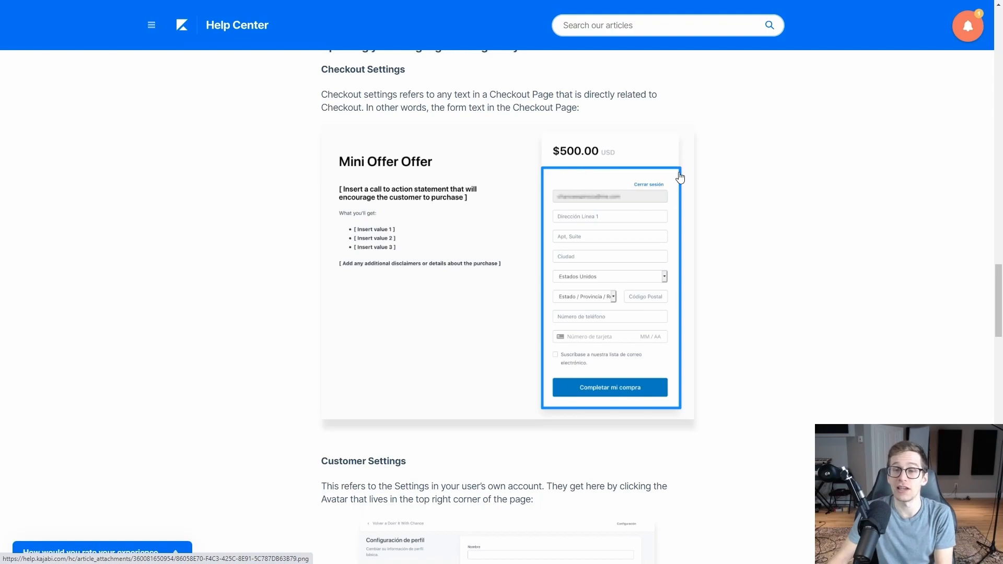
pyautogui.scroll(-1, 754, 144)
pyautogui.scroll(-5, 768, 138)
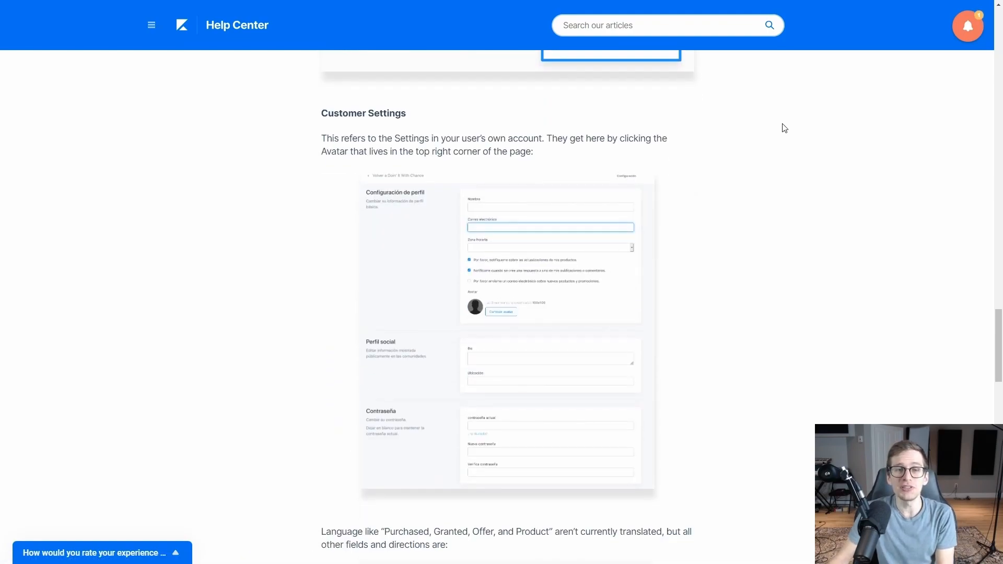
pyautogui.scroll(-1, 807, 150)
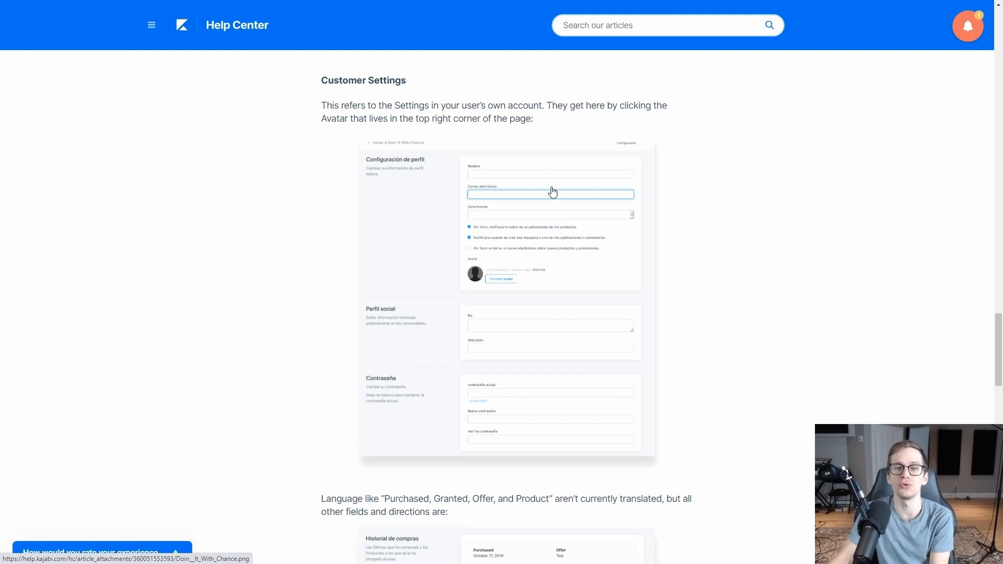
pyautogui.scroll(-5, 759, 149)
pyautogui.scroll(-1, 759, 150)
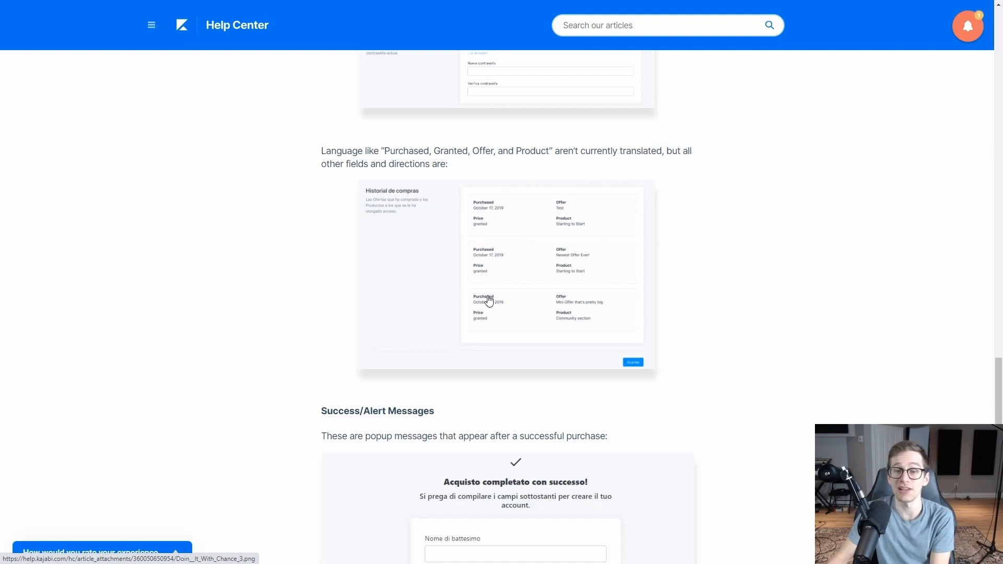
pyautogui.scroll(-6, 757, 146)
pyautogui.scroll(1, 771, 155)
pyautogui.scroll(1, 771, 196)
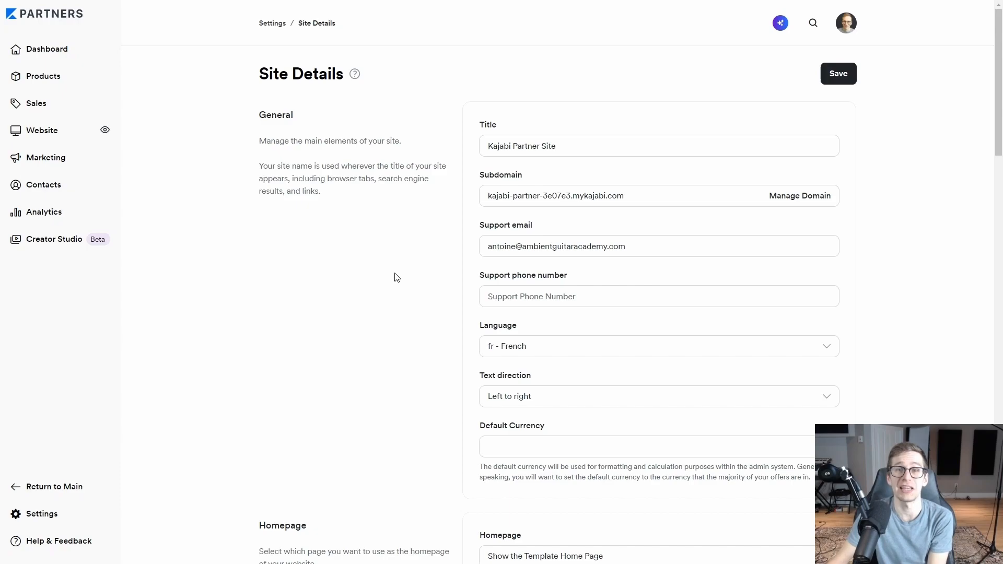
# Open the website design overview and browse the previews of the Streamlined Home template's pages.
pyautogui.click(34, 137)
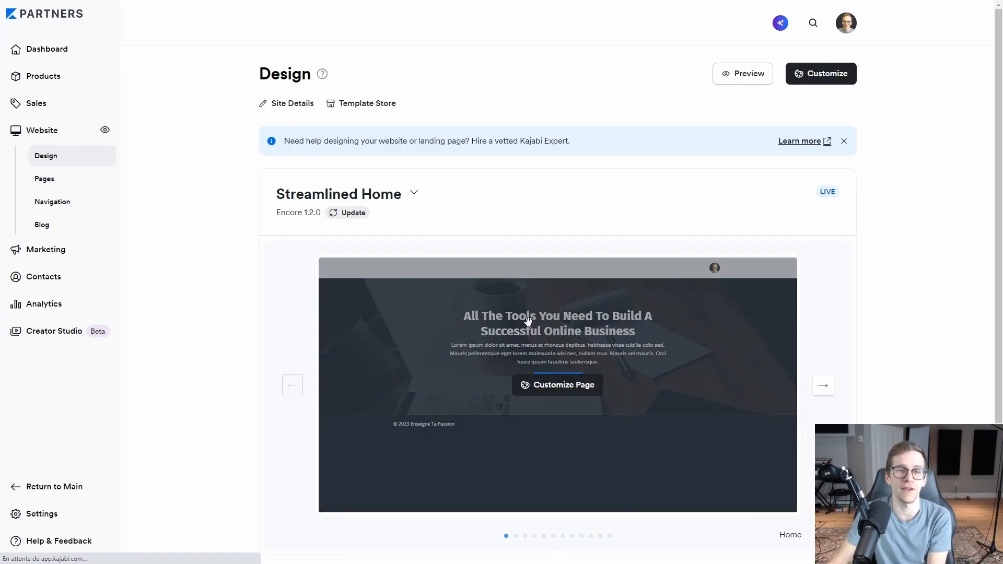
pyautogui.click(822, 386)
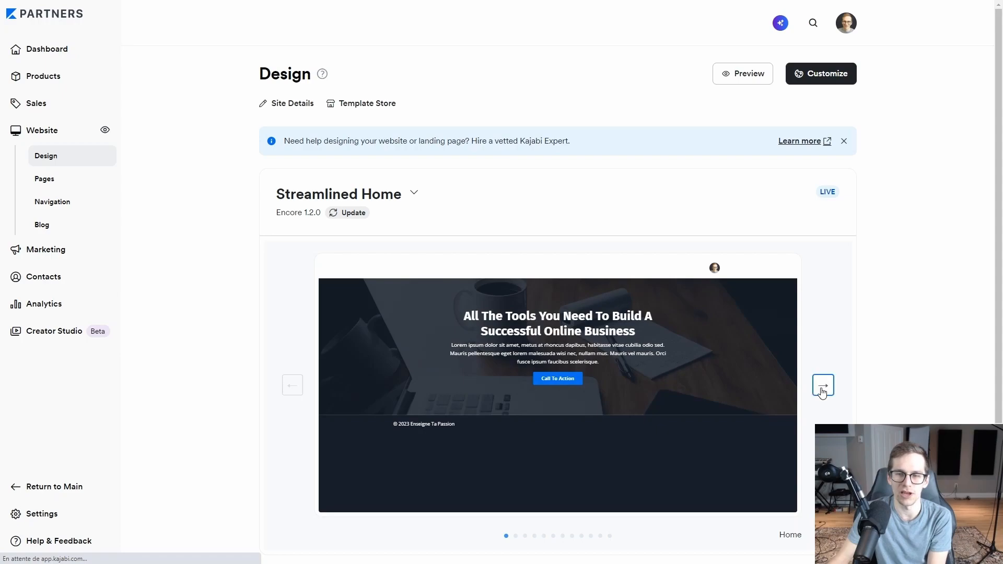
pyautogui.click(823, 386)
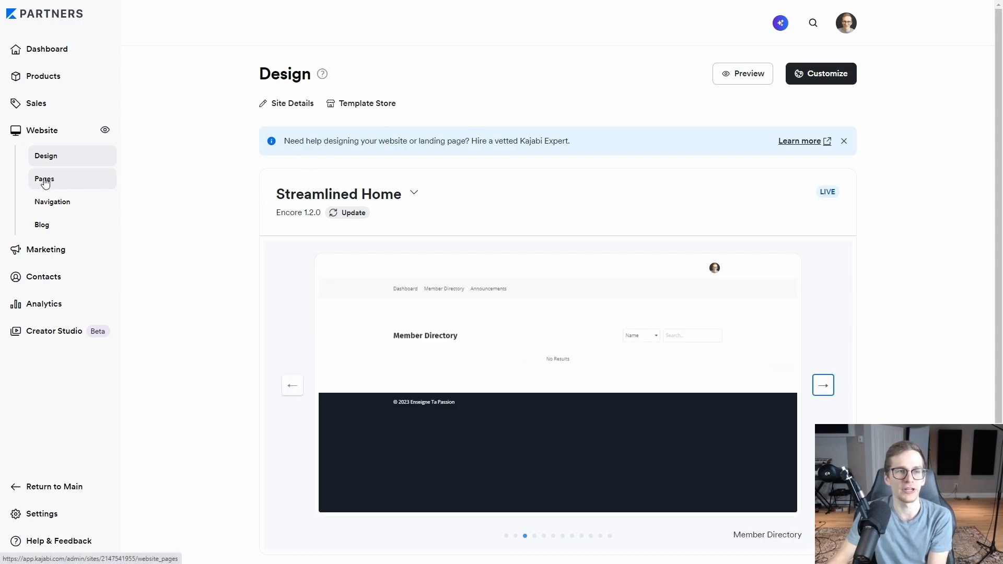
# Review the list of website pages and the options available for the Home page.
pyautogui.click(45, 180)
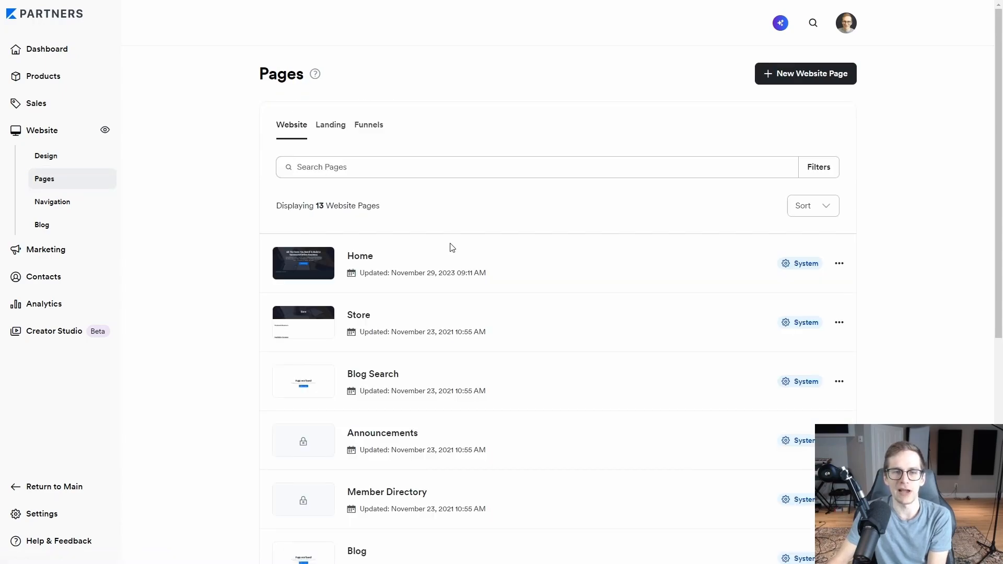
pyautogui.scroll(-7, 445, 240)
pyautogui.scroll(7, 440, 284)
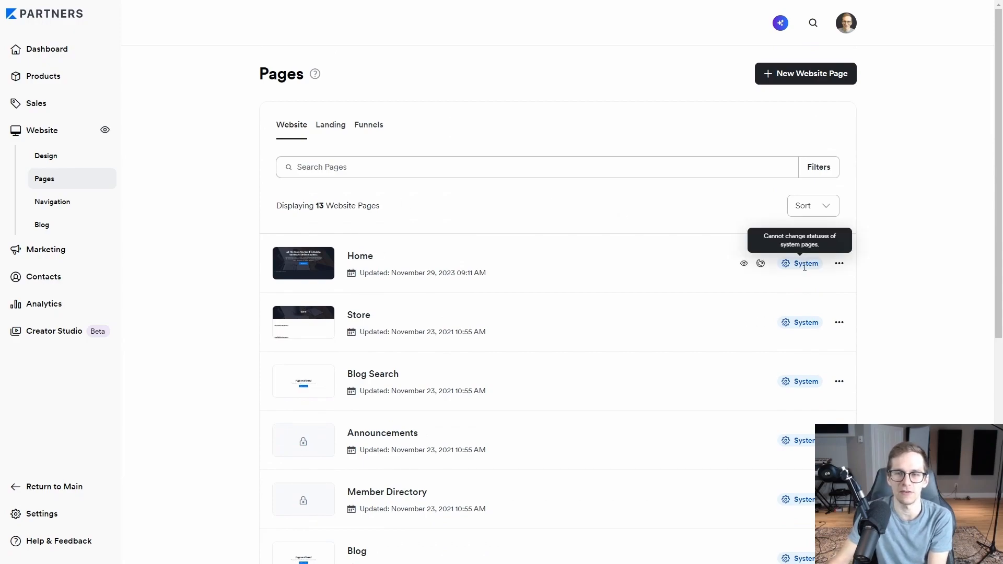
pyautogui.click(838, 264)
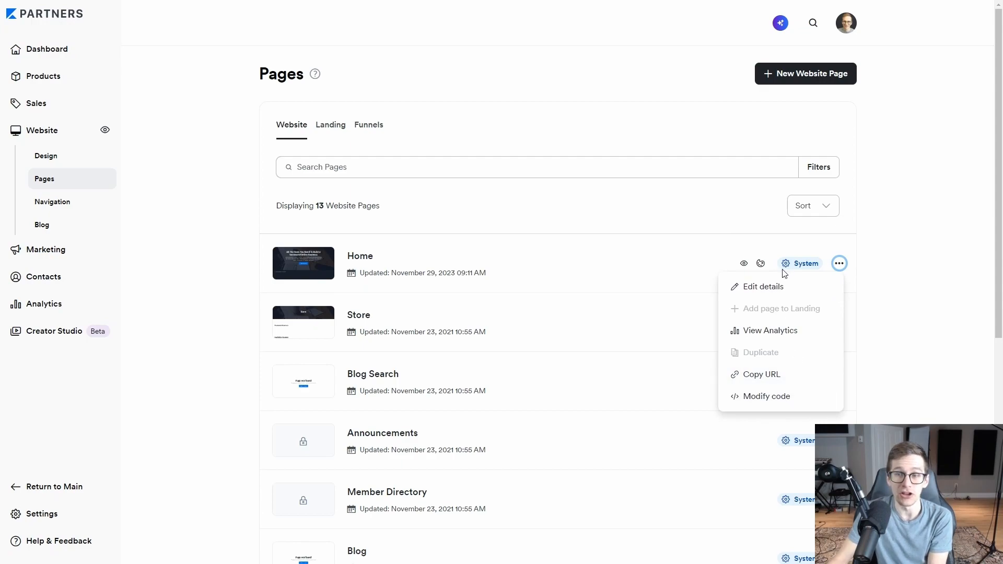
pyautogui.click(838, 265)
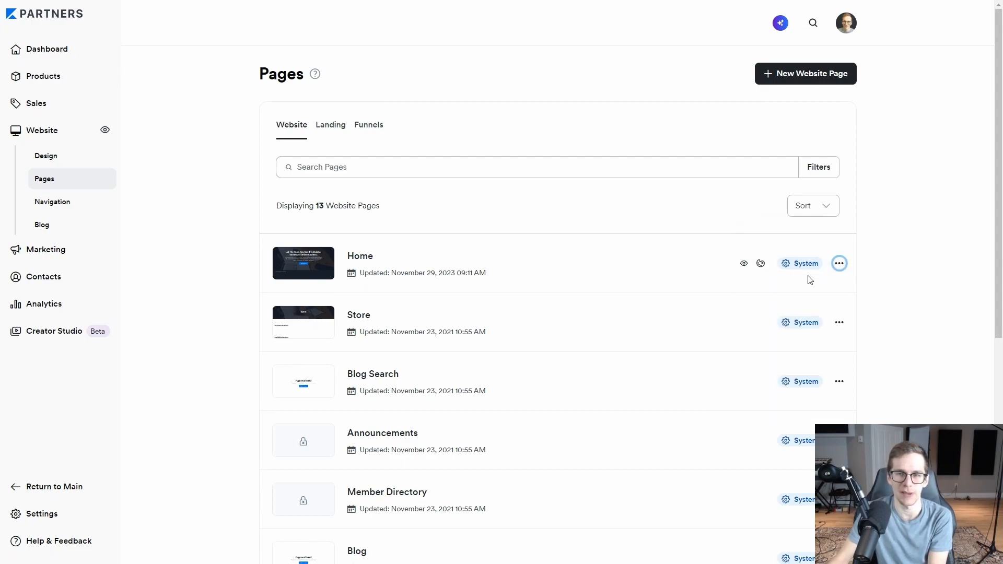
pyautogui.scroll(-1, 609, 231)
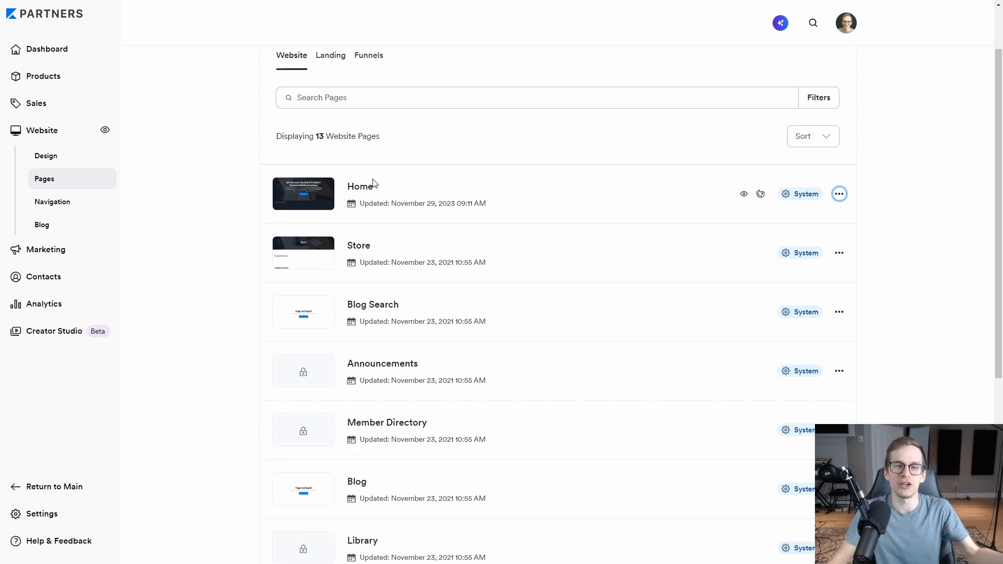
# Open the Home page in the page editor and delete its Hero section.
pyautogui.click(361, 193)
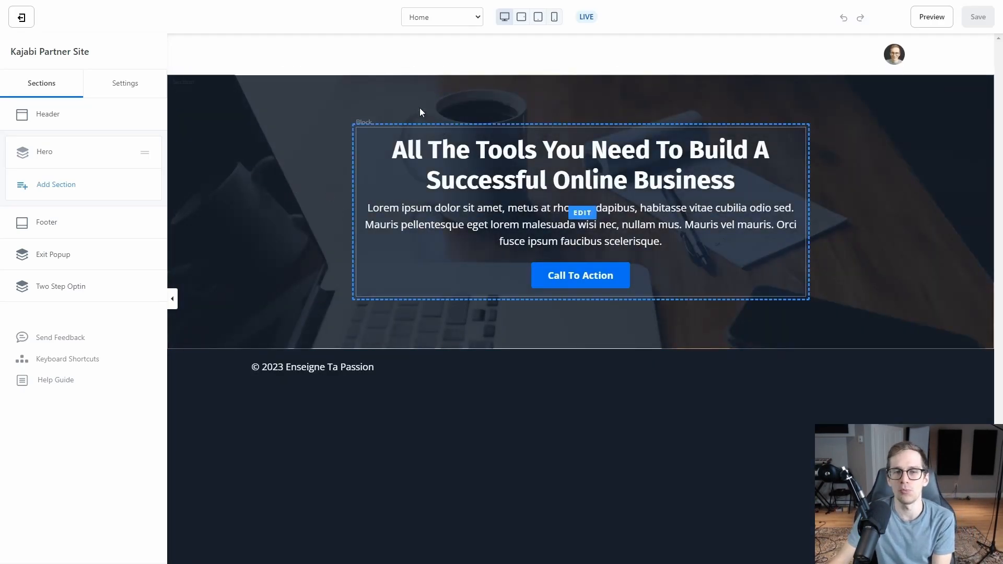
pyautogui.click(292, 204)
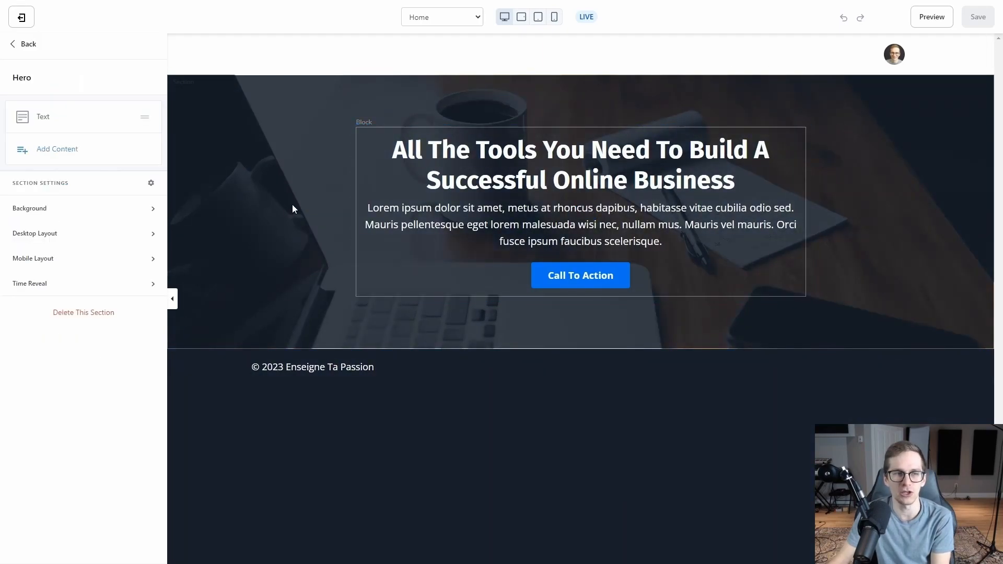
pyautogui.click(83, 313)
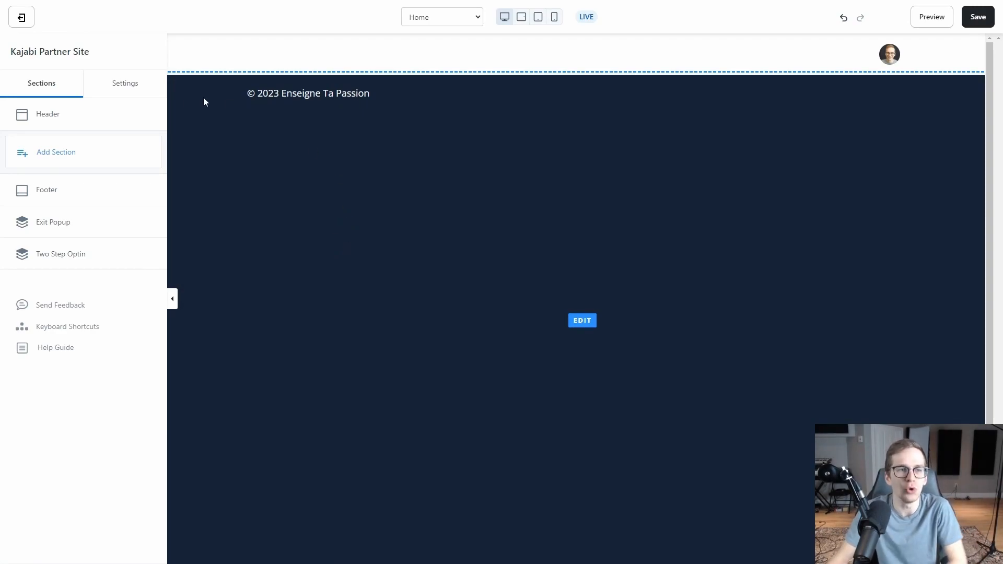
# Browse the library of sections that can be added and preview several types, including 3 Feature Cards, Pricing Cards and FAQ.
pyautogui.click(46, 153)
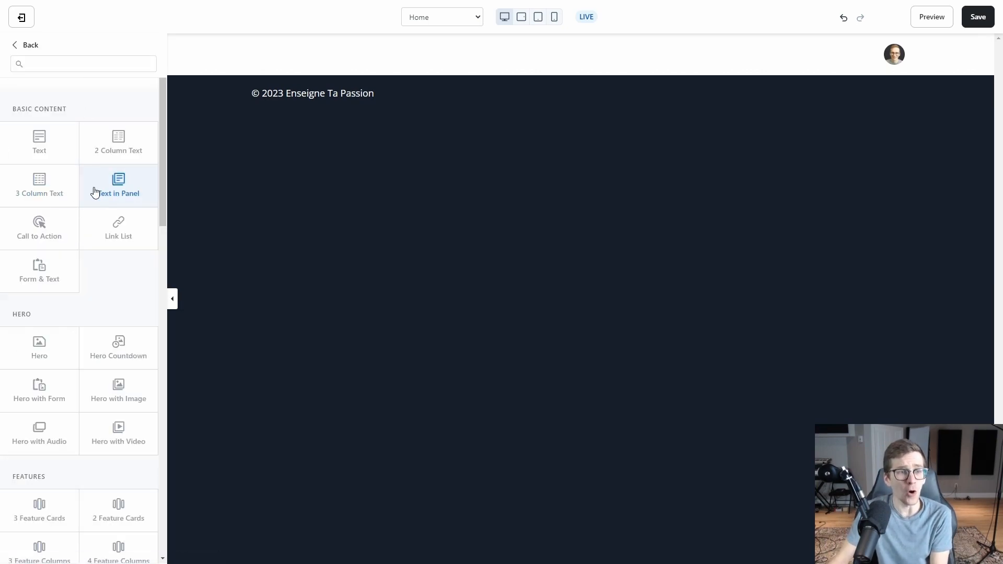
pyautogui.scroll(-5, 57, 146)
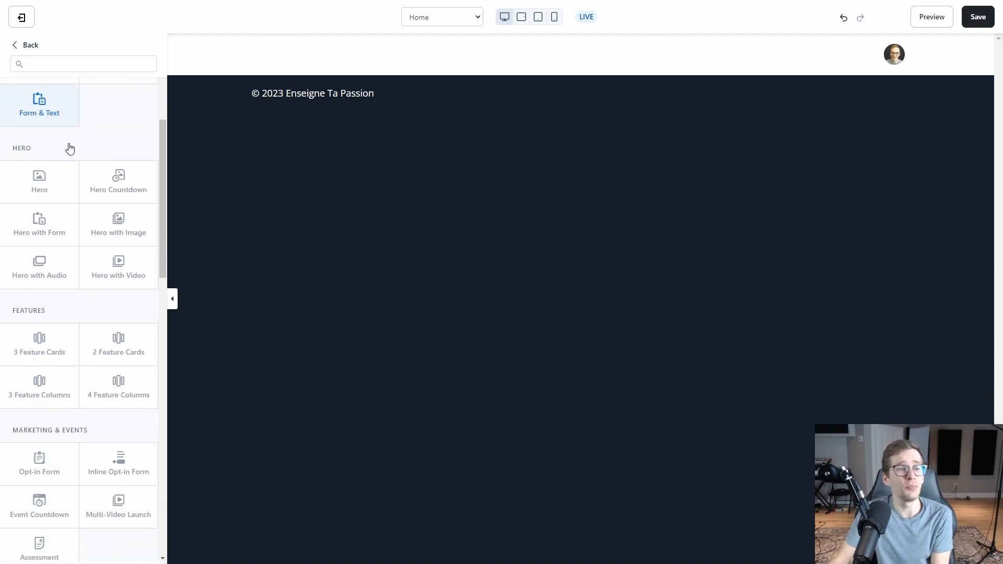
pyautogui.click(39, 230)
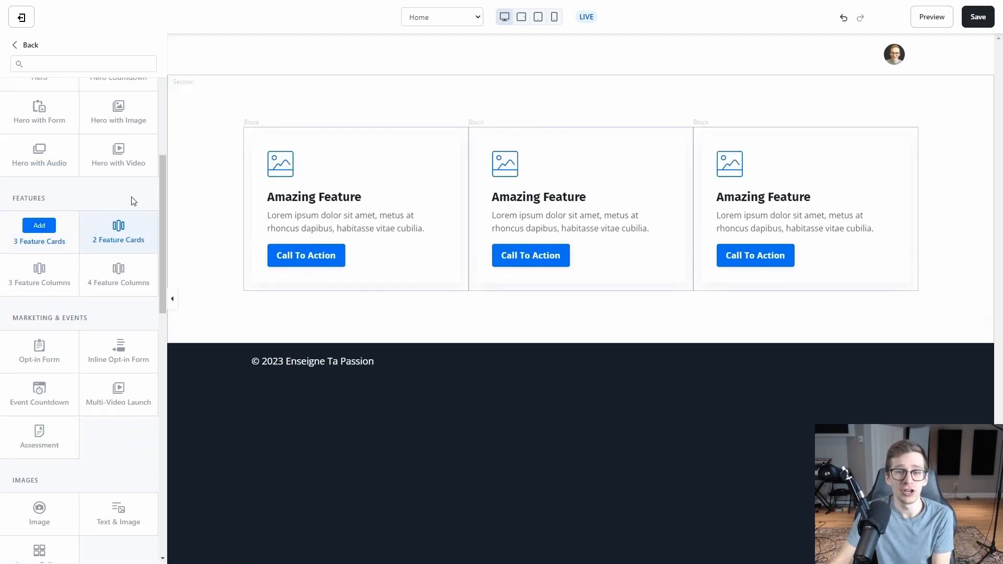
pyautogui.scroll(-4, 105, 198)
pyautogui.scroll(-2, 94, 208)
pyautogui.click(39, 271)
pyautogui.scroll(-3, 52, 271)
pyautogui.click(55, 216)
pyautogui.scroll(-1, 61, 293)
pyautogui.click(62, 315)
pyautogui.scroll(-4, 118, 298)
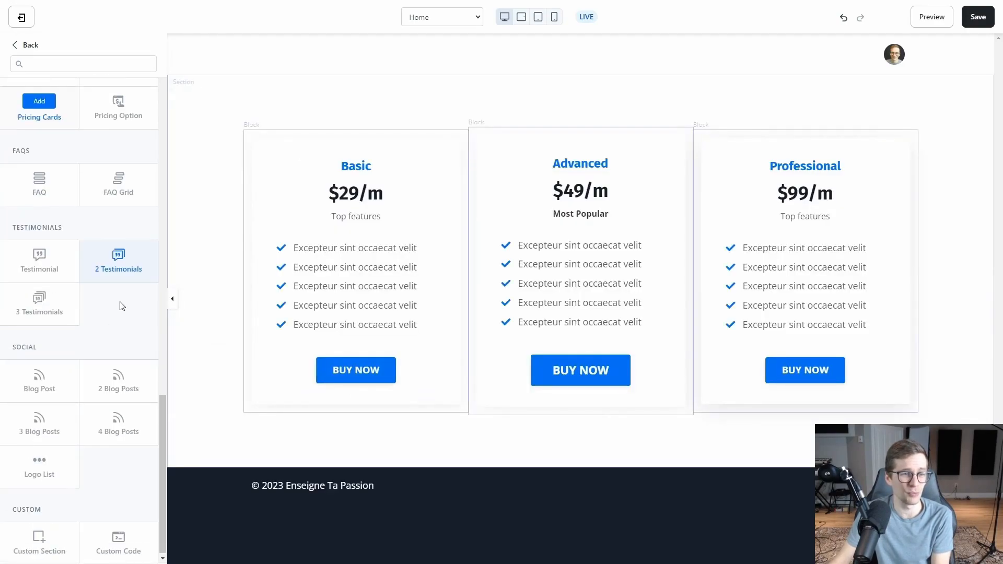
pyautogui.click(51, 206)
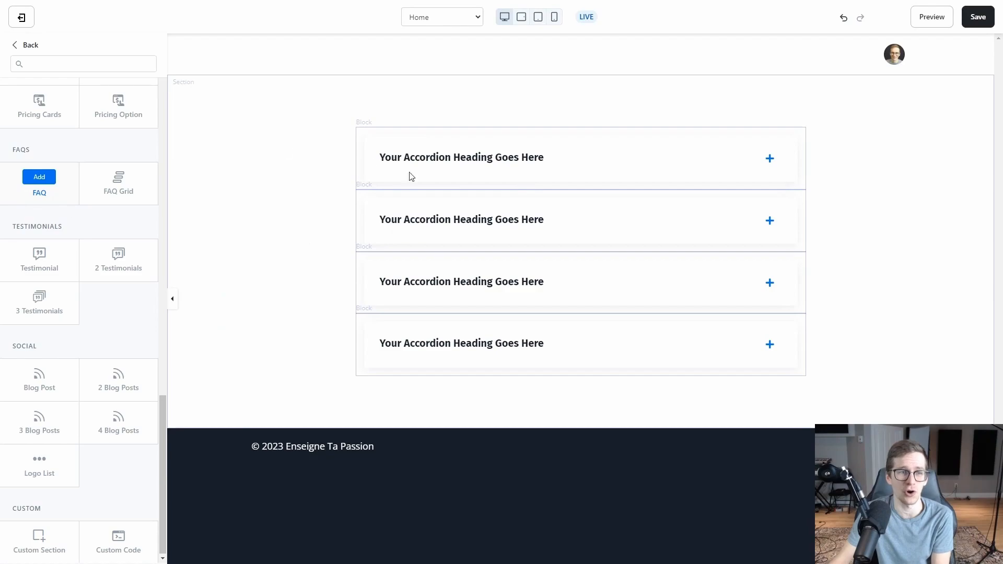
# Add a Hero section to the Home page and replace its heading with "Apprends à écrire un roman".
pyautogui.scroll(15, 105, 340)
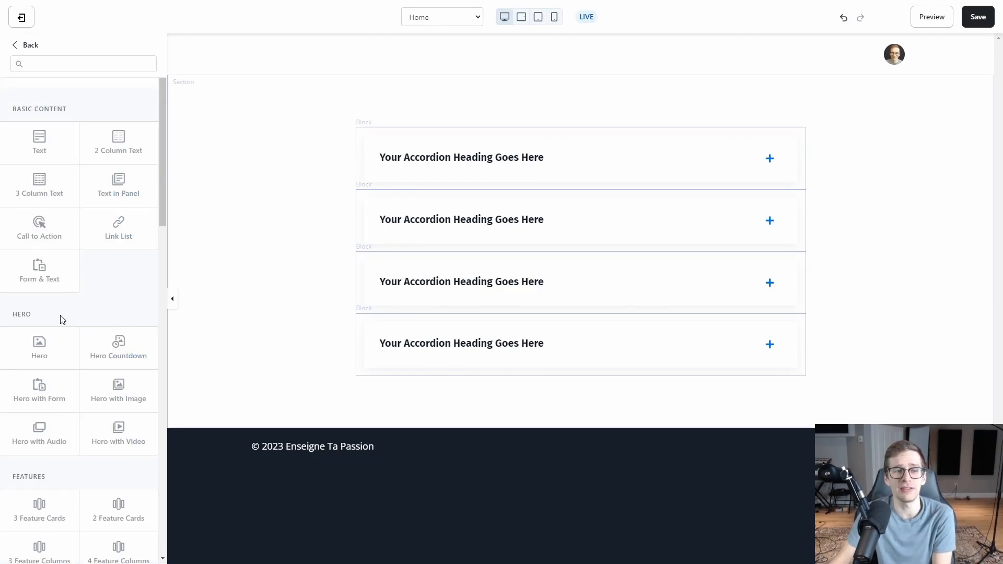
pyautogui.click(38, 350)
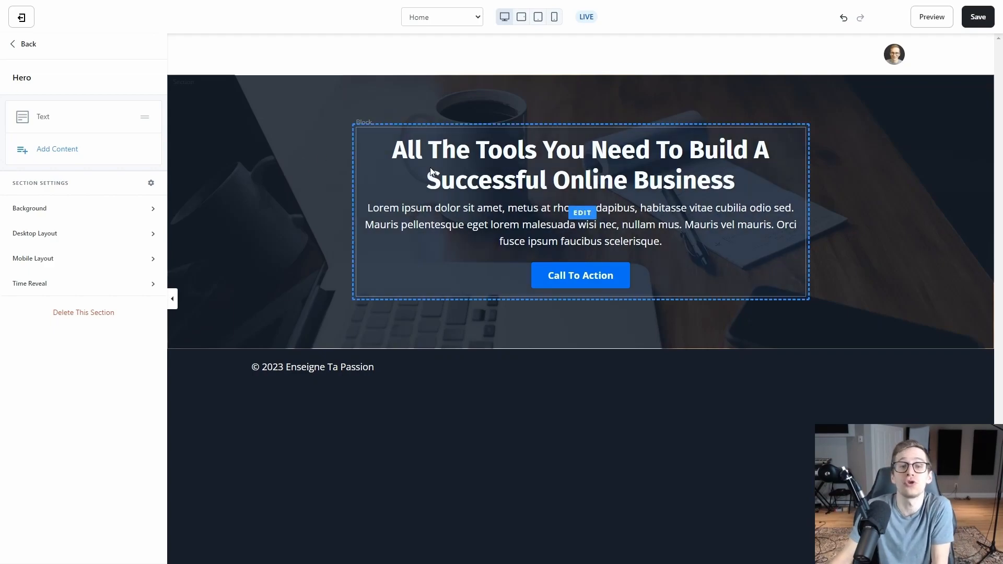
pyautogui.click(380, 170)
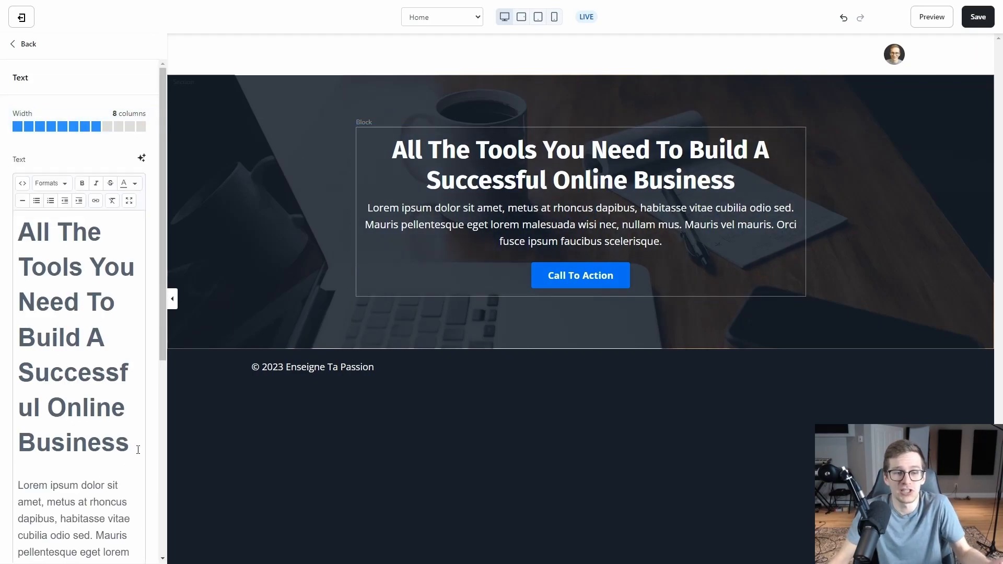
pyautogui.moveTo(138, 450); pyautogui.dragTo(2, 186)
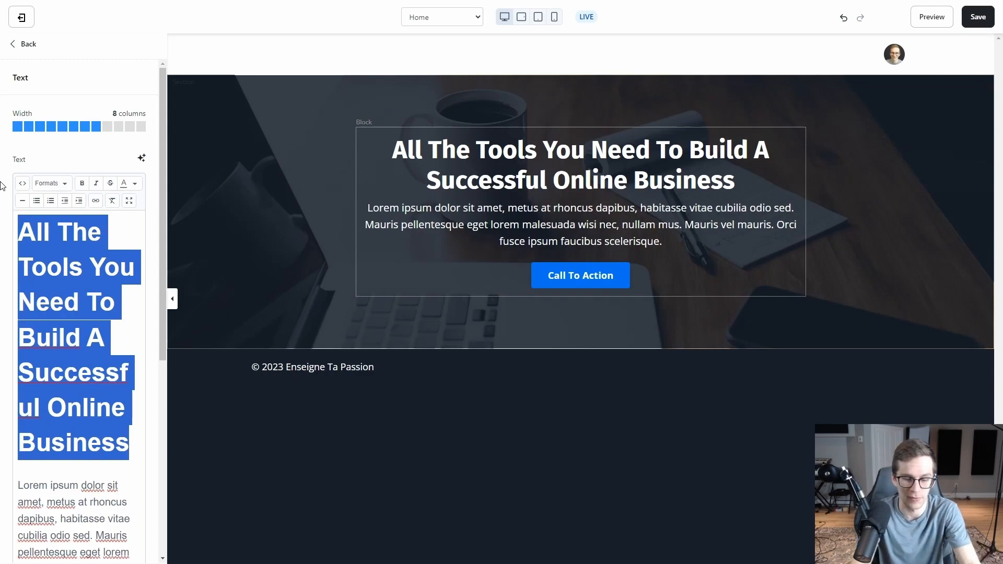
pyautogui.write('Apprends à éc')
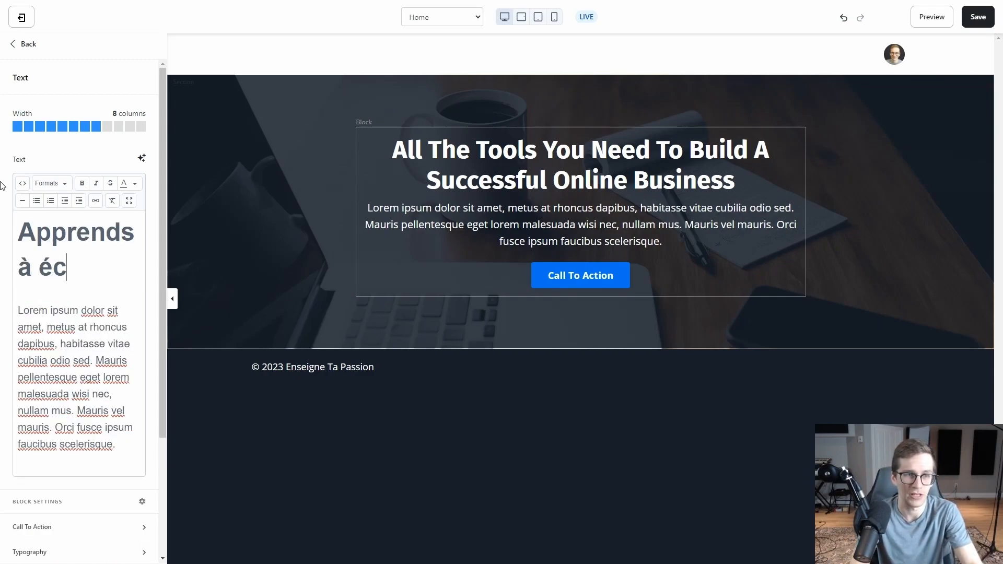
pyautogui.write('rire un roman')
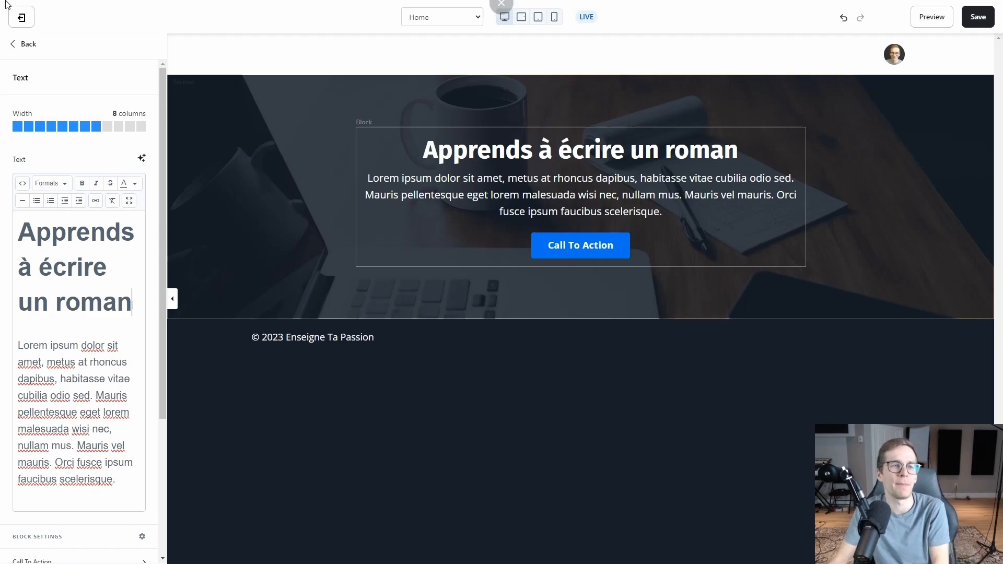
# Leave the page editor without saving the changes and return to the list of website pages.
pyautogui.click(21, 18)
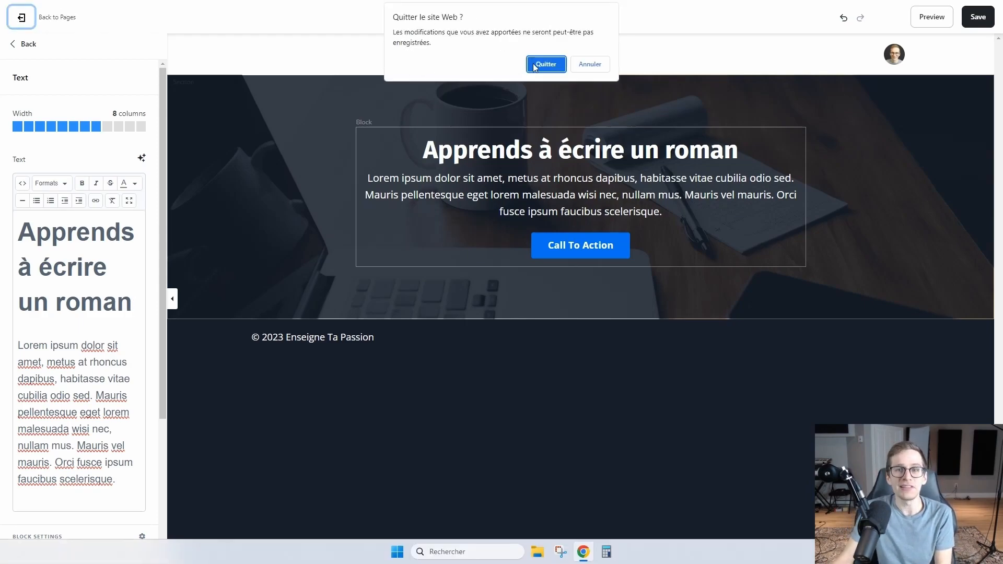
pyautogui.click(545, 64)
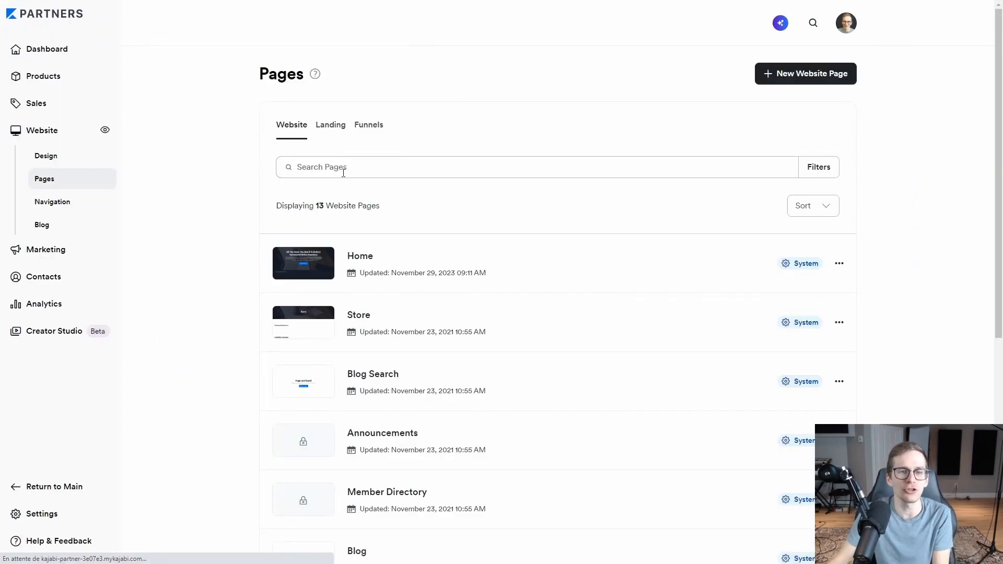
pyautogui.scroll(-4, 432, 157)
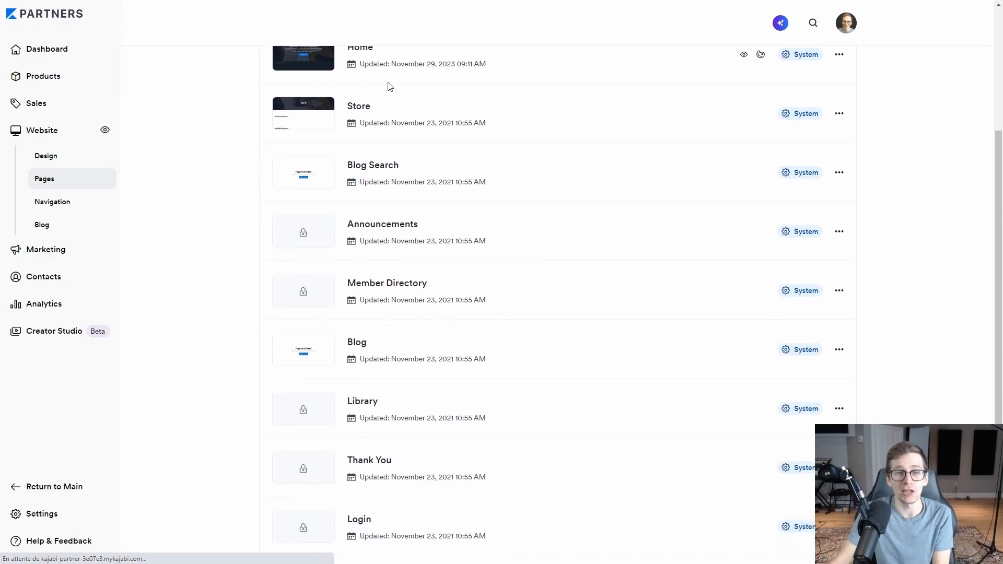
# Open the Login page in the page editor and expand the language settings of its login block.
pyautogui.scroll(2, 235, 157)
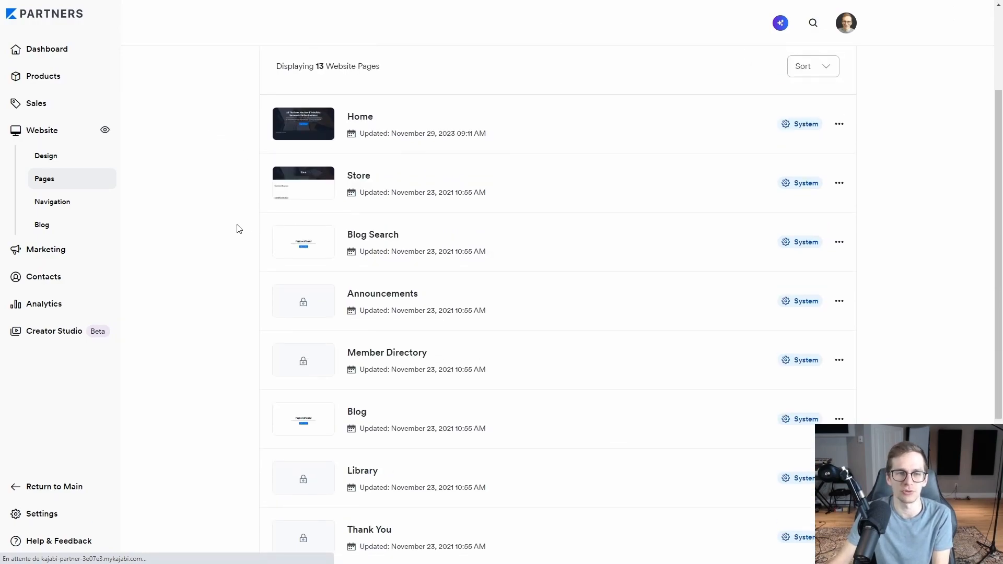
pyautogui.scroll(-2, 239, 229)
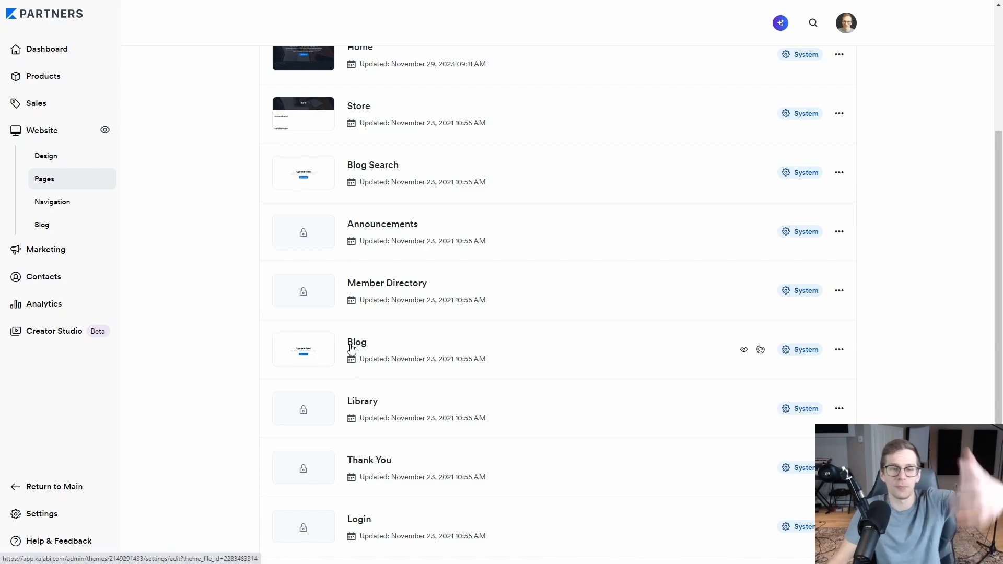
pyautogui.scroll(-3, 371, 313)
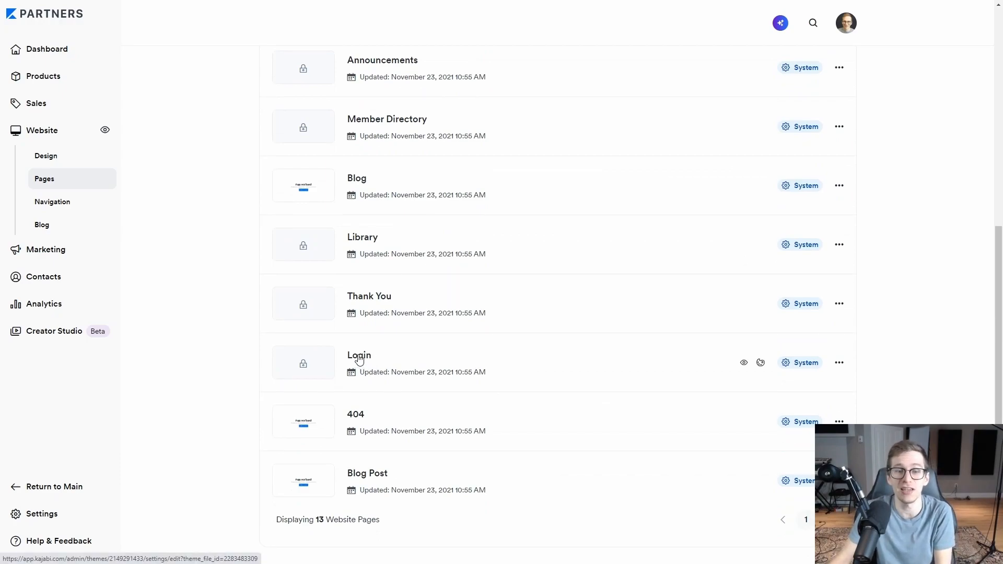
pyautogui.click(359, 357)
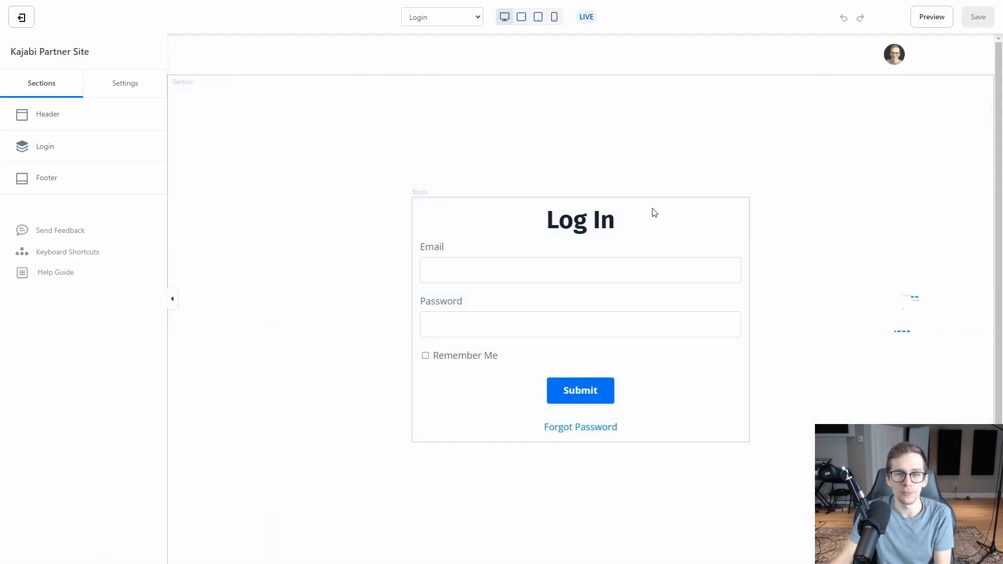
pyautogui.click(558, 222)
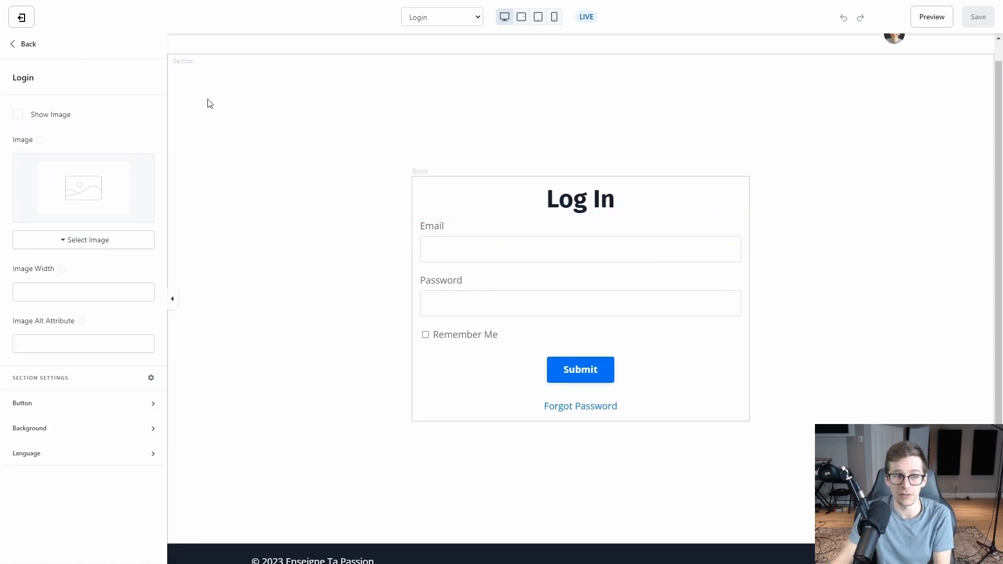
pyautogui.click(34, 454)
pyautogui.scroll(-3, 105, 314)
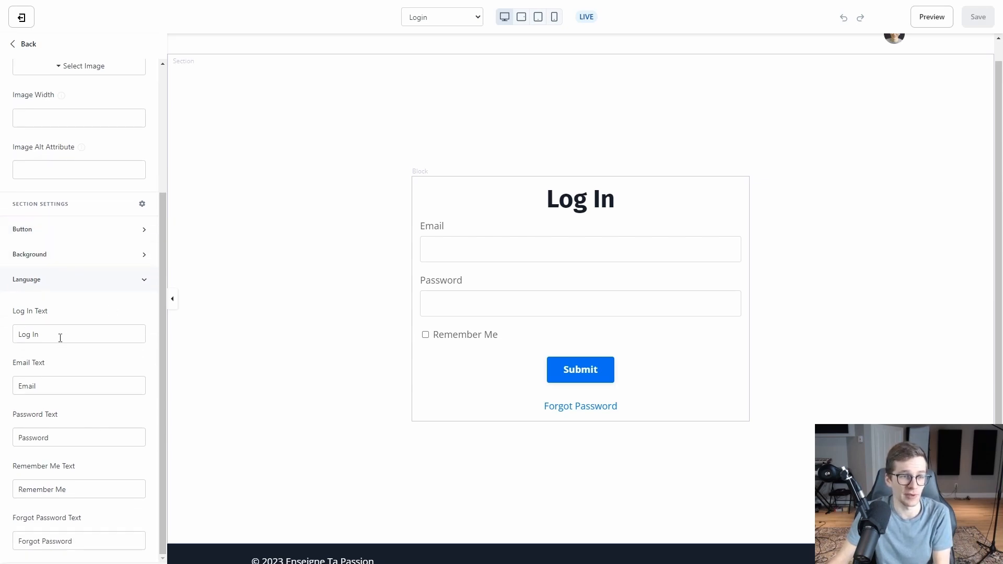
# Set the Log In Text to "Connexion" and the Password Text to "Mot de passe".
pyautogui.moveTo(60, 338); pyautogui.dragTo(1, 334)
pyautogui.write('Con')
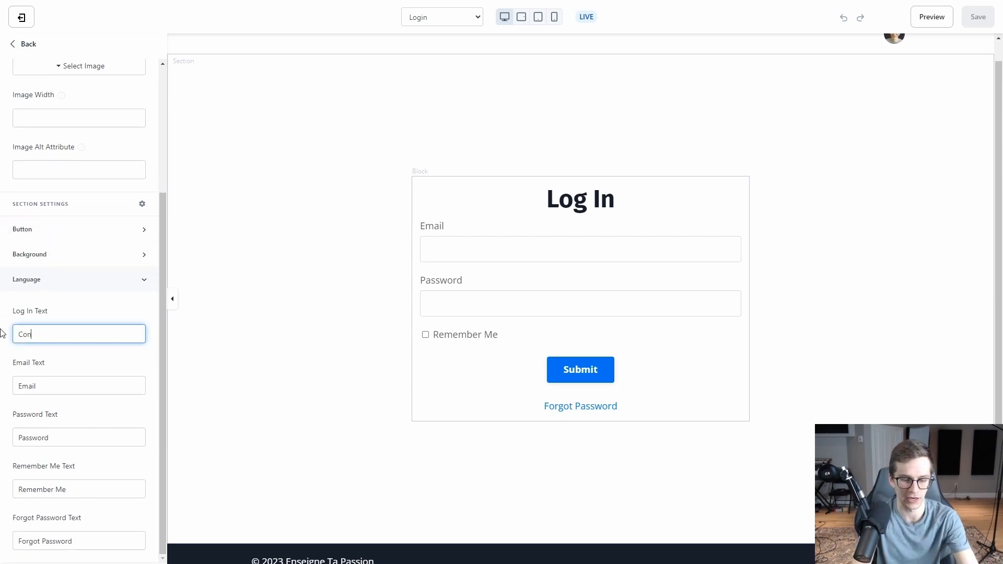
pyautogui.write('nexion')
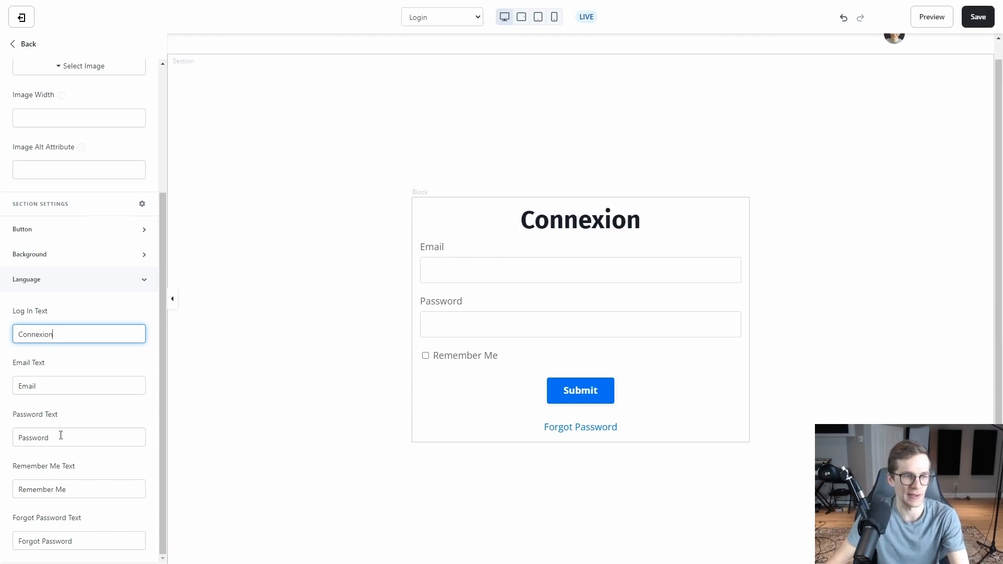
pyautogui.moveTo(60, 435); pyautogui.dragTo(3, 446)
pyautogui.write('Mot de passe')
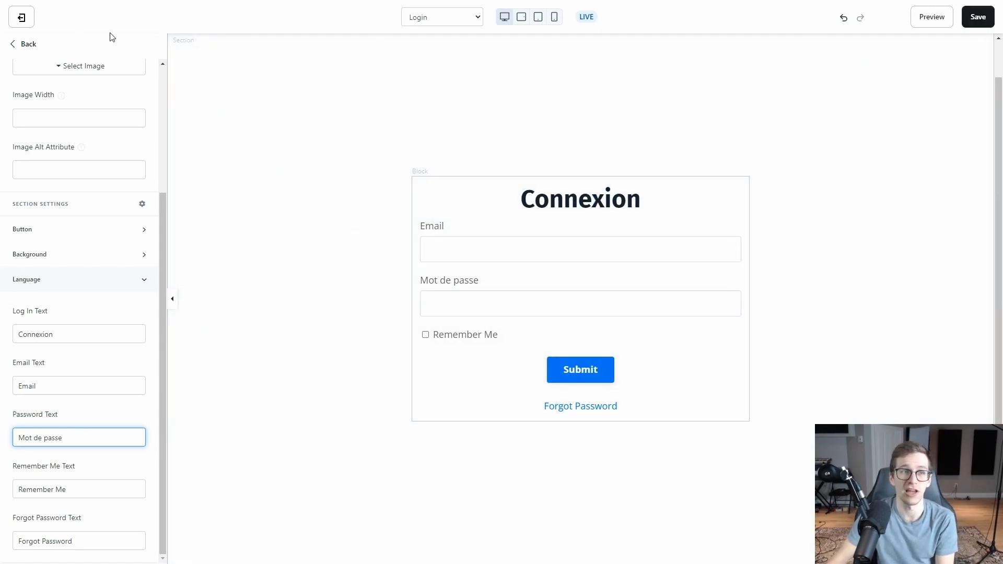
# Leave the Login page editor without saving and look through the full list of website pages.
pyautogui.click(21, 18)
pyautogui.click(545, 64)
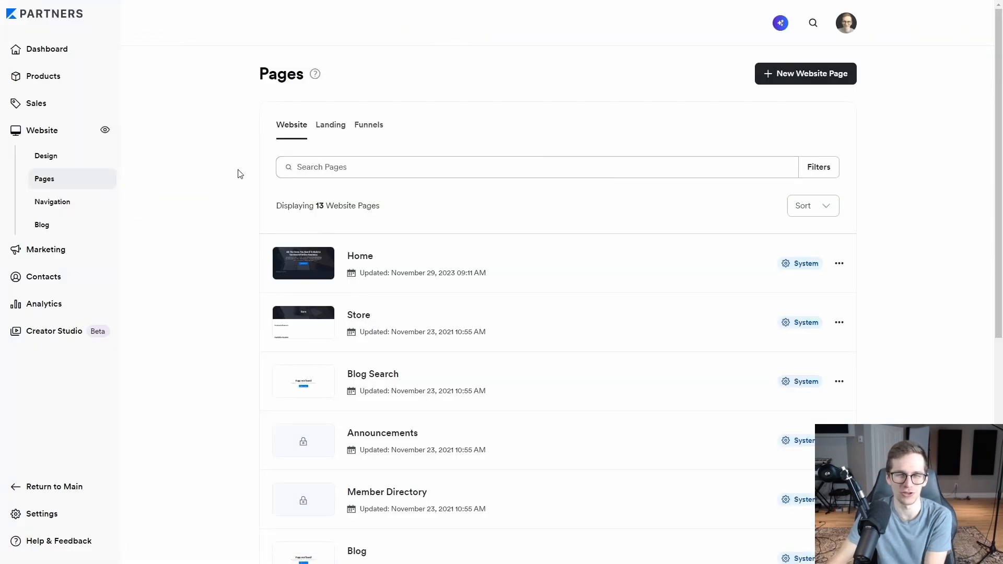
pyautogui.scroll(-3, 271, 179)
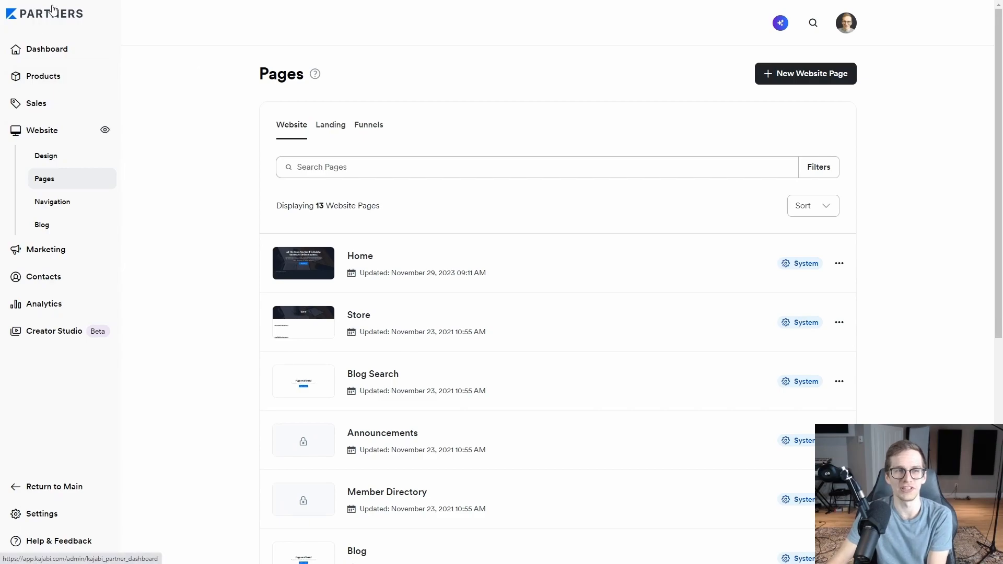
pyautogui.scroll(-4, 245, 186)
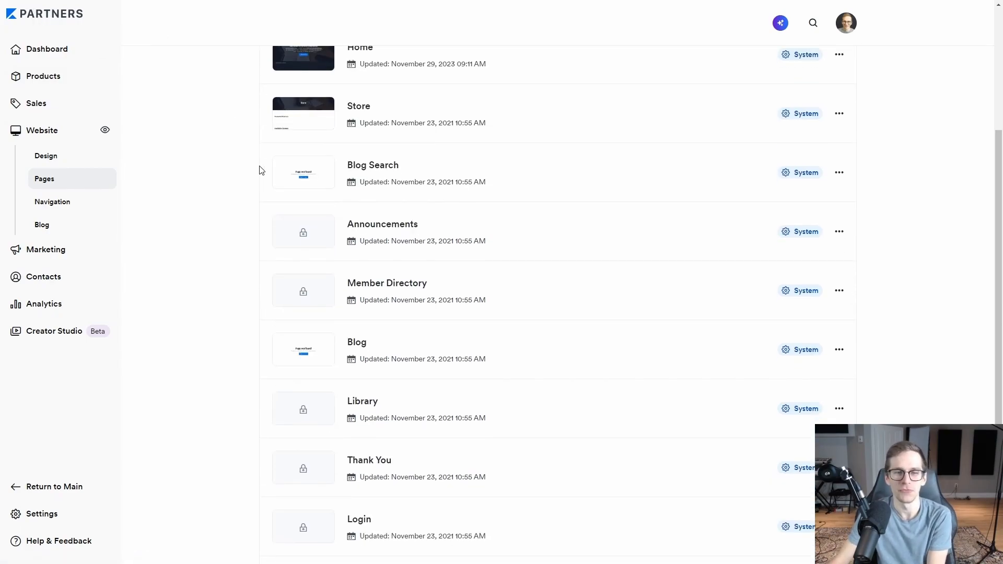
pyautogui.scroll(-1, 543, 141)
pyautogui.scroll(4, 474, 237)
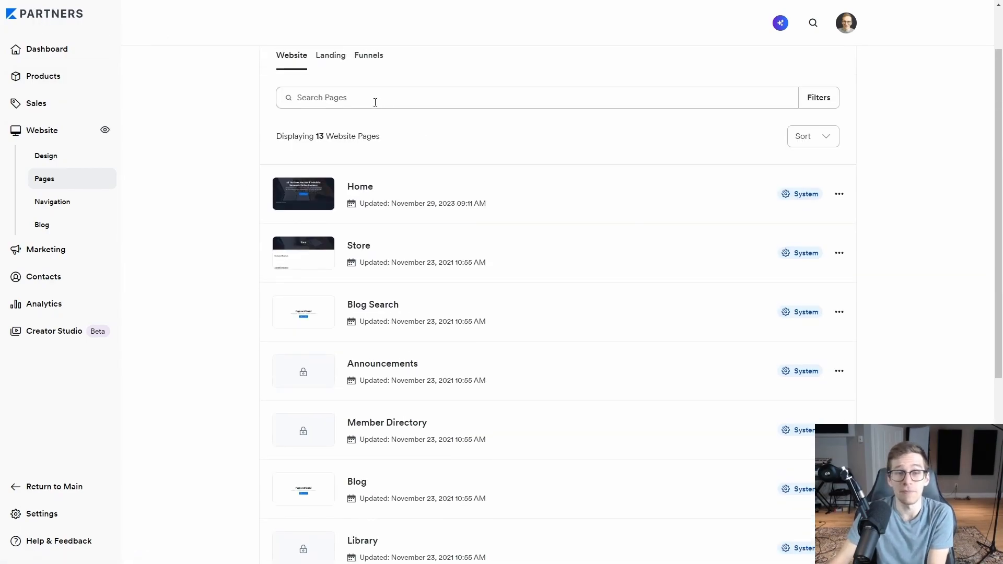
pyautogui.scroll(-2, 389, 292)
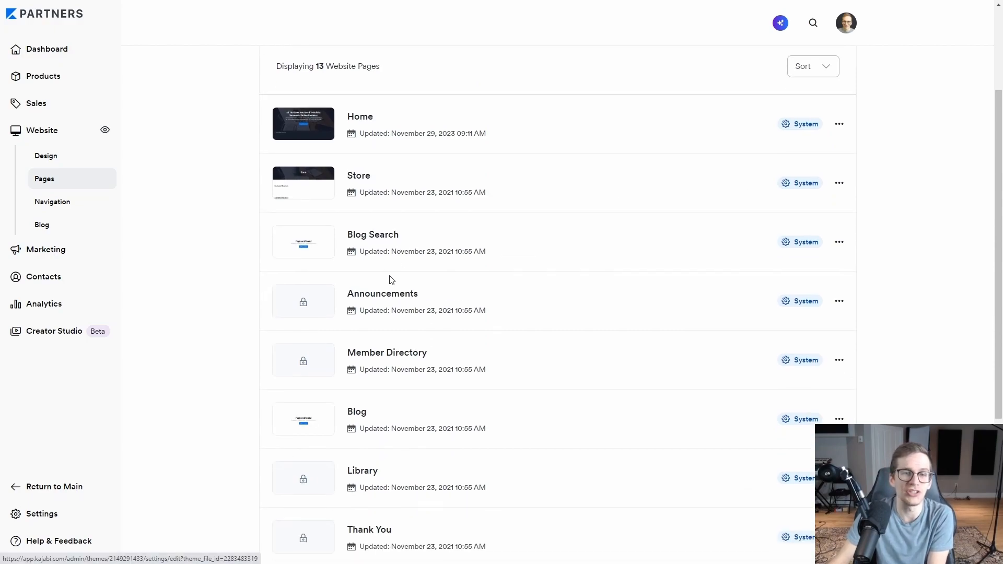
pyautogui.scroll(-2, 389, 284)
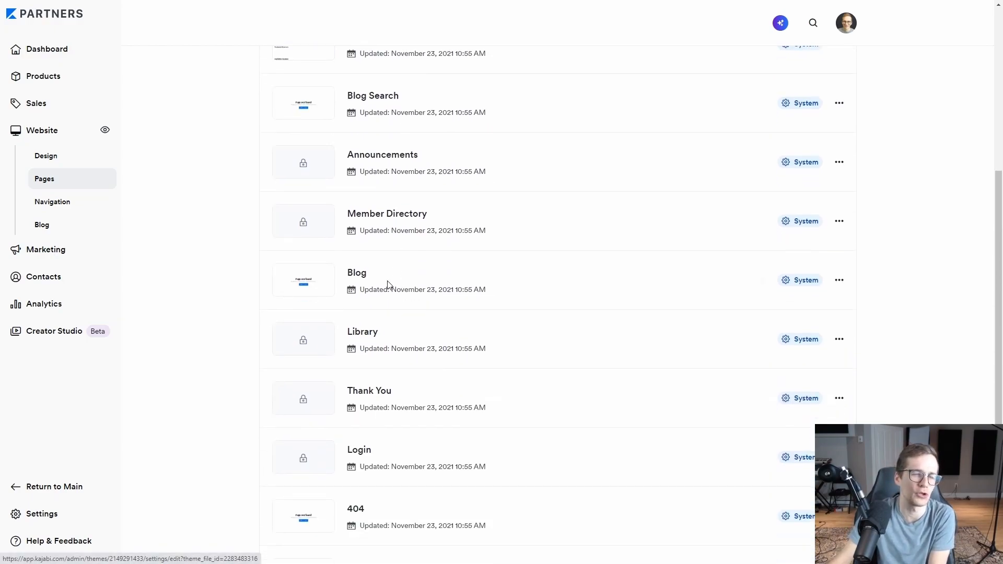
pyautogui.scroll(-1, 382, 279)
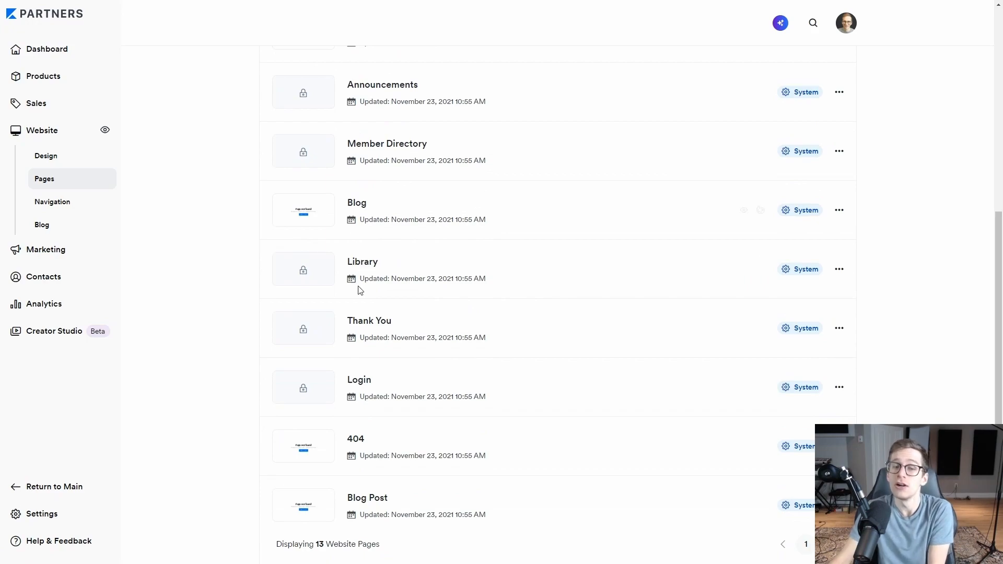
pyautogui.scroll(-1, 407, 391)
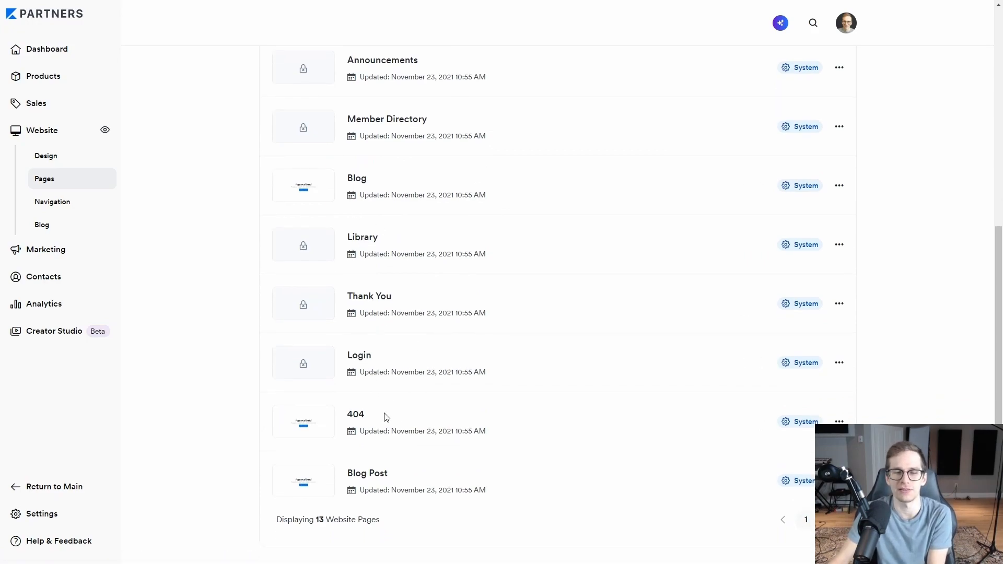
# Open the 404 page in the page editor and replace its heading with "Page non trouvée".
pyautogui.click(358, 419)
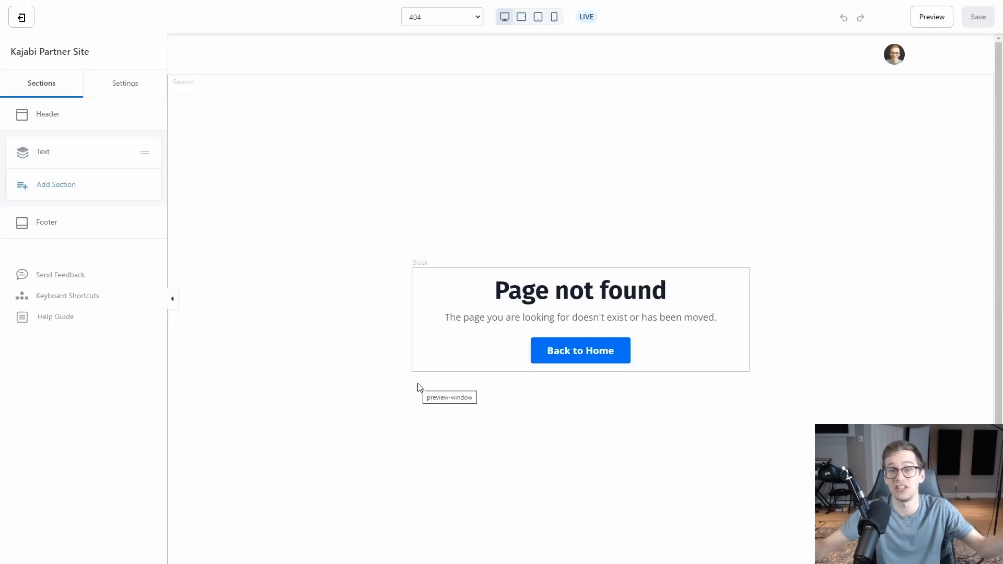
pyautogui.click(523, 294)
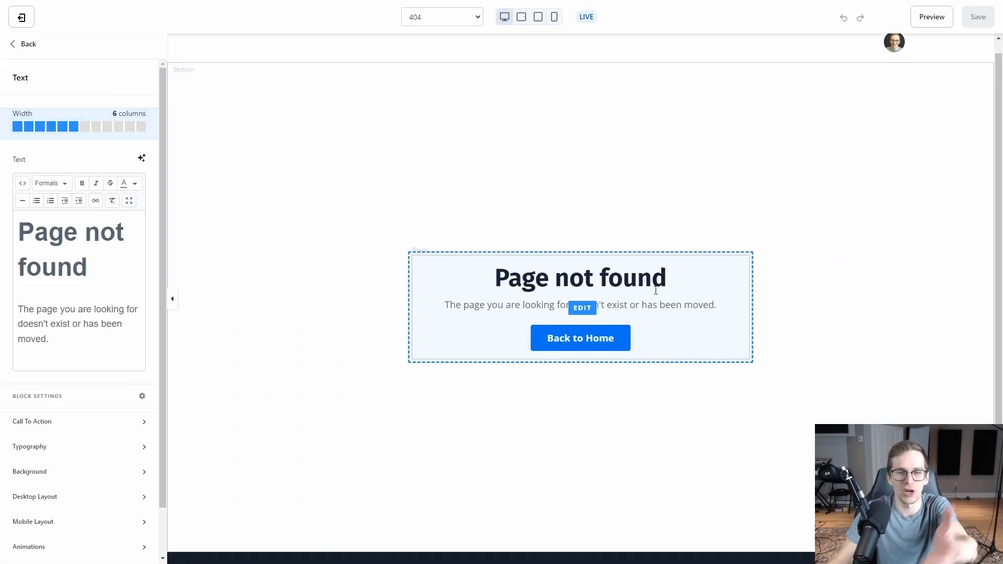
pyautogui.scroll(-1, 83, 337)
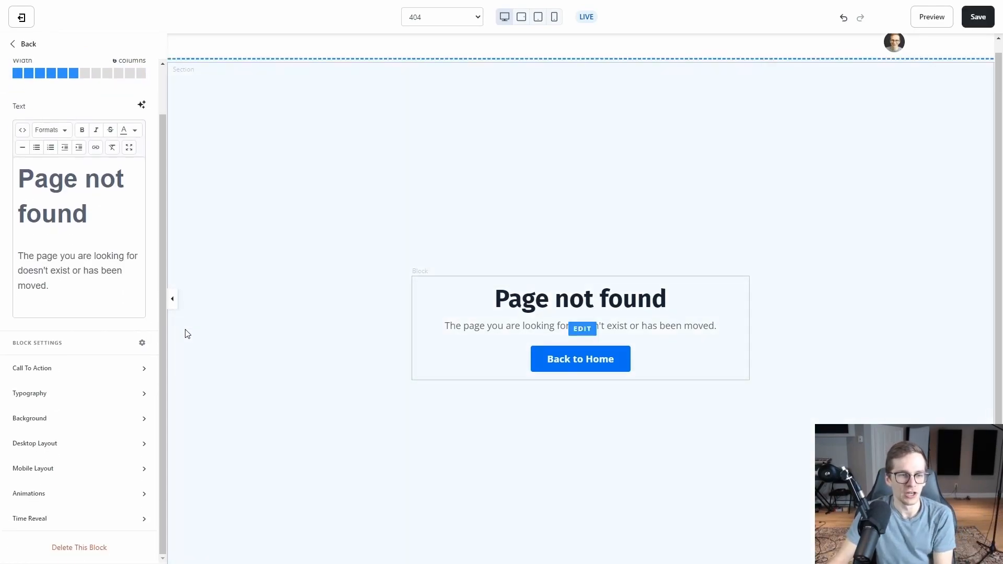
pyautogui.moveTo(87, 214); pyautogui.dragTo(7, 163)
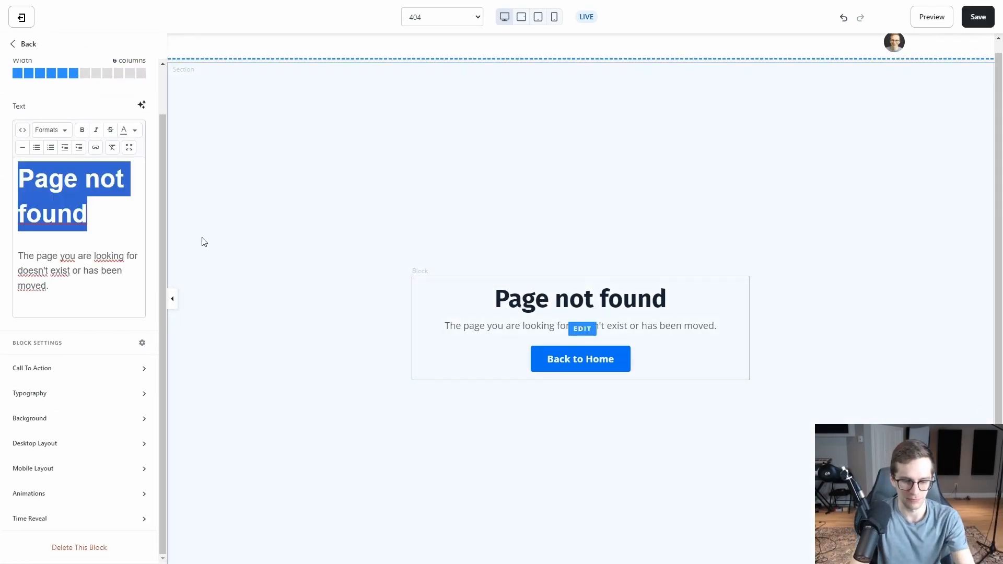
pyautogui.write('Page non trouvée')
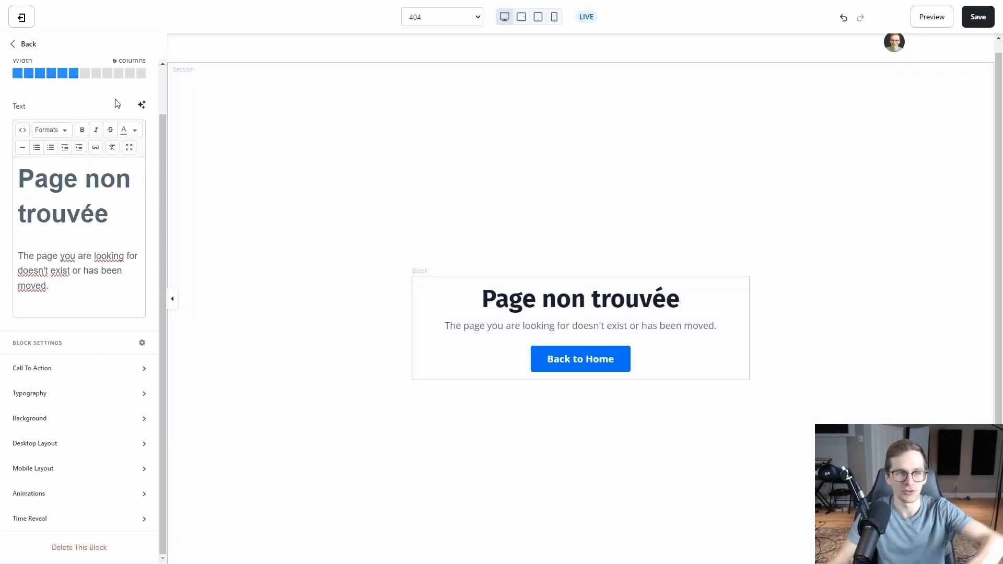
# Leave the editor without saving the 404 page changes and review the website pages once more.
pyautogui.click(27, 19)
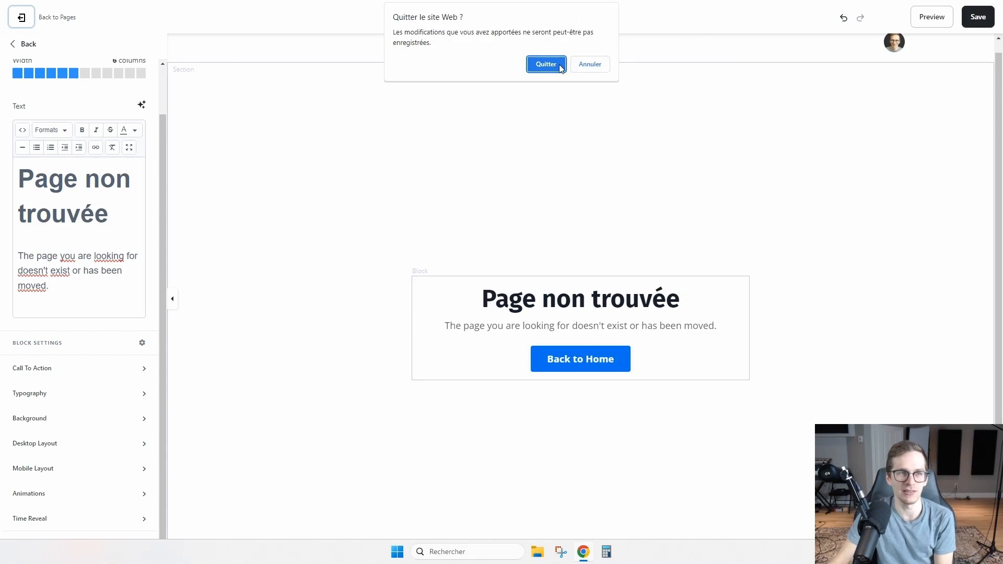
pyautogui.click(556, 66)
pyautogui.scroll(-3, 402, 223)
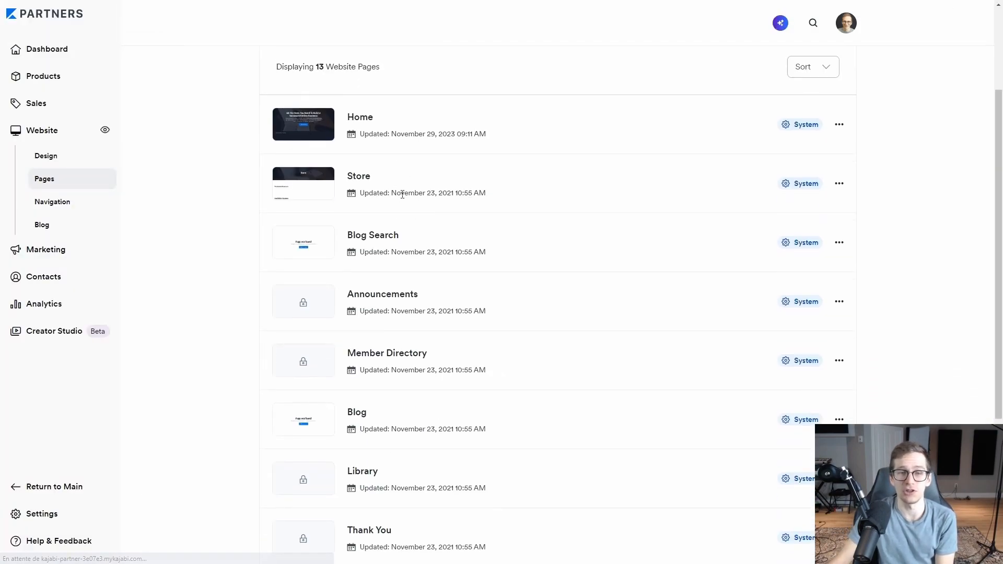
pyautogui.scroll(-4, 362, 98)
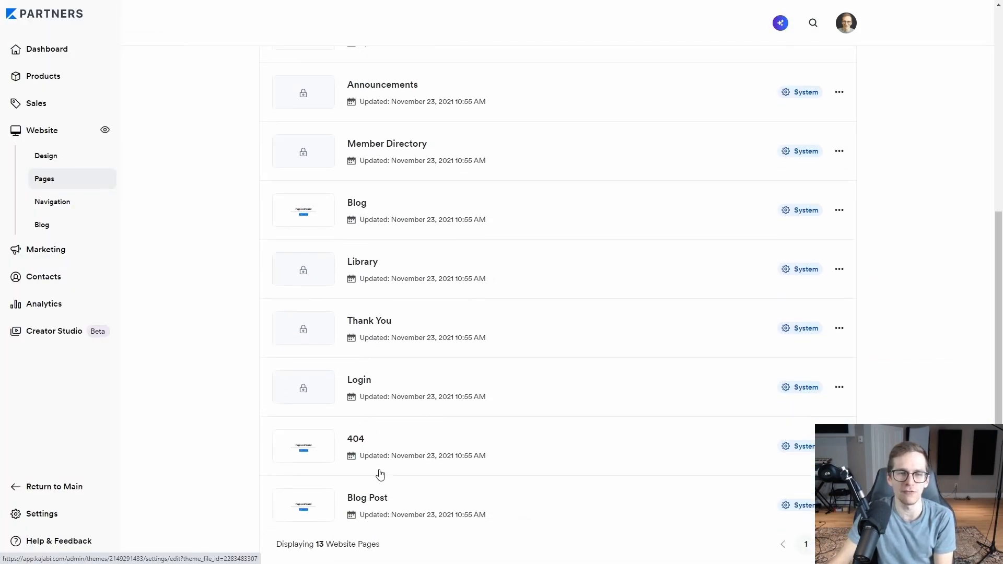
pyautogui.scroll(7, 380, 392)
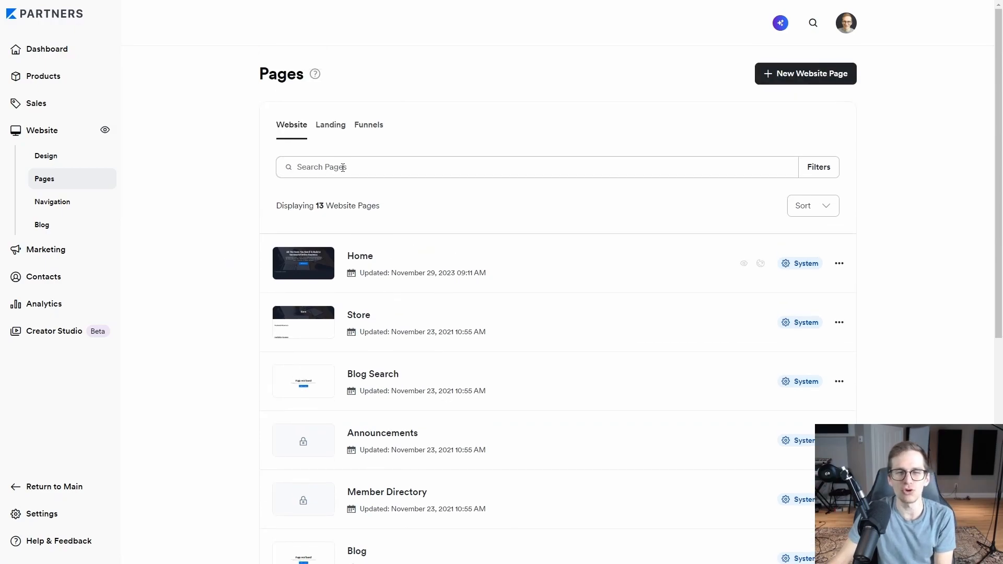
# Edit the Store link in the Main Menu navigation, trying the title "Mes formations" and replacing it with "Formations Premium".
pyautogui.click(47, 208)
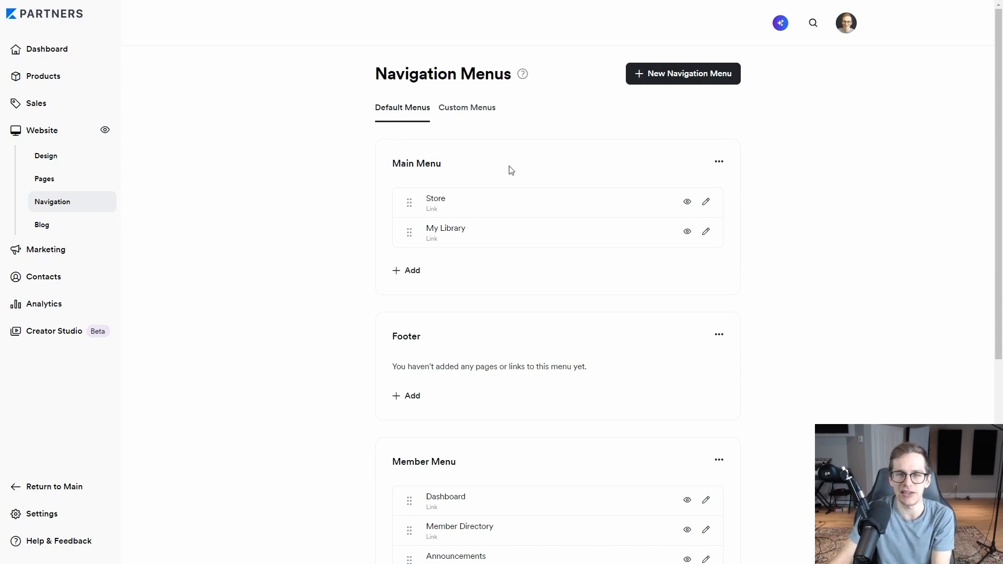
pyautogui.click(706, 203)
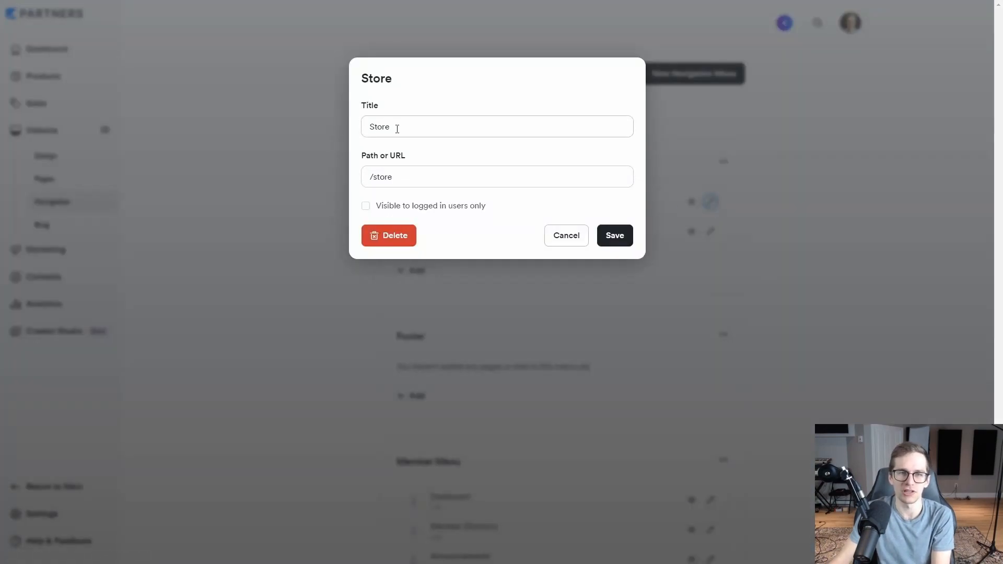
pyautogui.moveTo(397, 129); pyautogui.dragTo(335, 124)
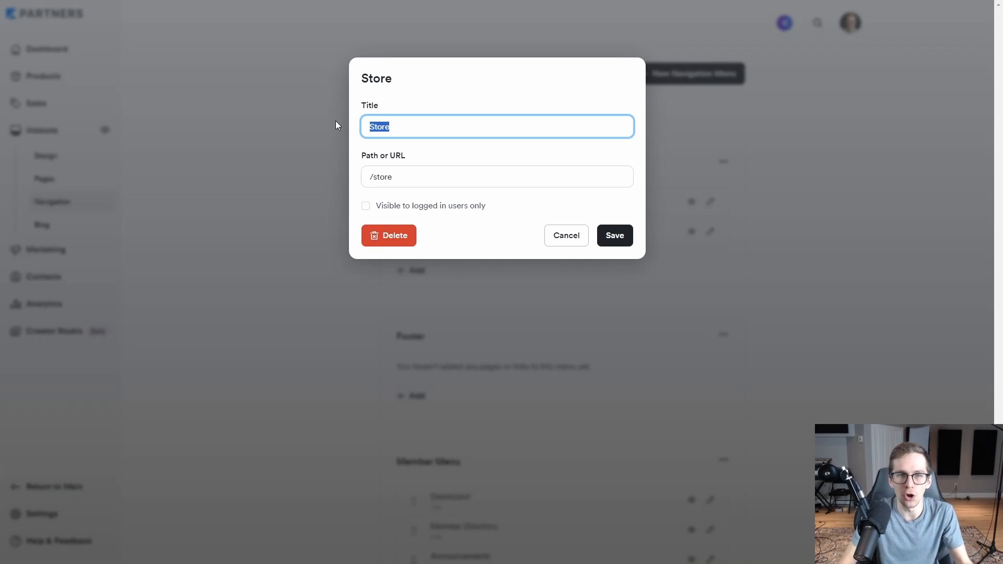
pyautogui.write('Mes formations')
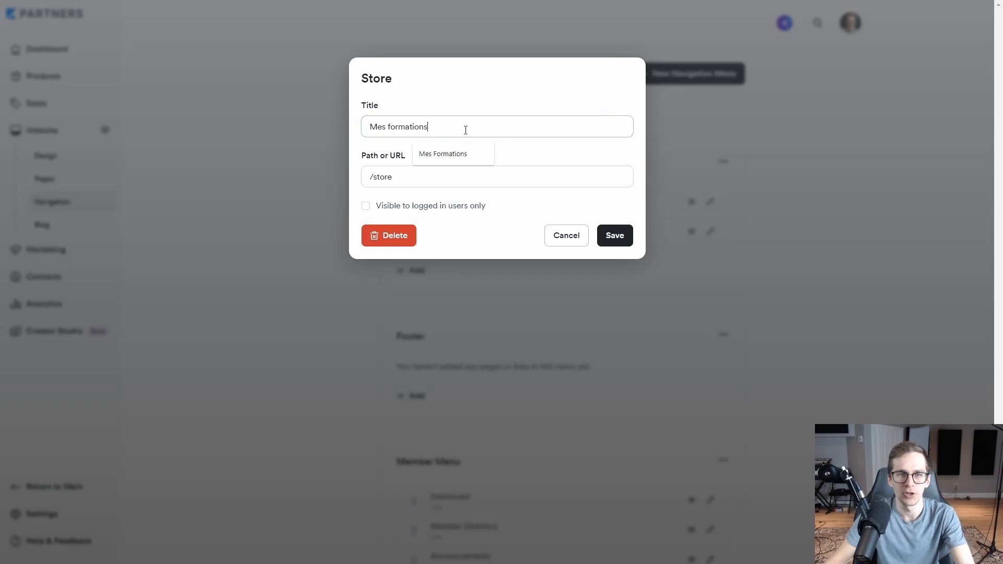
pyautogui.moveTo(465, 130); pyautogui.dragTo(288, 120)
pyautogui.write('Formations Premium')
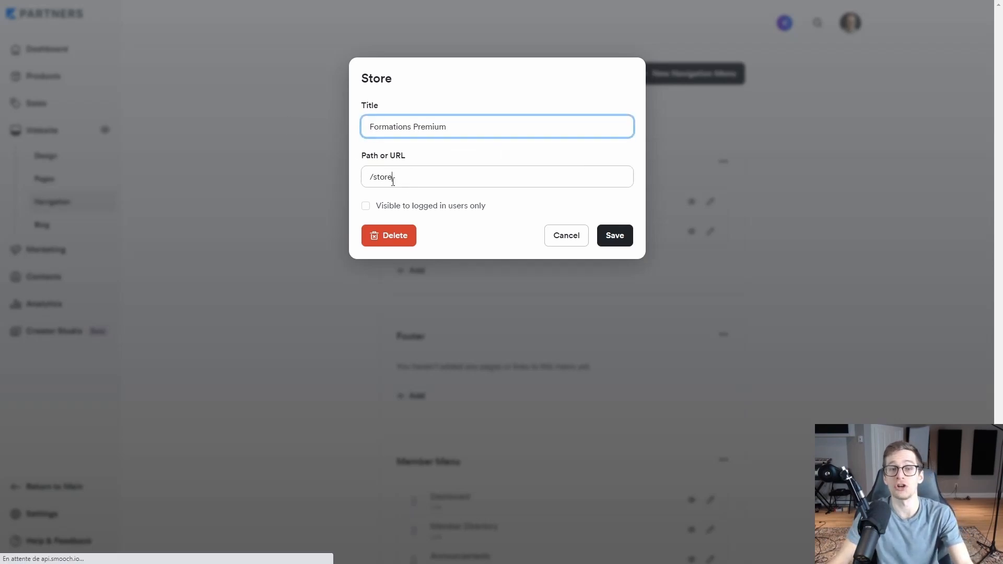
# Set the Store link's path to "/formations" and cancel the link edit without saving.
pyautogui.moveTo(393, 179); pyautogui.dragTo(374, 180)
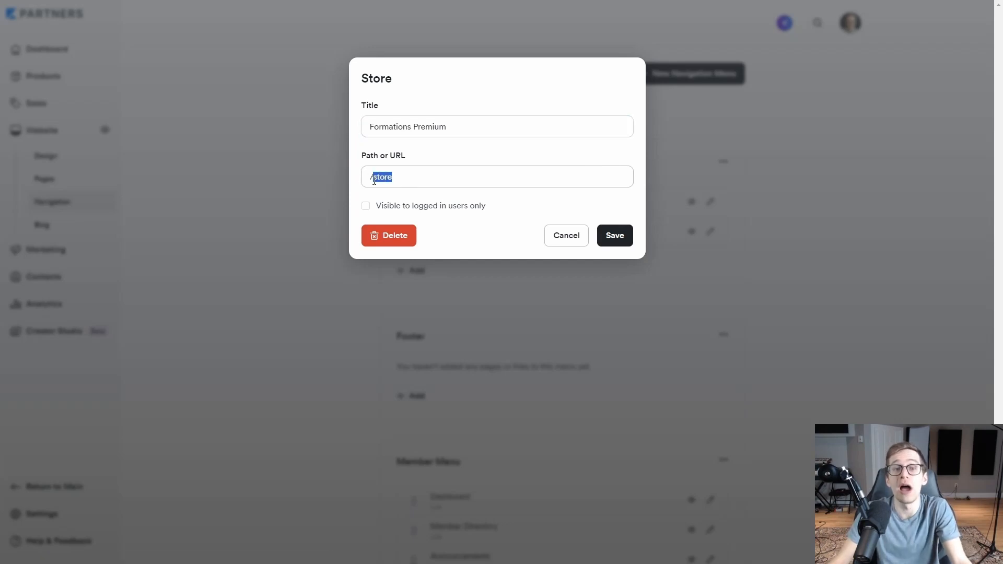
pyautogui.write('formations')
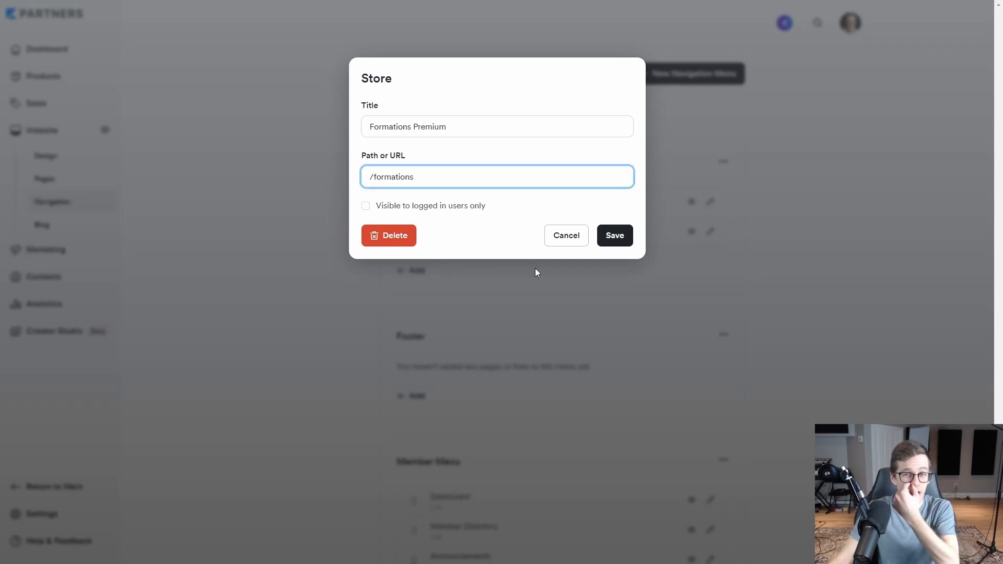
pyautogui.click(558, 238)
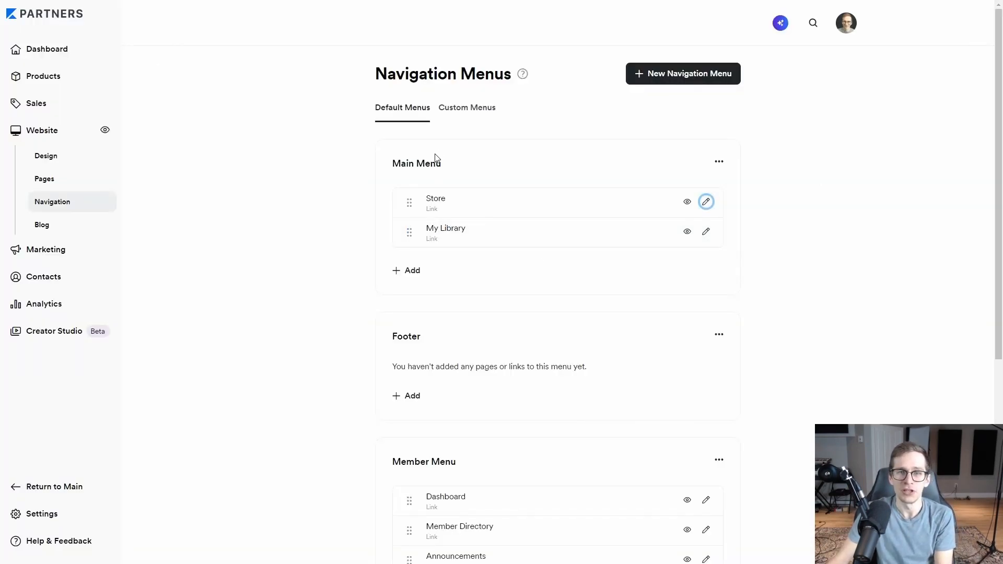
# Show the custom menus of the site navigation.
pyautogui.click(460, 115)
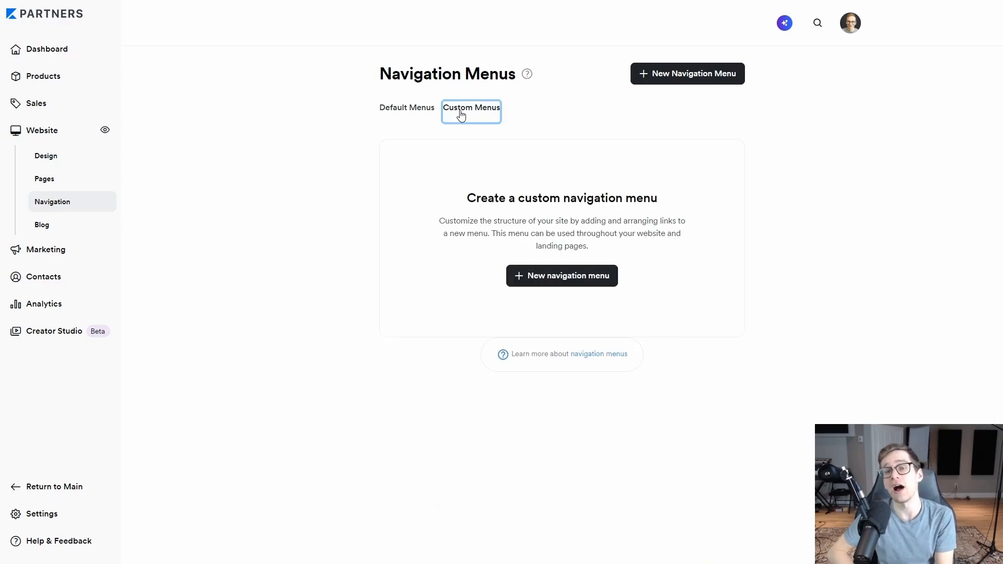
# Create a custom navigation menu titled "Menu en français".
pyautogui.click(543, 280)
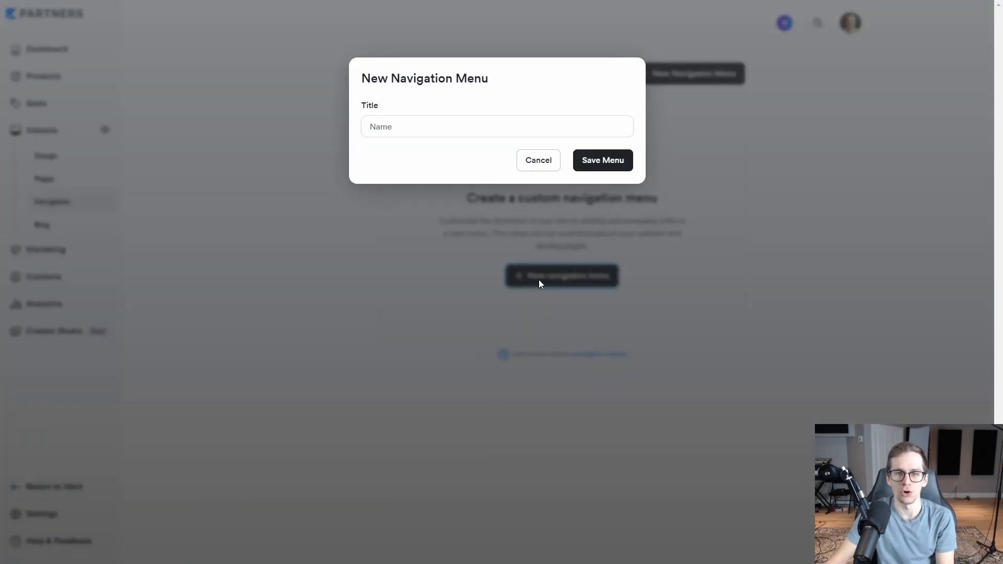
pyautogui.click(402, 126)
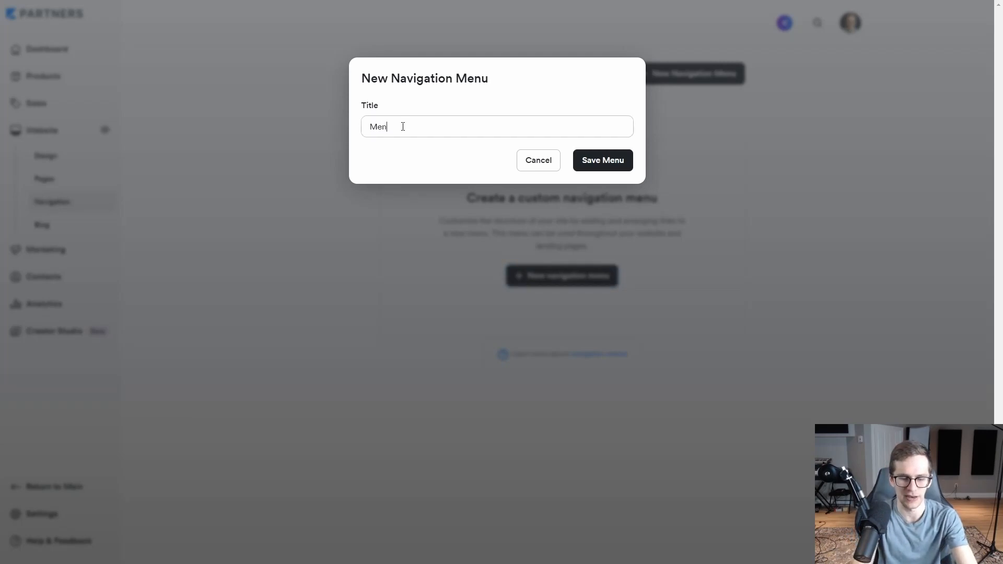
pyautogui.write('Menu en frança')
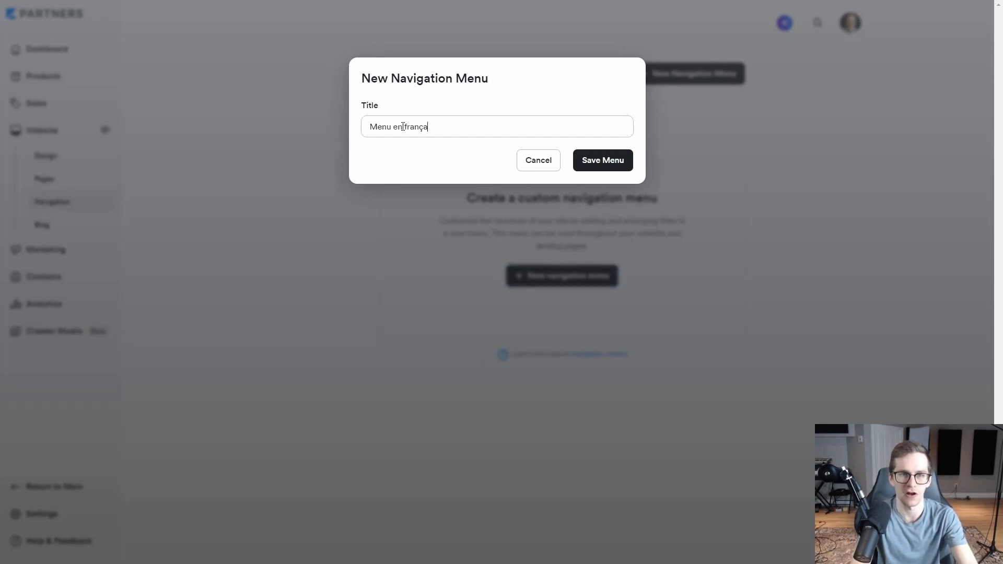
pyautogui.write('is')
pyautogui.click(605, 162)
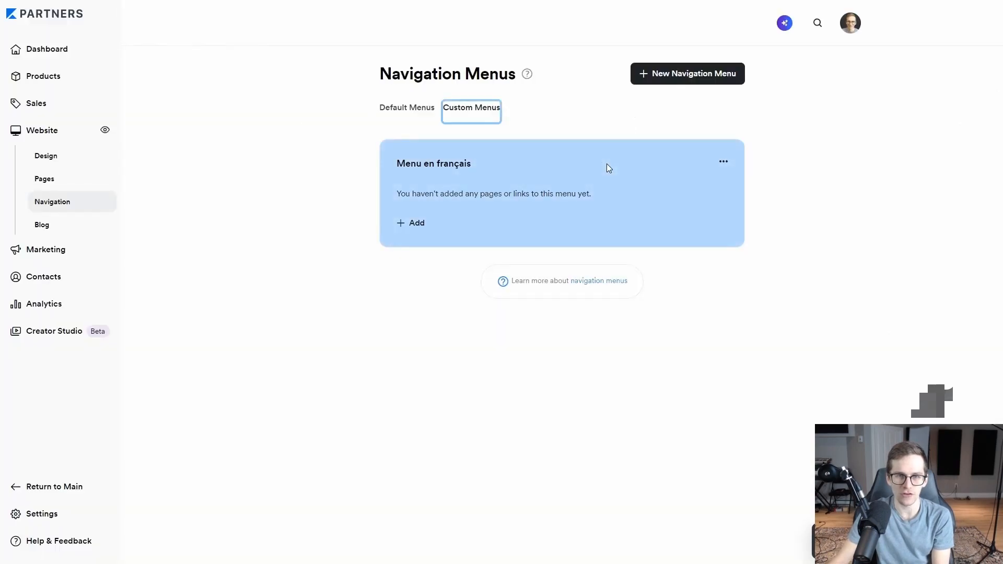
# Add the Home page to the "Menu en français" menu under the name "Page d'accueil".
pyautogui.click(417, 226)
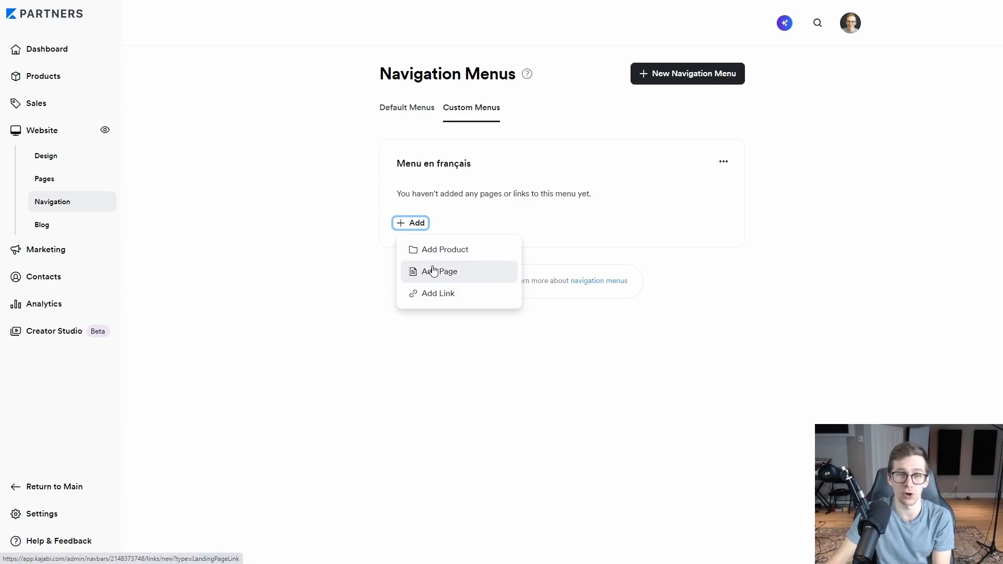
pyautogui.click(439, 272)
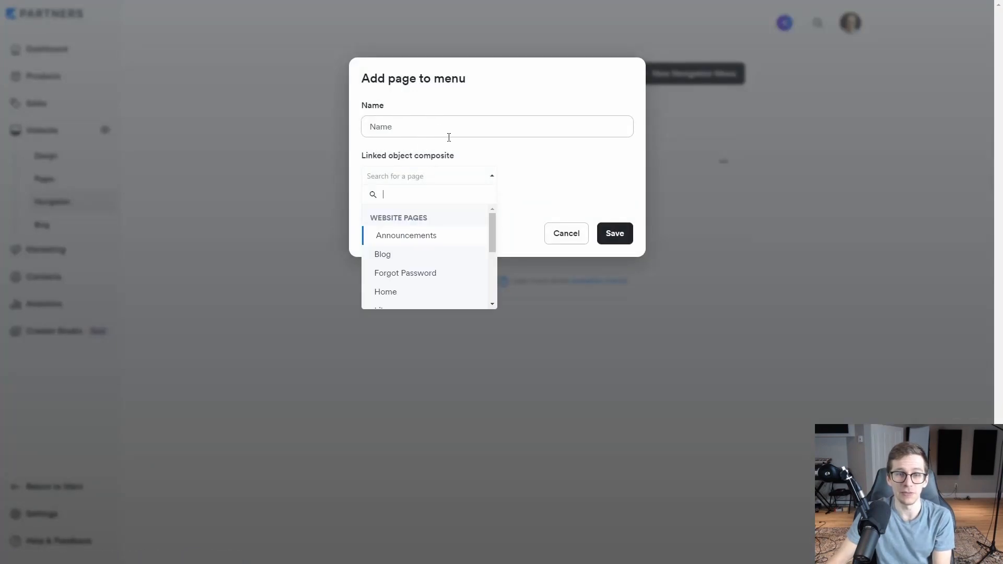
pyautogui.scroll(-2, 418, 233)
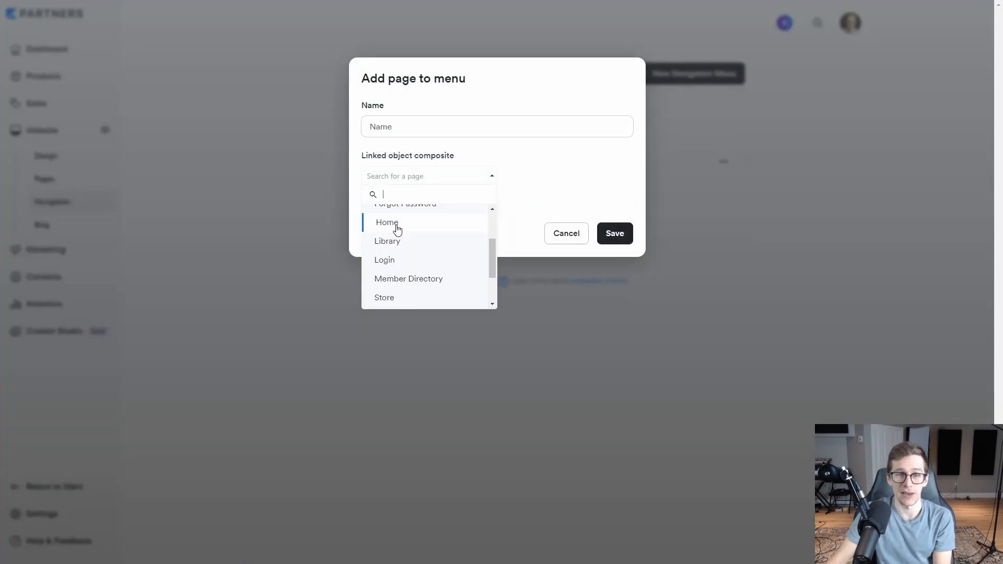
pyautogui.click(399, 228)
pyautogui.moveTo(393, 127); pyautogui.dragTo(341, 123)
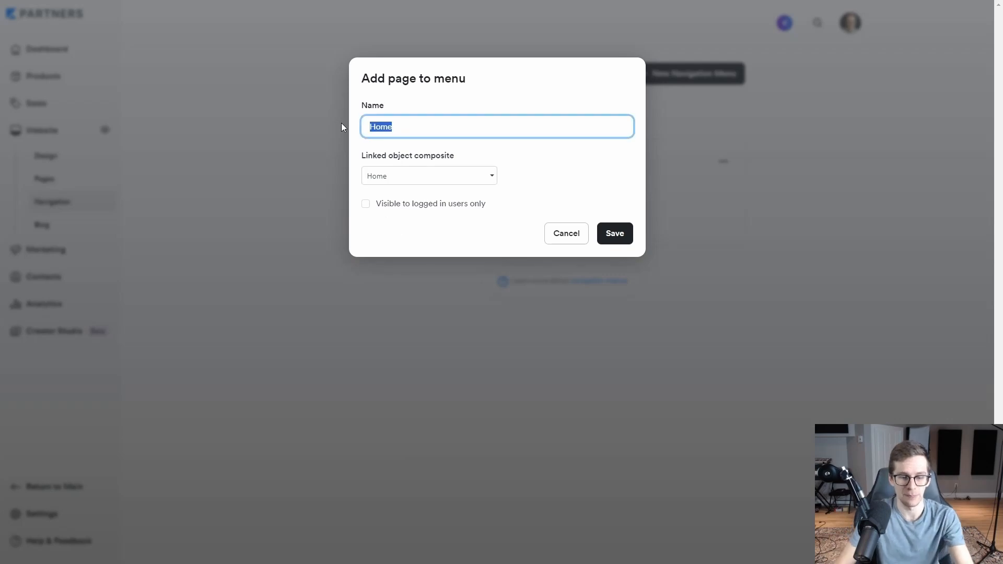
pyautogui.write("Page d'accueil")
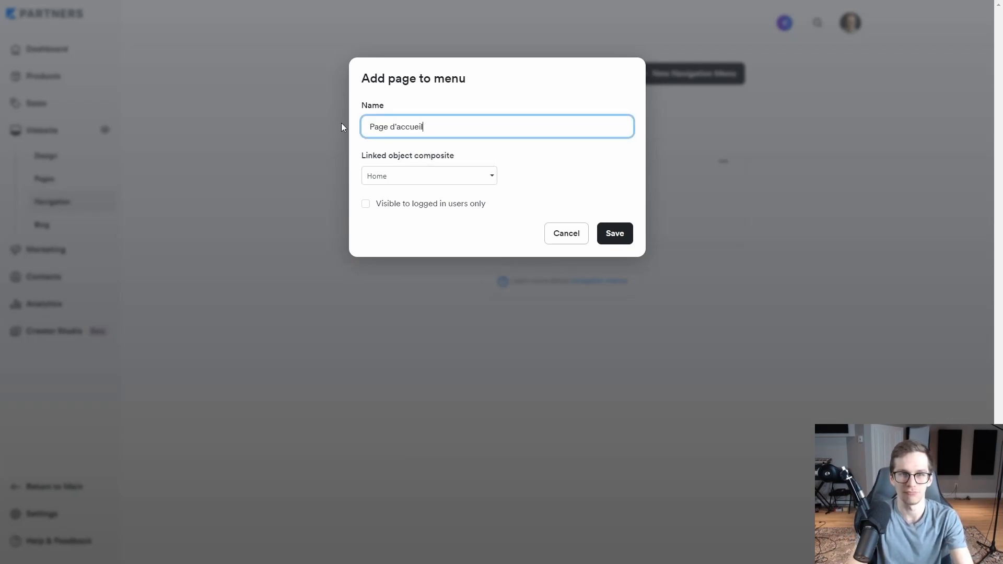
pyautogui.click(621, 233)
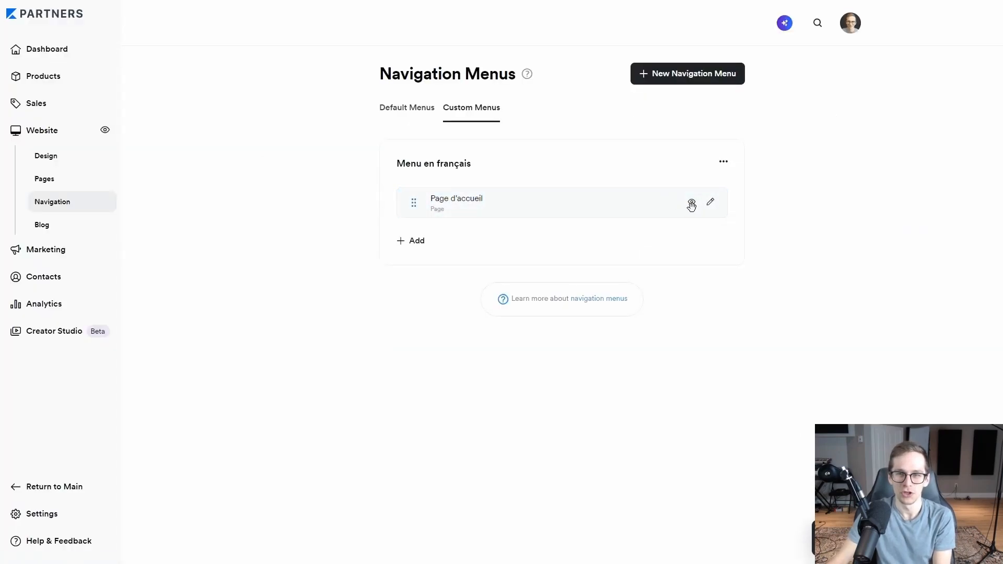
pyautogui.click(412, 241)
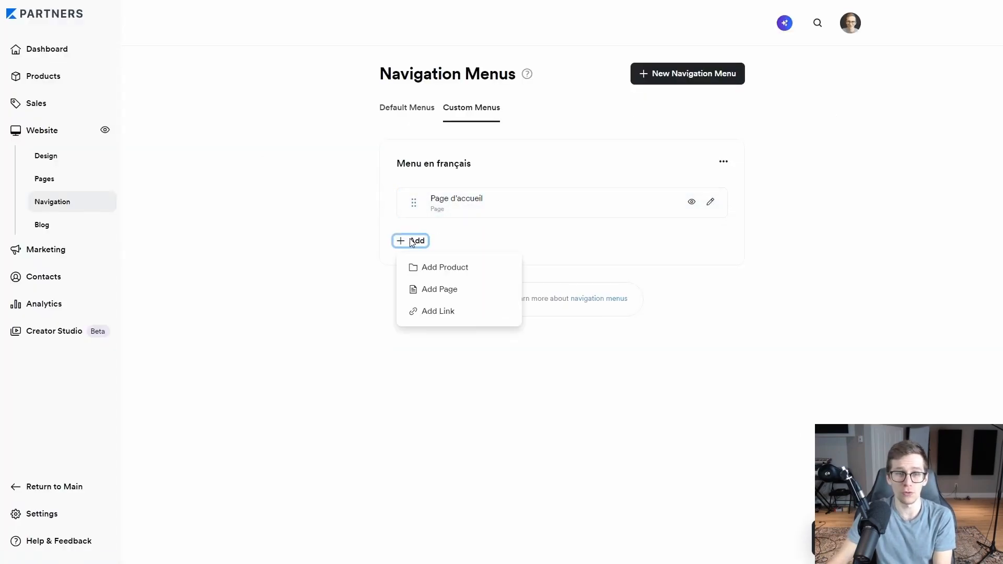
pyautogui.click(440, 312)
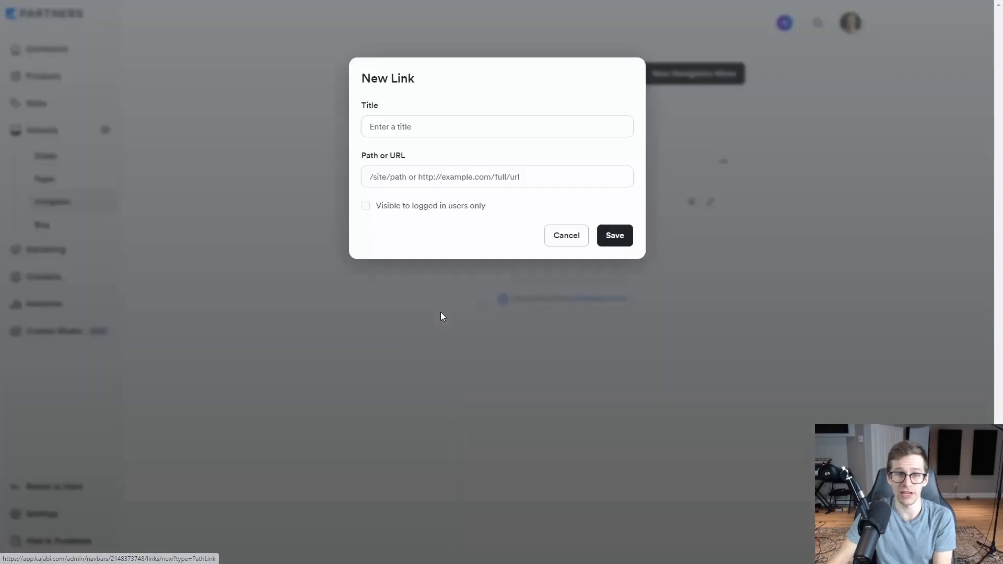
pyautogui.click(574, 239)
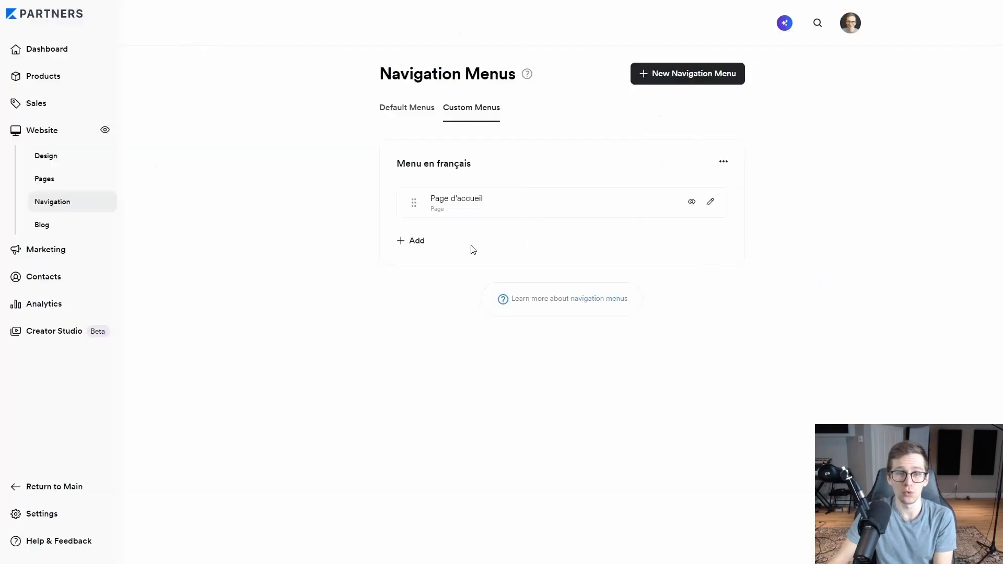
# Add the Login page to the "Menu en français" menu under the name "Connexion".
pyautogui.click(413, 241)
pyautogui.click(441, 289)
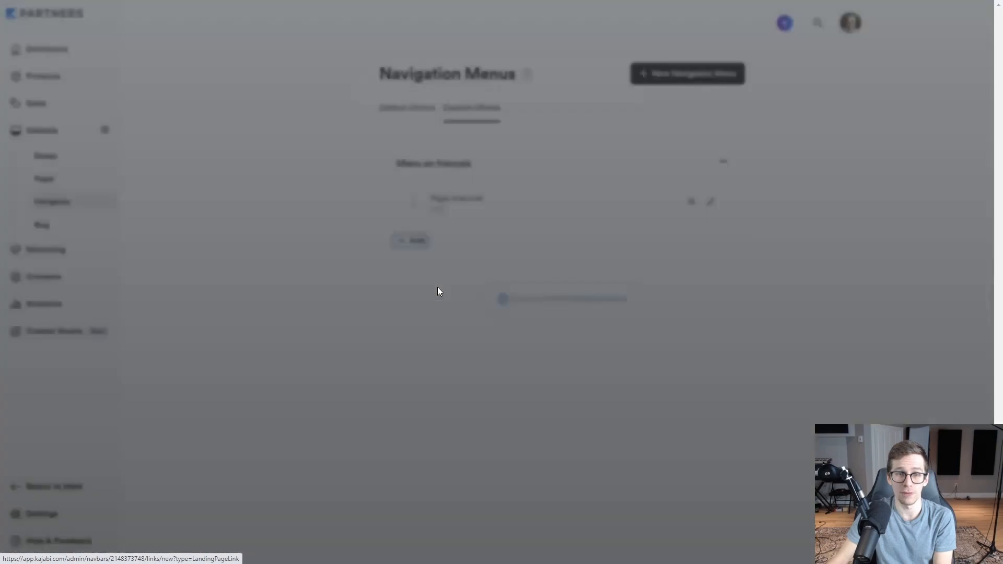
pyautogui.scroll(-2, 422, 239)
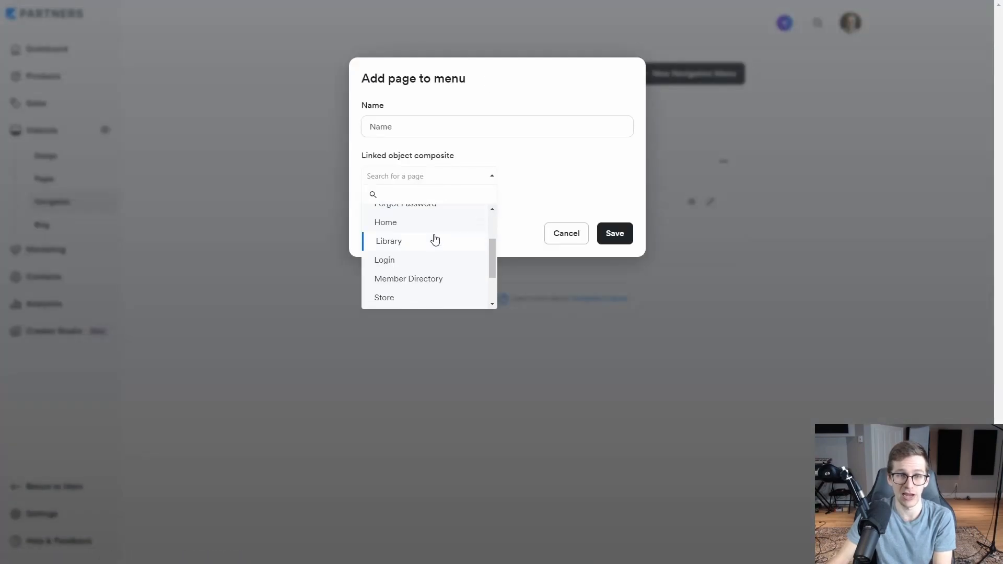
pyautogui.click(400, 260)
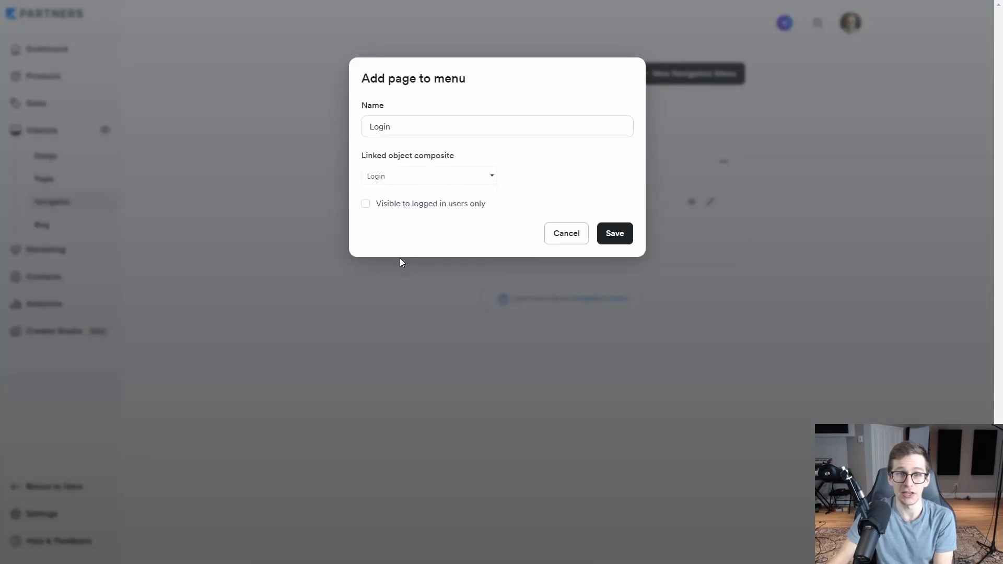
pyautogui.moveTo(407, 127); pyautogui.dragTo(330, 125)
pyautogui.write('Conne')
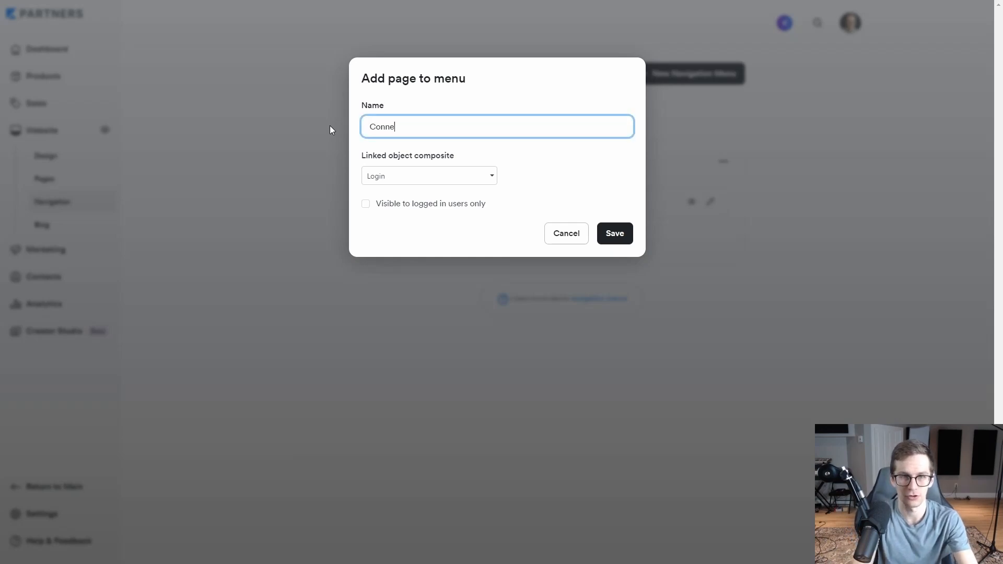
pyautogui.write('xion')
pyautogui.click(615, 233)
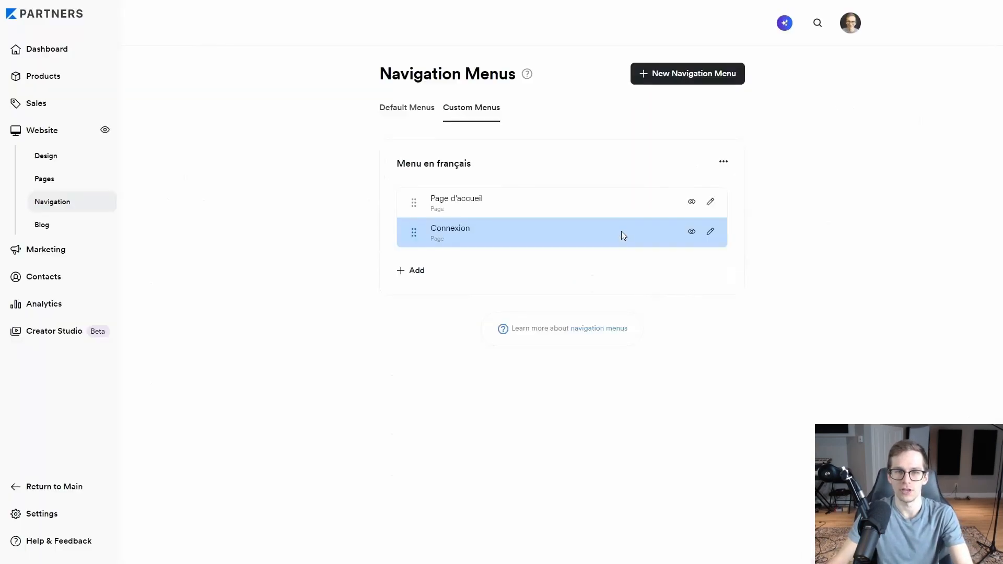
# Add the Store page to the "Menu en français" menu under the name "Formations Premium".
pyautogui.click(416, 273)
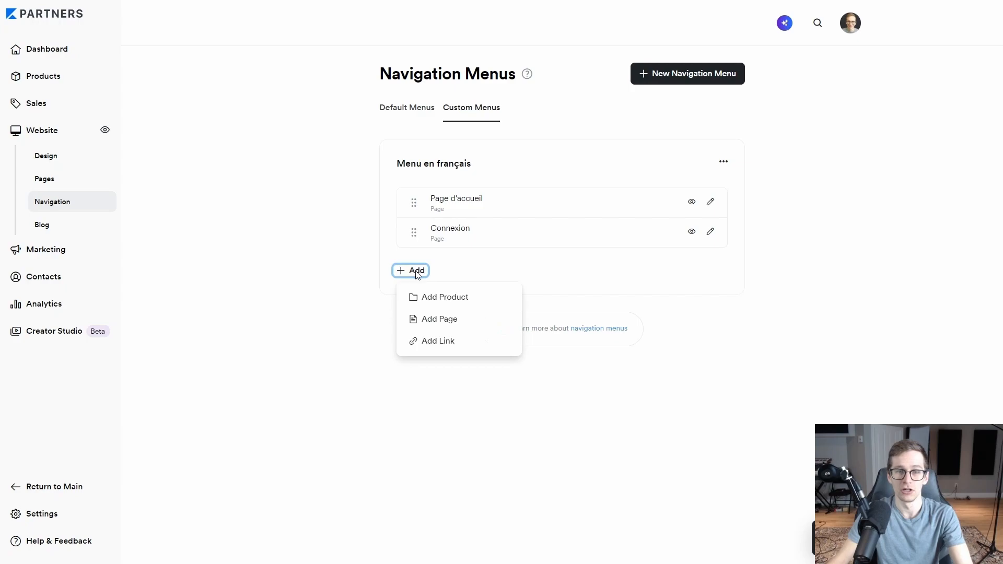
pyautogui.click(437, 318)
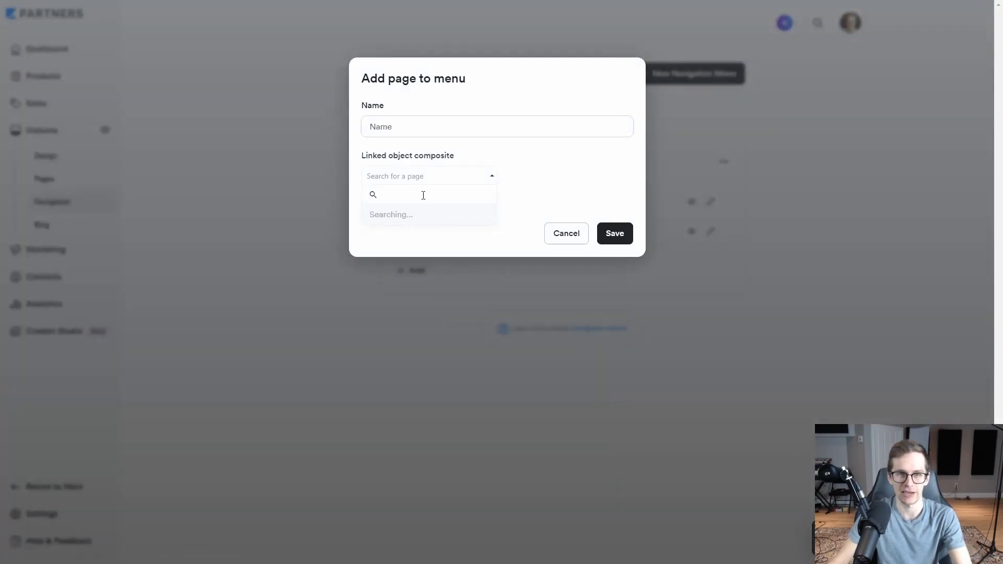
pyautogui.scroll(-2, 452, 239)
pyautogui.scroll(-2, 454, 239)
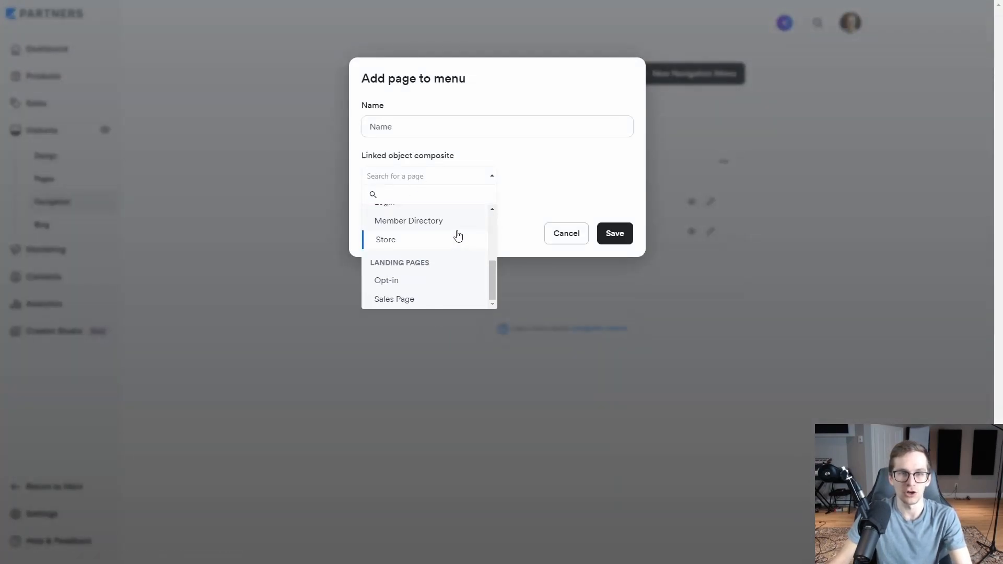
pyautogui.click(415, 238)
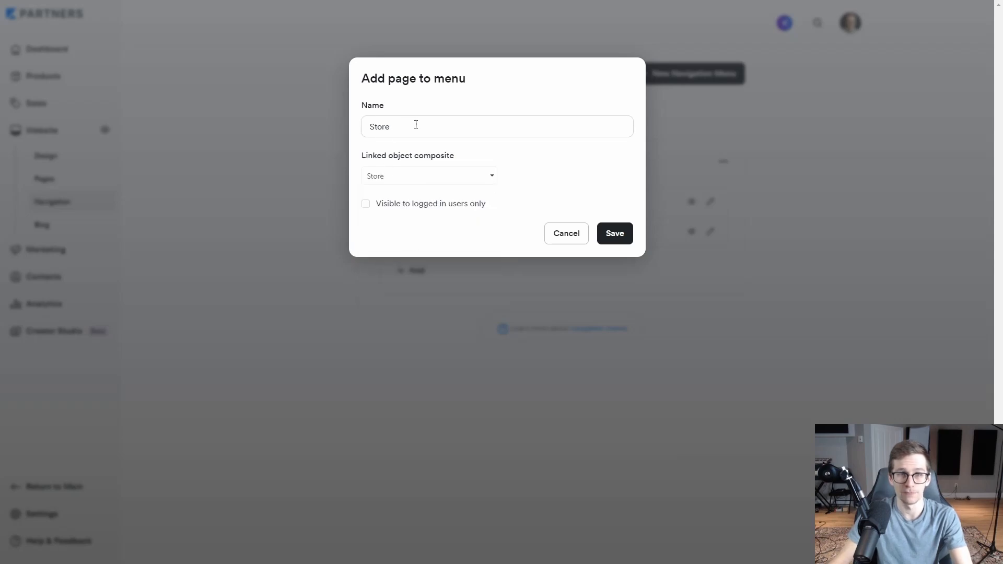
pyautogui.moveTo(415, 124); pyautogui.dragTo(326, 125)
pyautogui.write('Formations Premium')
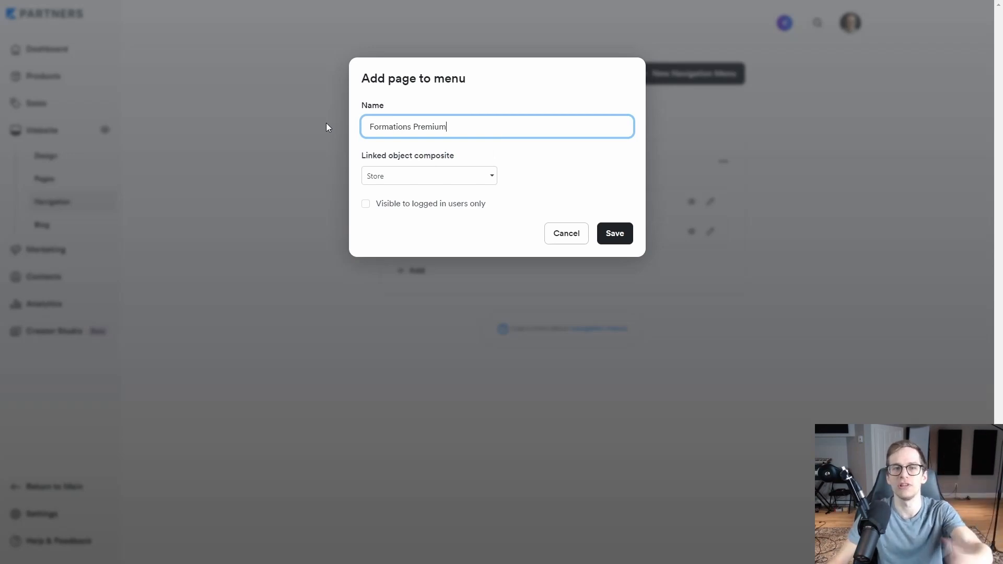
pyautogui.click(615, 233)
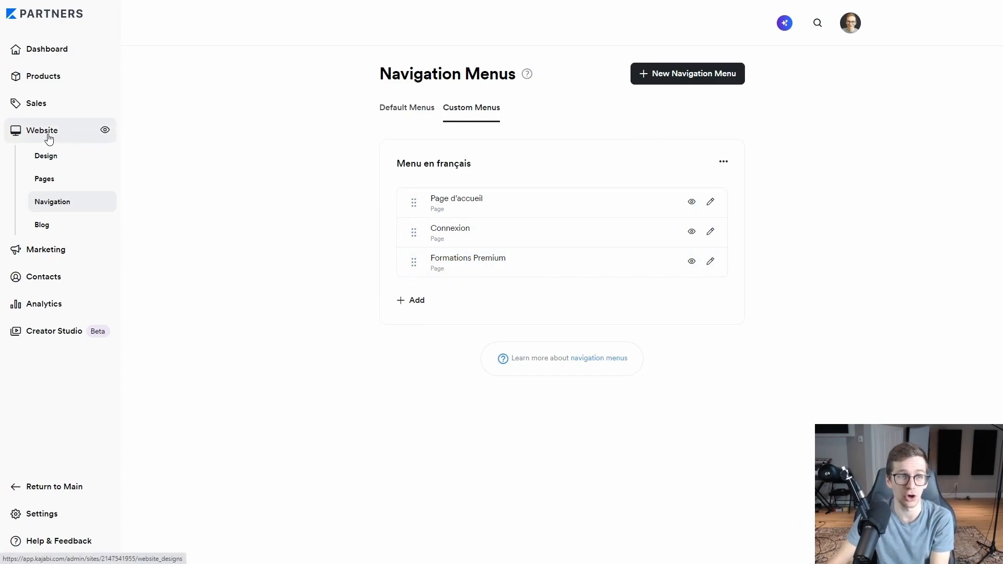
# Assign "Menu en français" to the header menu of the website's Home page and save the page.
pyautogui.click(48, 179)
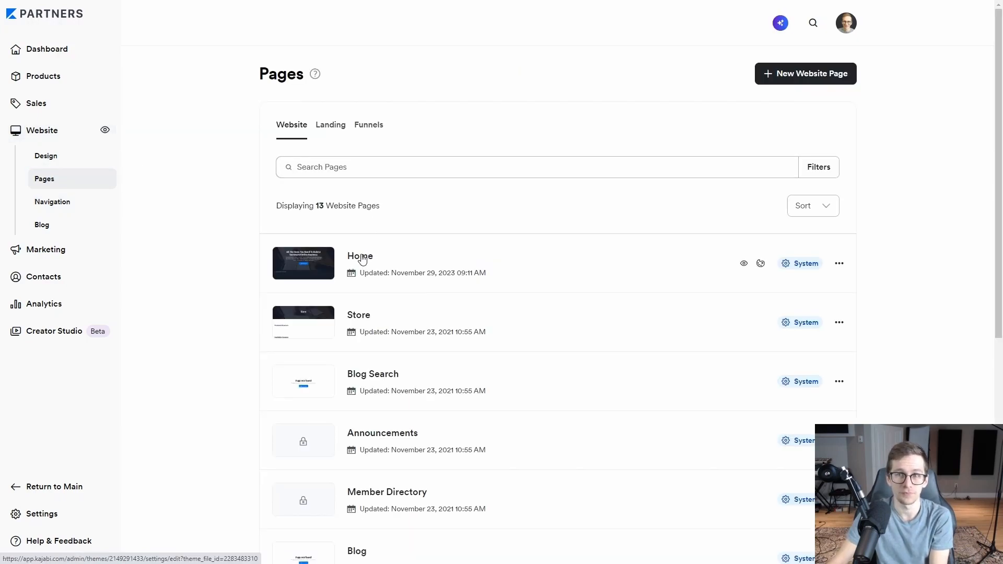
pyautogui.click(362, 260)
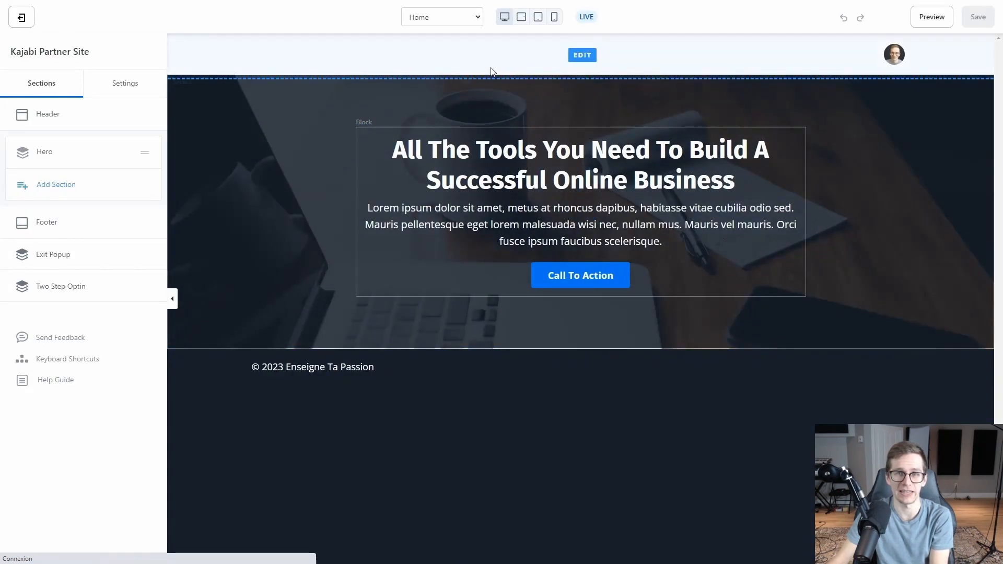
pyautogui.click(46, 116)
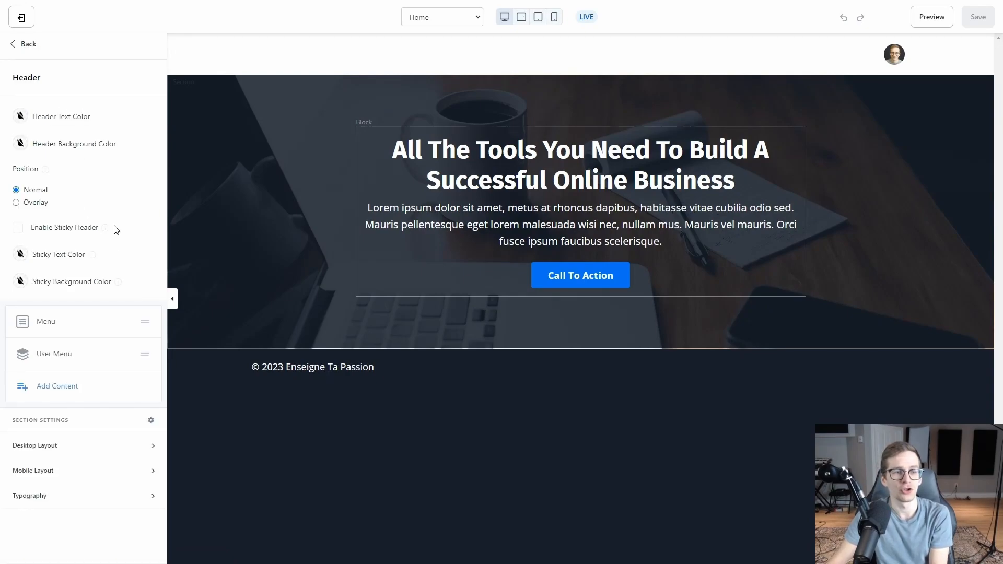
pyautogui.click(46, 322)
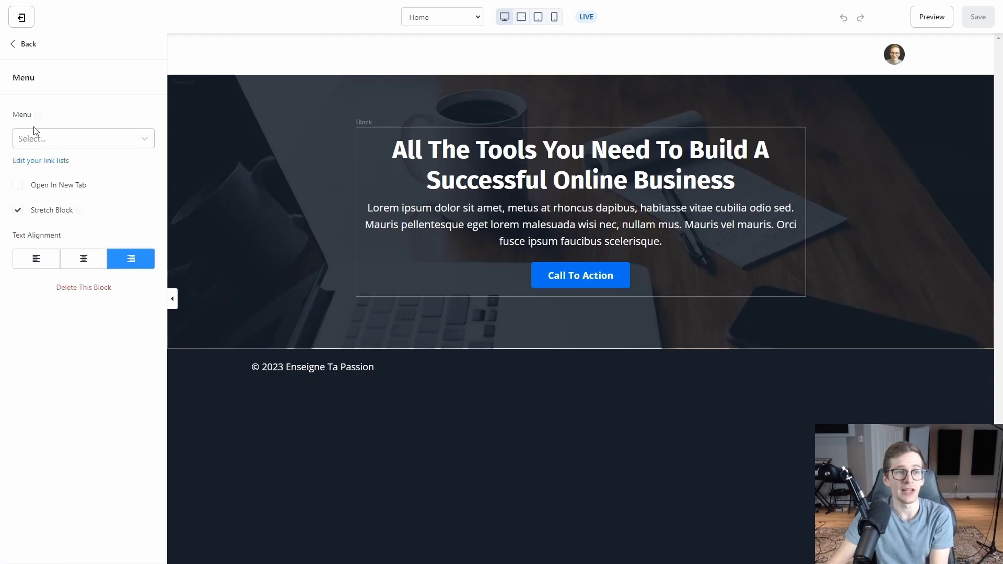
pyautogui.click(47, 142)
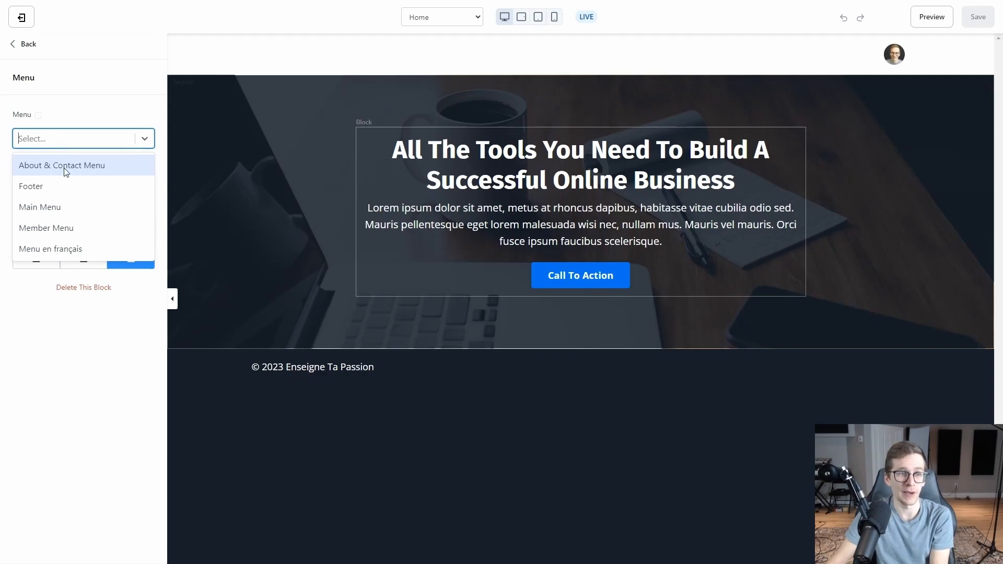
pyautogui.click(74, 250)
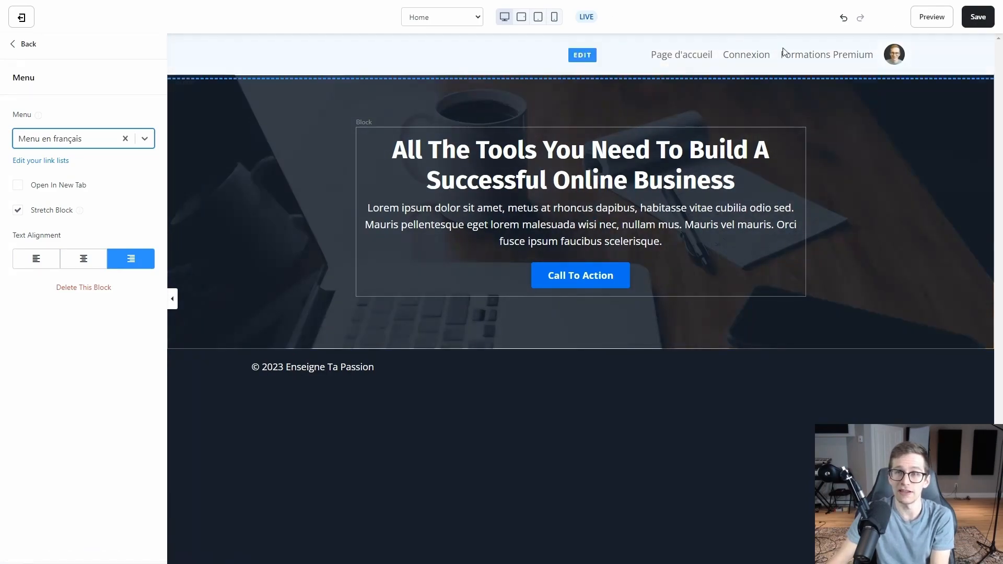
pyautogui.click(982, 21)
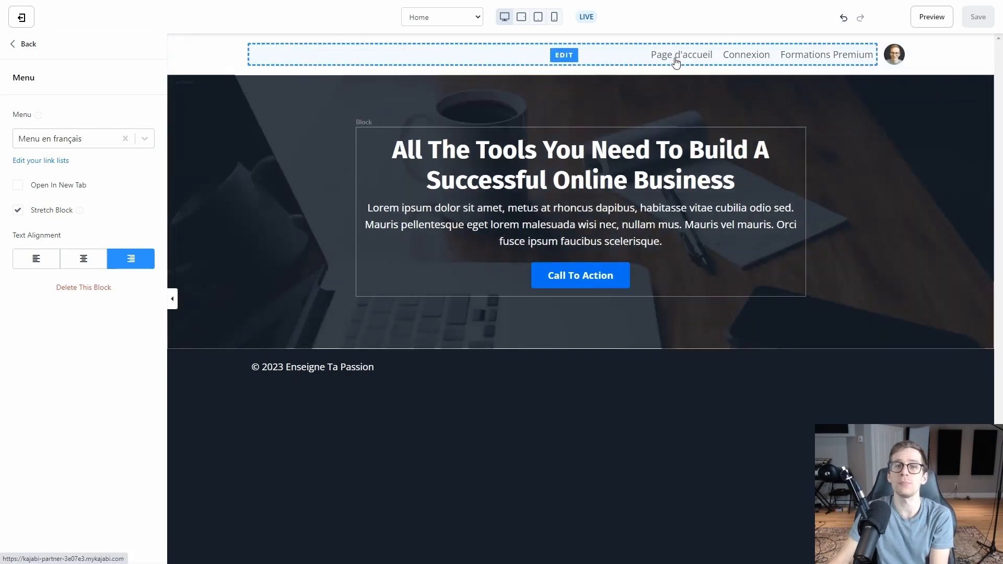
# Switch the editor to the Library page and check which menu its header uses.
pyautogui.click(427, 20)
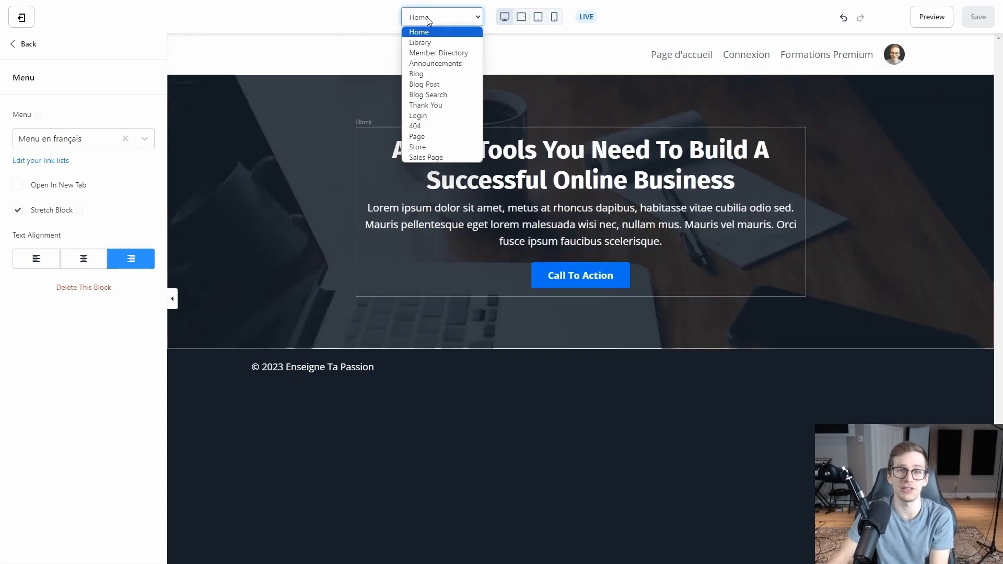
pyautogui.click(431, 43)
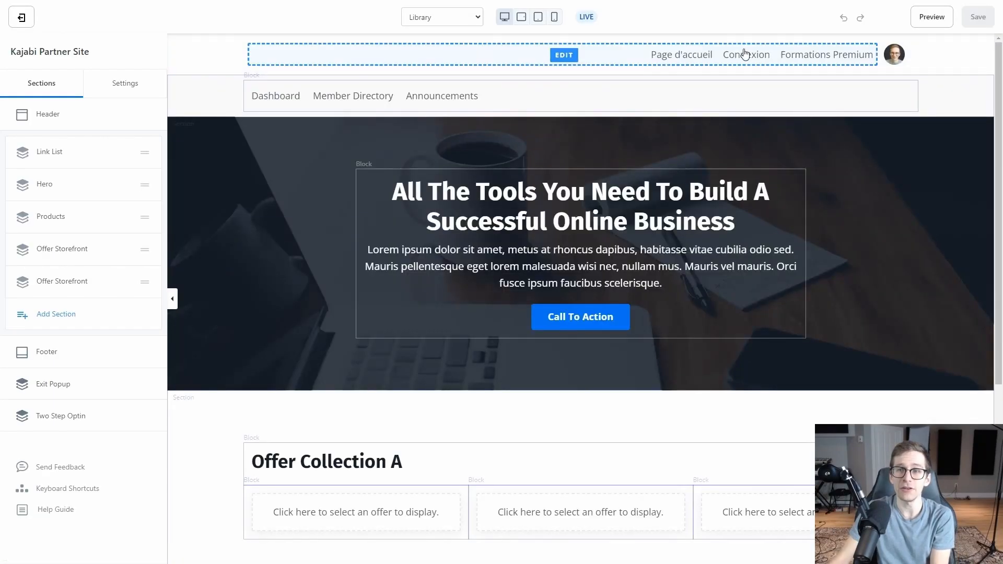
pyautogui.click(59, 114)
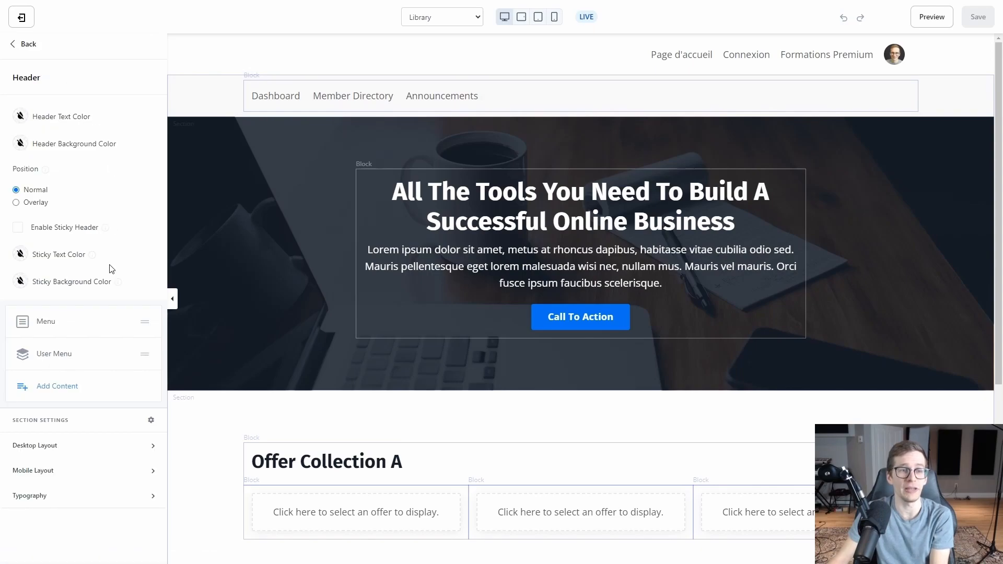
pyautogui.click(52, 326)
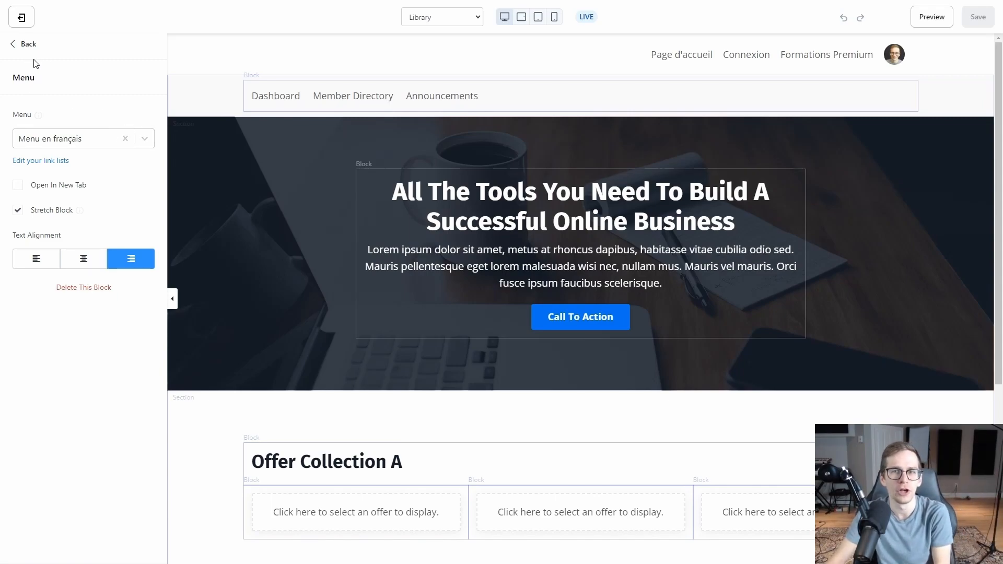
# Leave the page editor and look through the list of website pages.
pyautogui.click(22, 20)
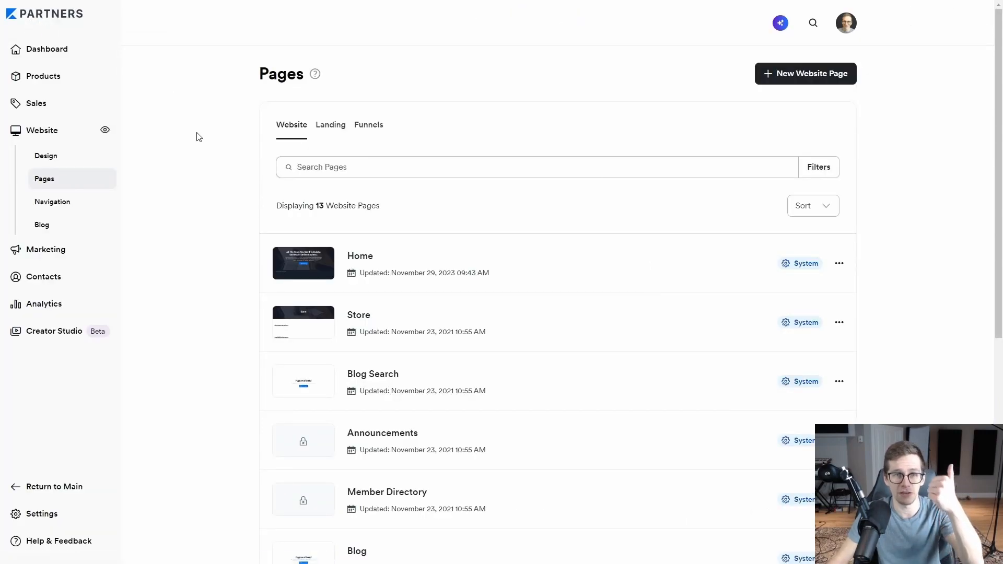
pyautogui.scroll(-4, 423, 290)
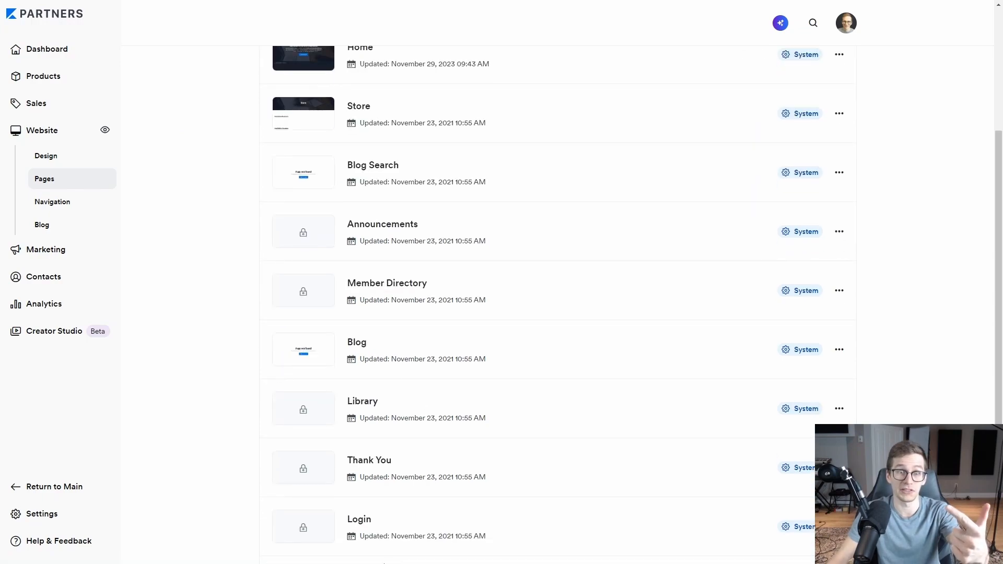
pyautogui.scroll(4, 384, 523)
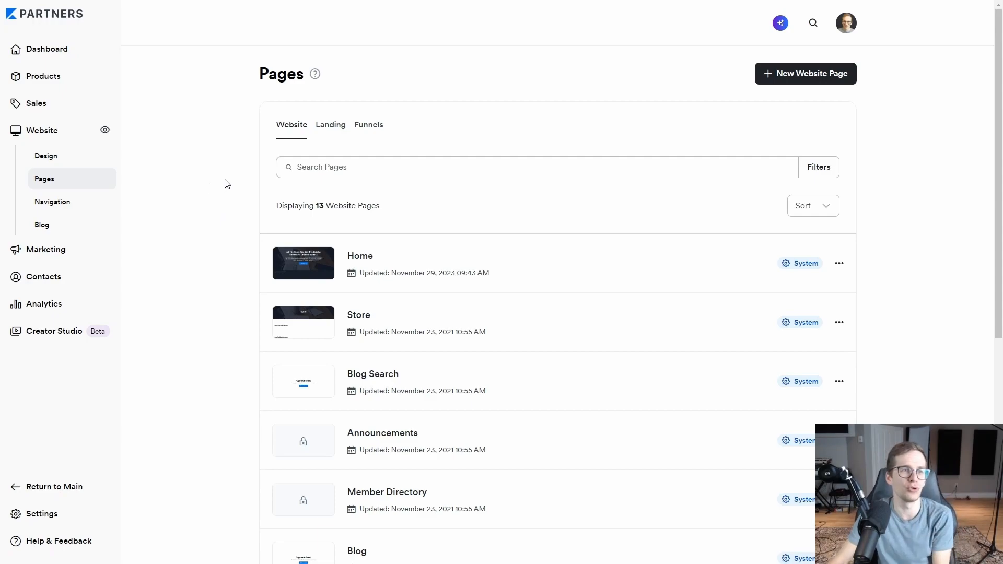
# Start a new course product titled "Ma formation" and continue past its details.
pyautogui.click(51, 79)
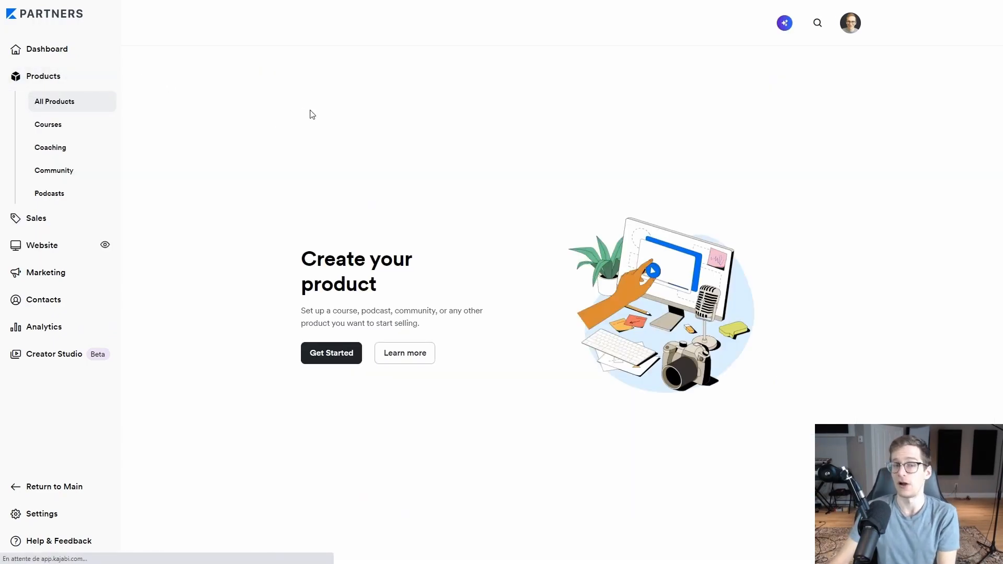
pyautogui.click(330, 354)
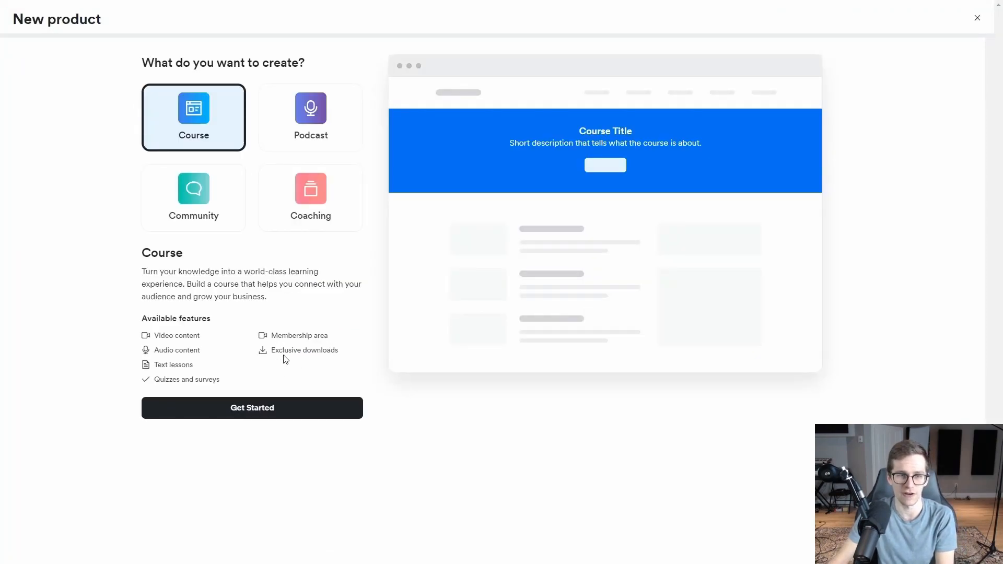
pyautogui.click(241, 410)
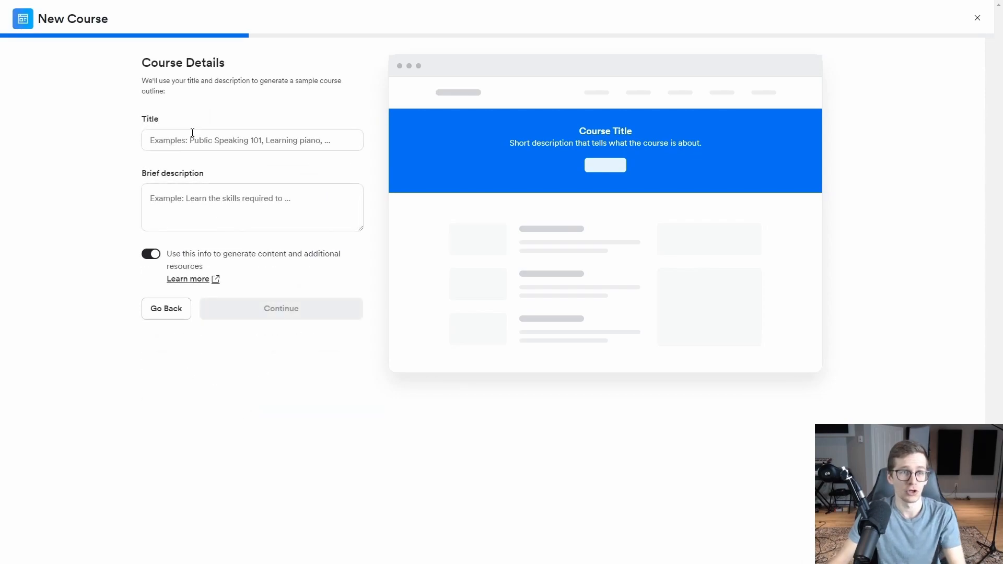
pyautogui.click(191, 143)
pyautogui.write('Ma formation')
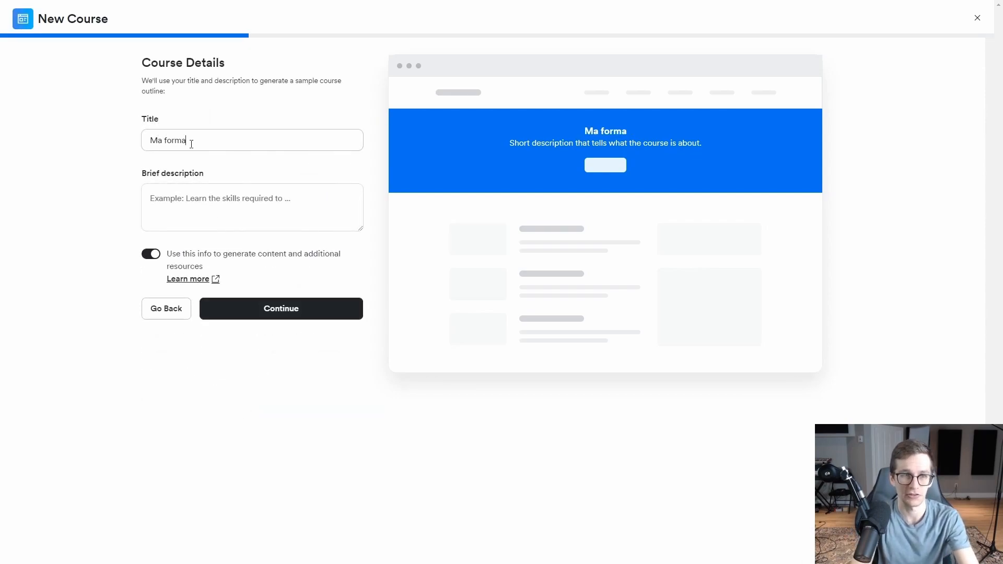
pyautogui.press('BackSpace')
pyautogui.press('BackSpace')
pyautogui.write('on')
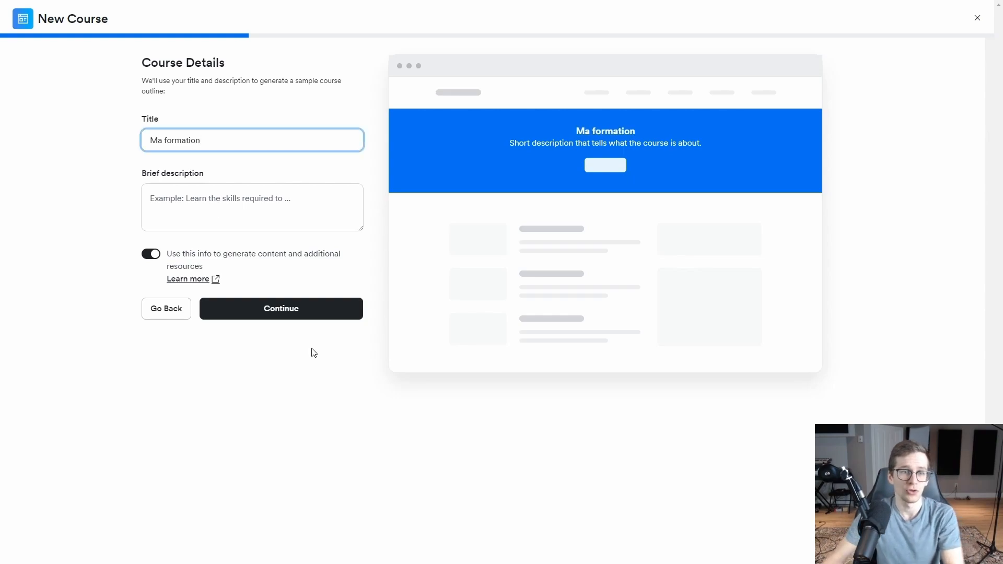
pyautogui.click(304, 308)
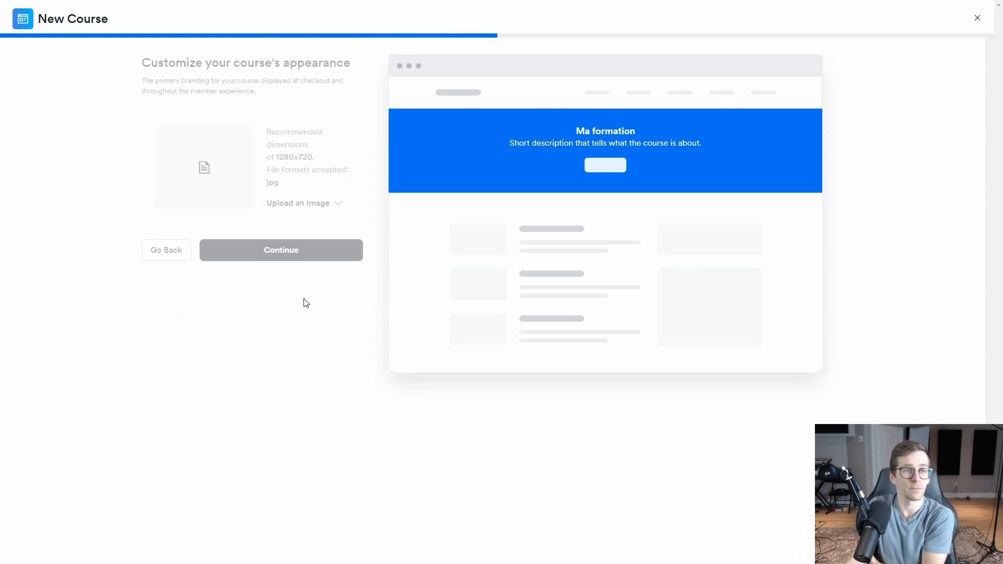
# Skip the course image, price the course as Free and finish creating it.
pyautogui.click(240, 248)
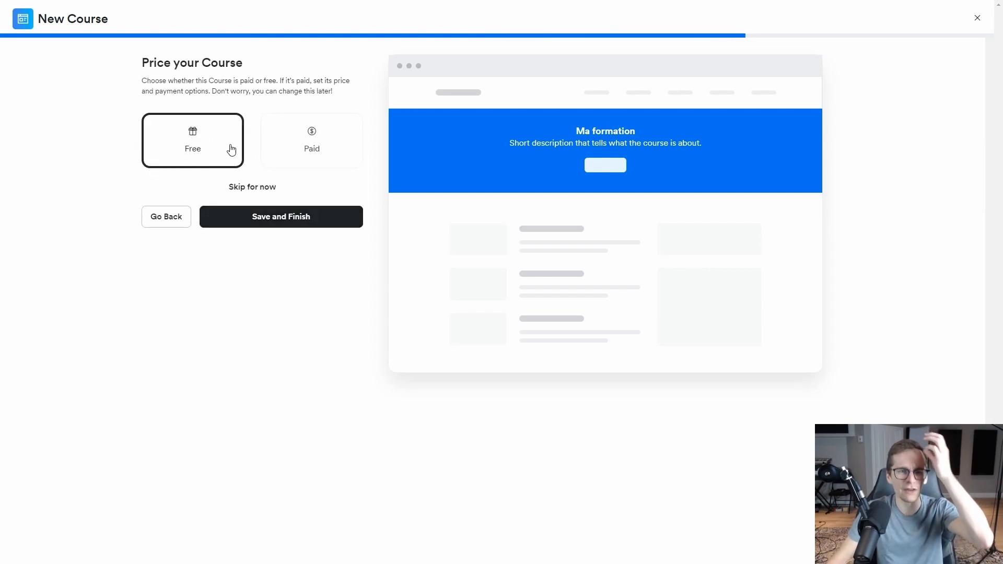
pyautogui.click(333, 137)
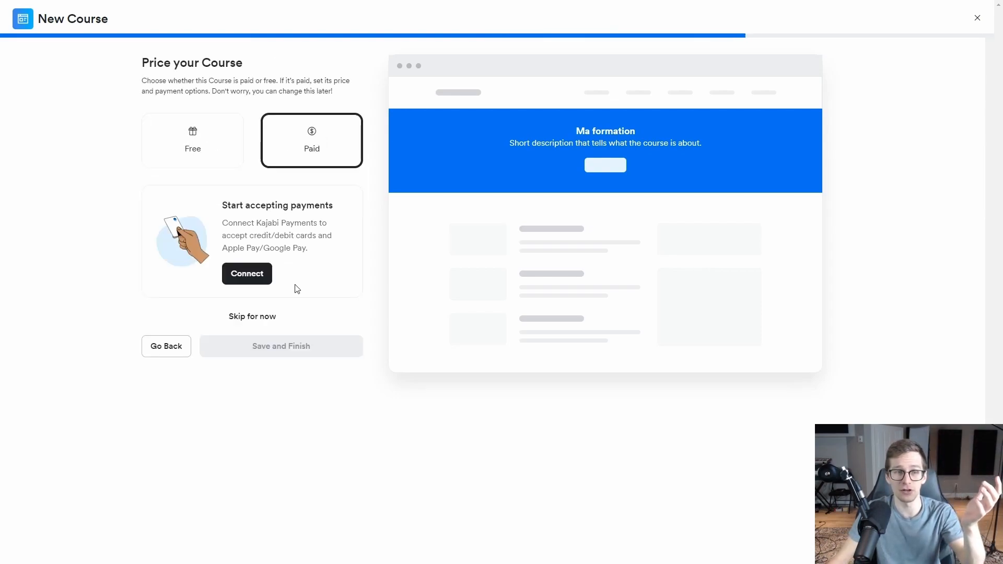
pyautogui.click(222, 135)
pyautogui.click(313, 160)
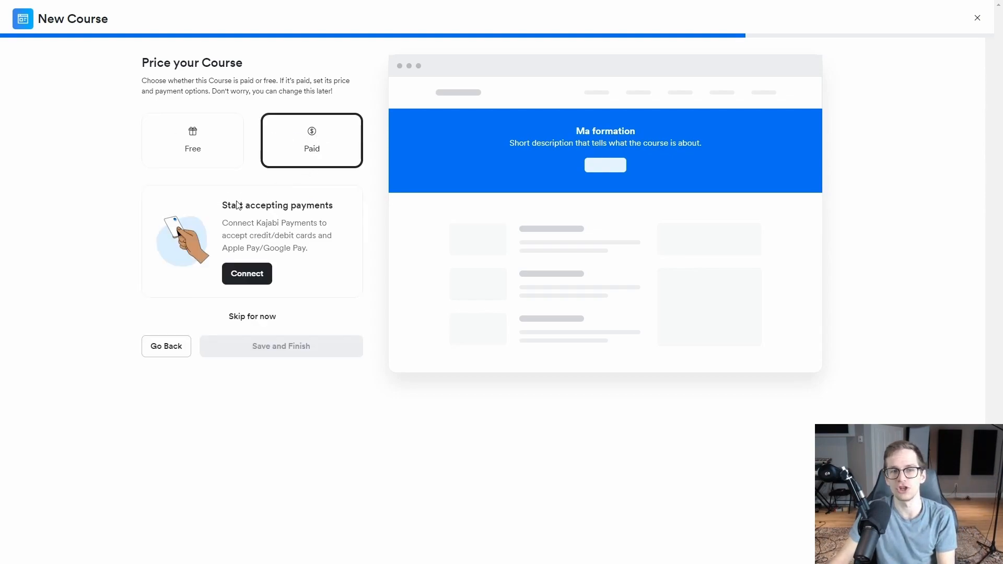
pyautogui.click(190, 139)
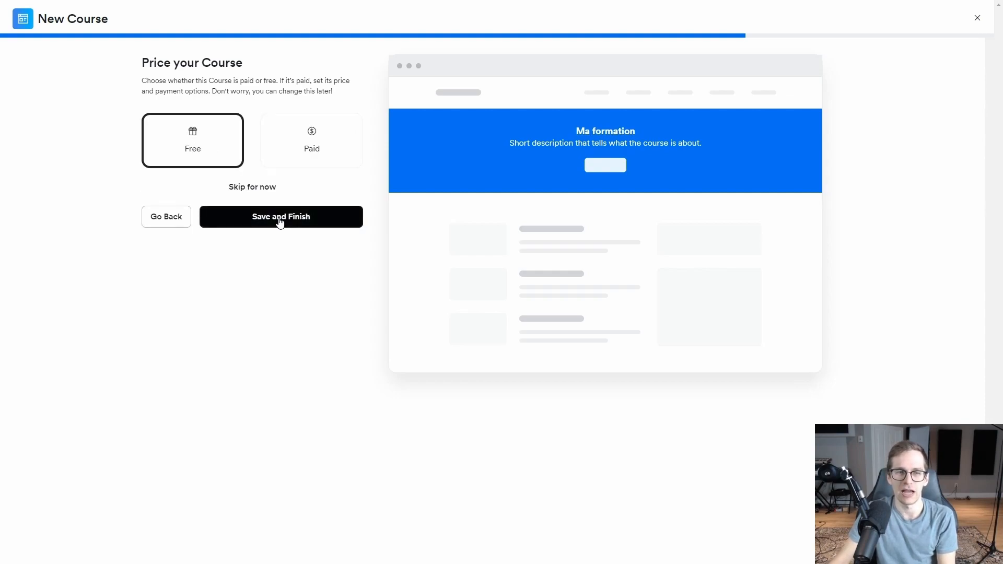
pyautogui.click(280, 217)
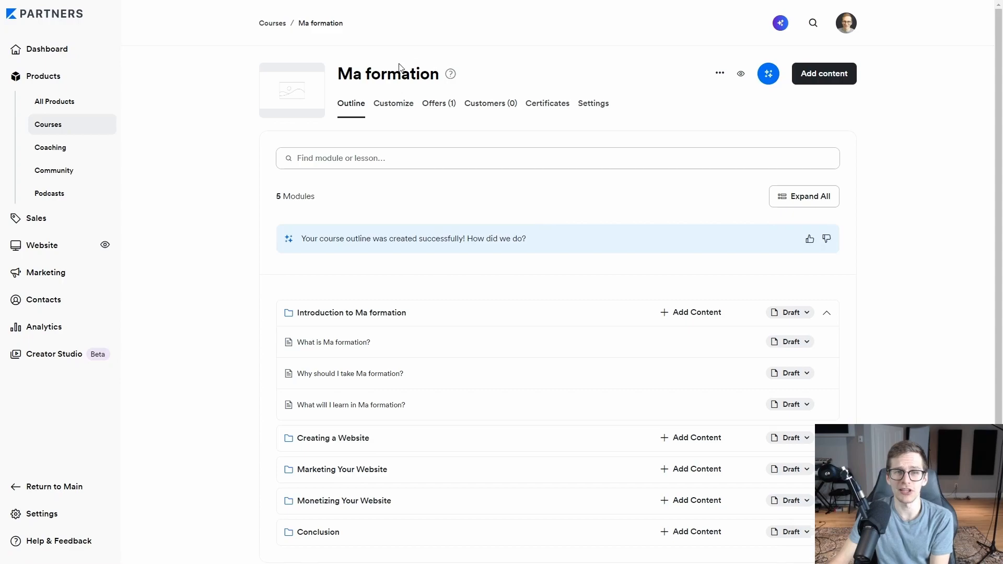
# Rename the course module "Introduction to Ma formation" as "Introduction" and save it.
pyautogui.scroll(-1, 427, 123)
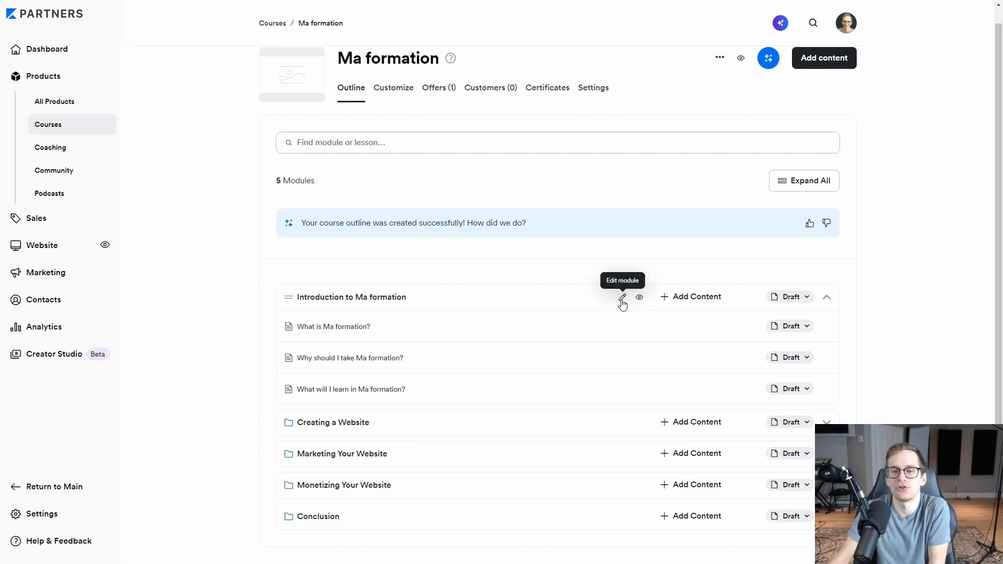
pyautogui.click(622, 299)
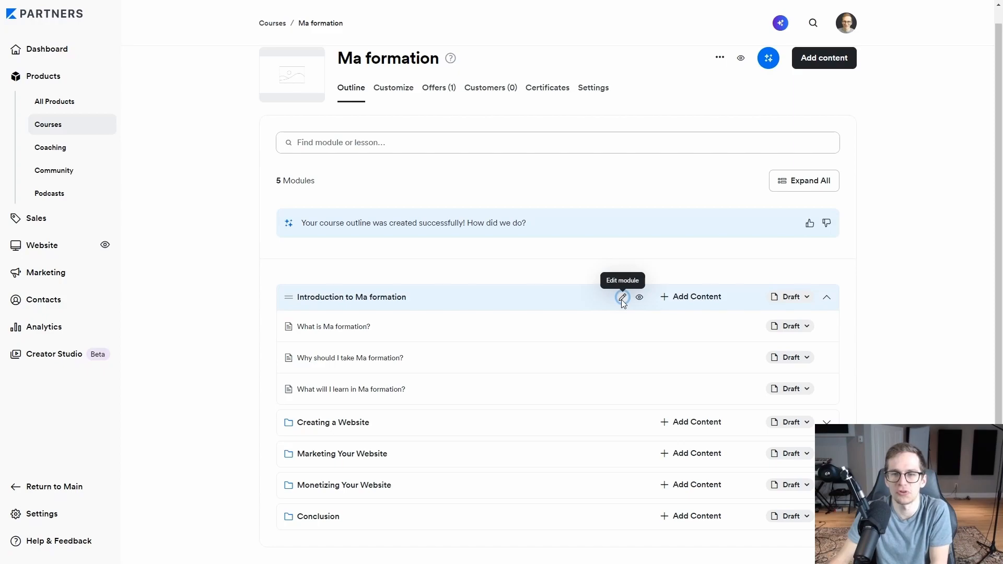
pyautogui.moveTo(361, 123); pyautogui.dragTo(350, 125)
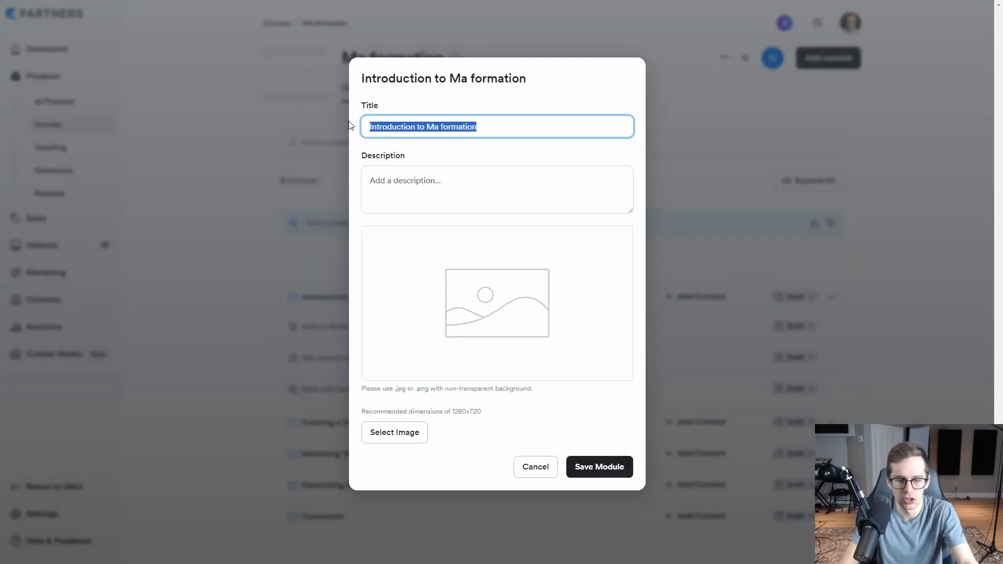
pyautogui.moveTo(416, 125); pyautogui.dragTo(563, 119)
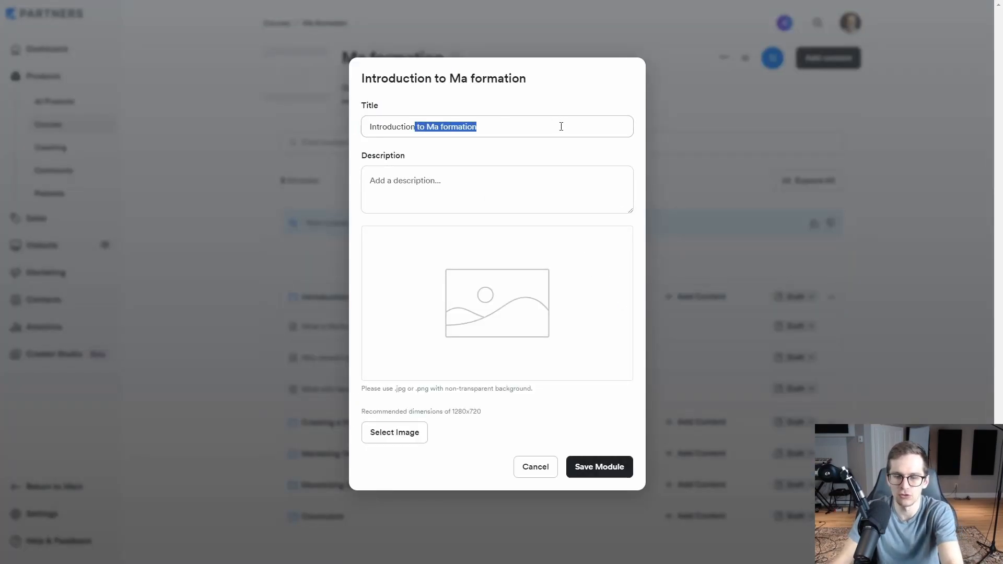
pyautogui.press('BackSpace')
pyautogui.click(605, 465)
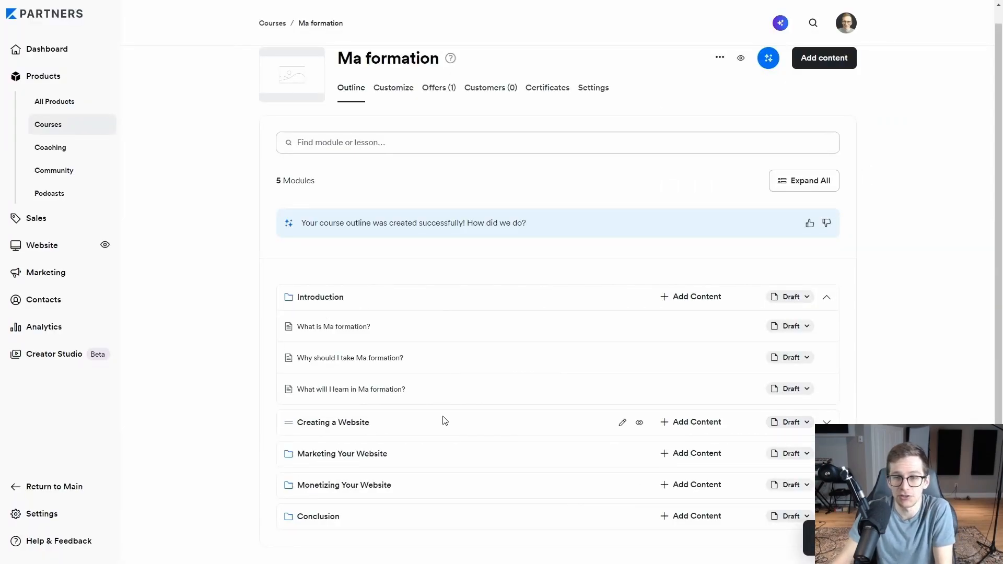
# Retitle the lesson "What is Ma formation?" as "Bienvenue dans ma formation" and delete its generated body text.
pyautogui.click(331, 328)
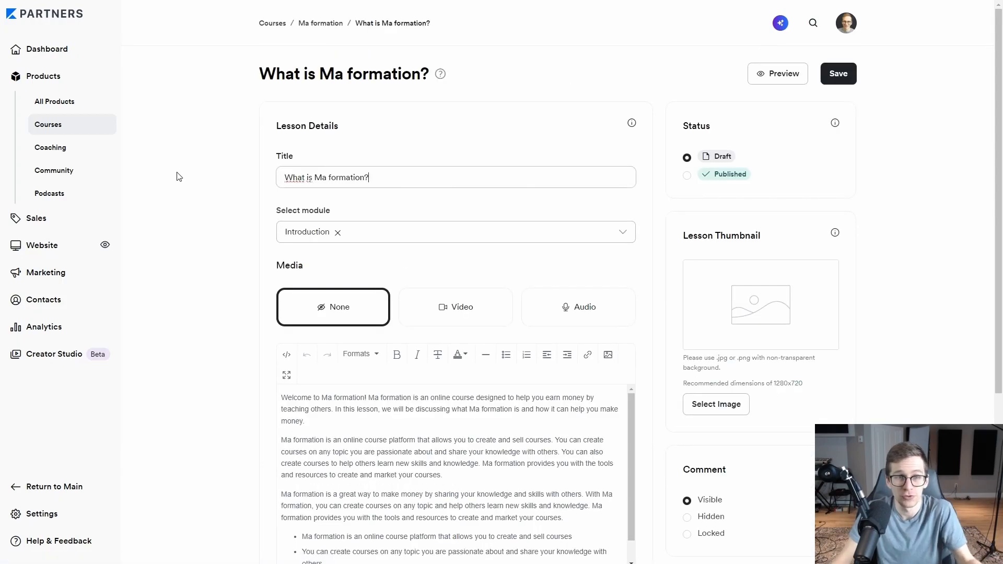
pyautogui.hotkey('ctrl', 'a')
pyautogui.write('B')
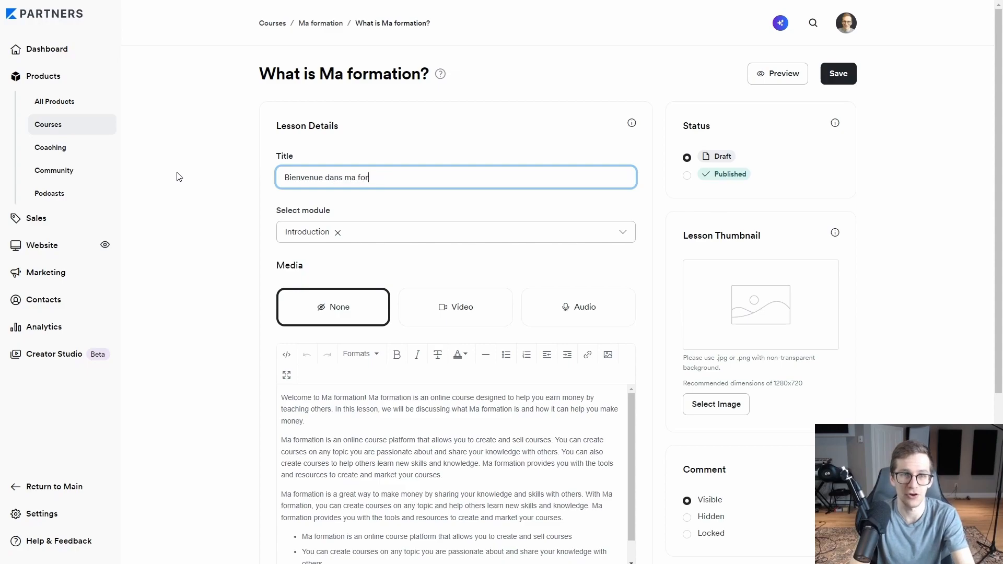
pyautogui.scroll(-4, 409, 242)
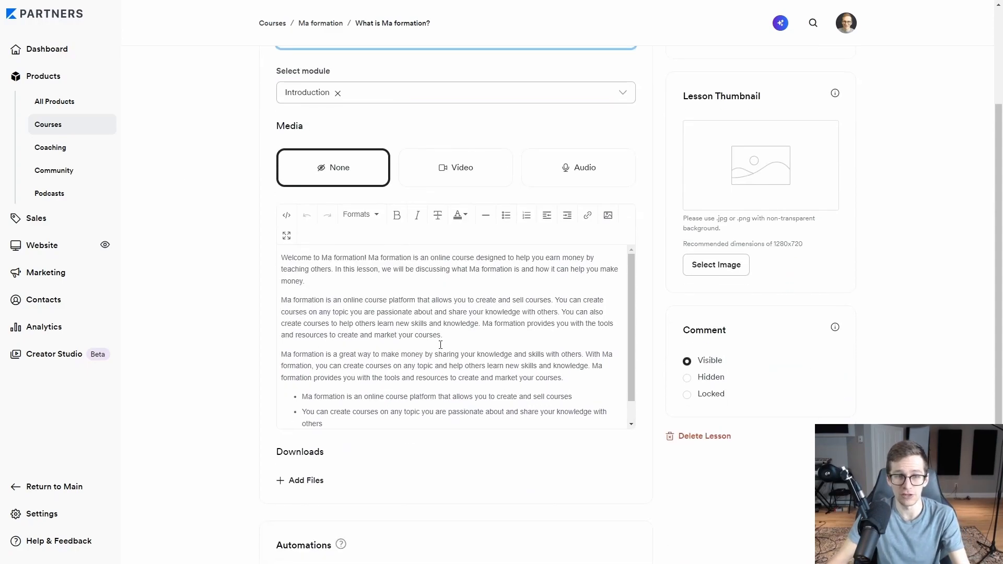
pyautogui.moveTo(607, 349); pyautogui.dragTo(206, 130)
pyautogui.press('BackSpace')
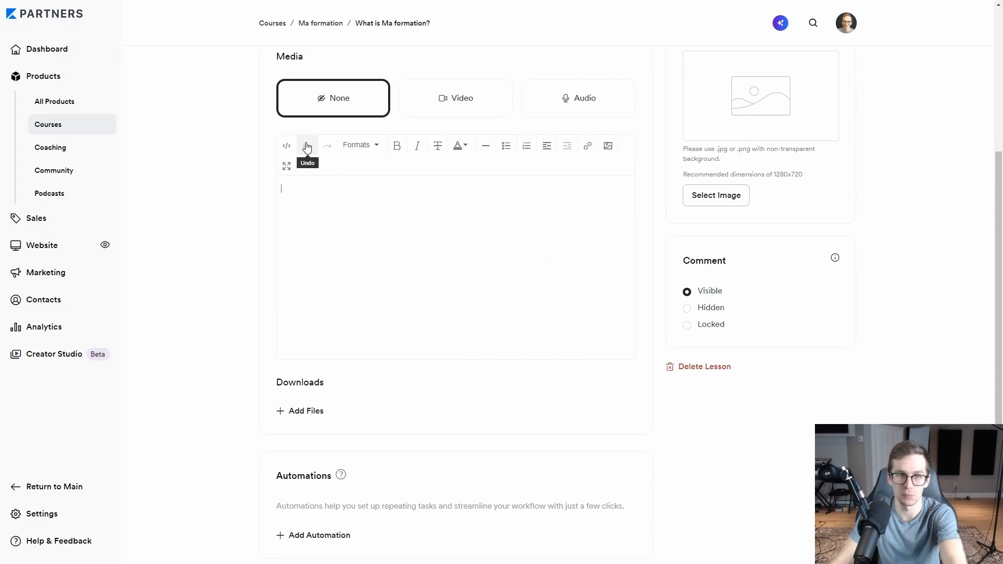
# Set the lesson's media type to Video, save the lesson and return to the "Ma formation" outline.
pyautogui.scroll(3, 217, 271)
pyautogui.click(456, 234)
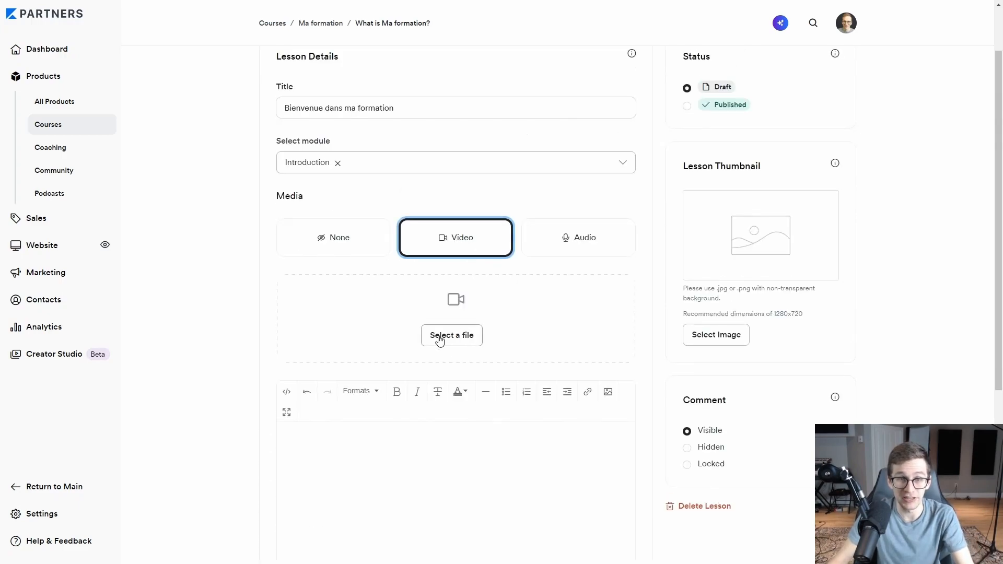
pyautogui.scroll(1, 994, 45)
pyautogui.click(833, 73)
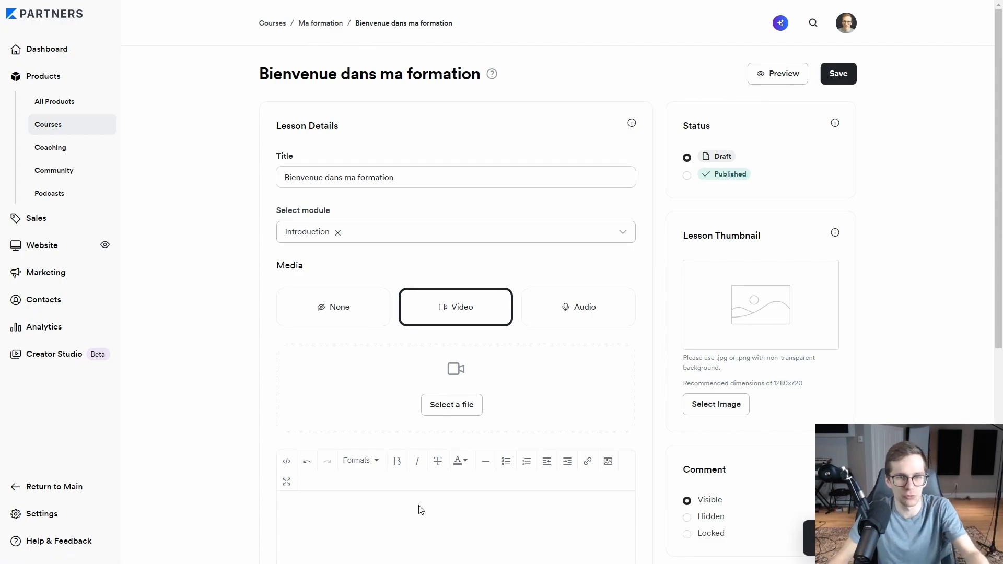
pyautogui.click(317, 23)
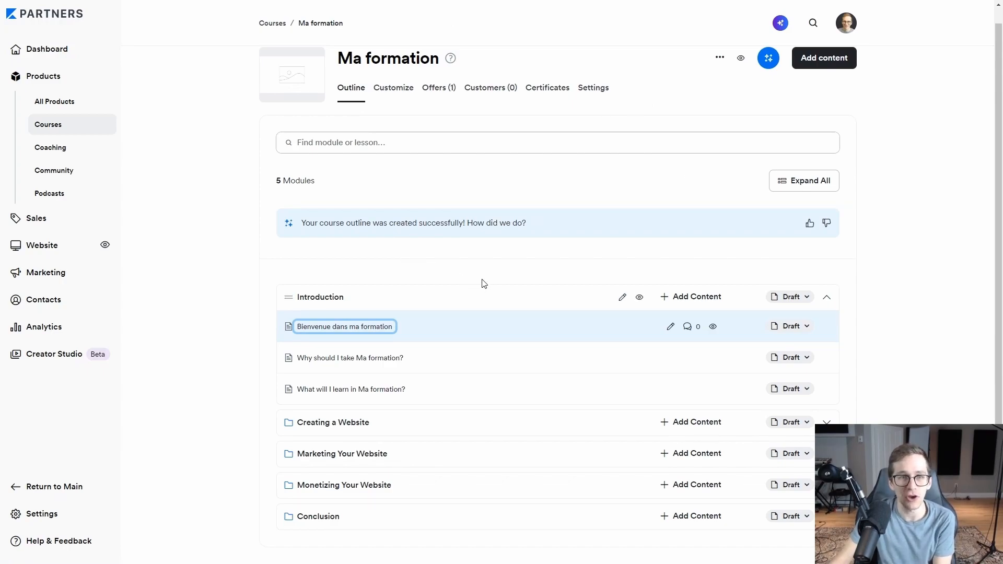
pyautogui.scroll(1, 553, 293)
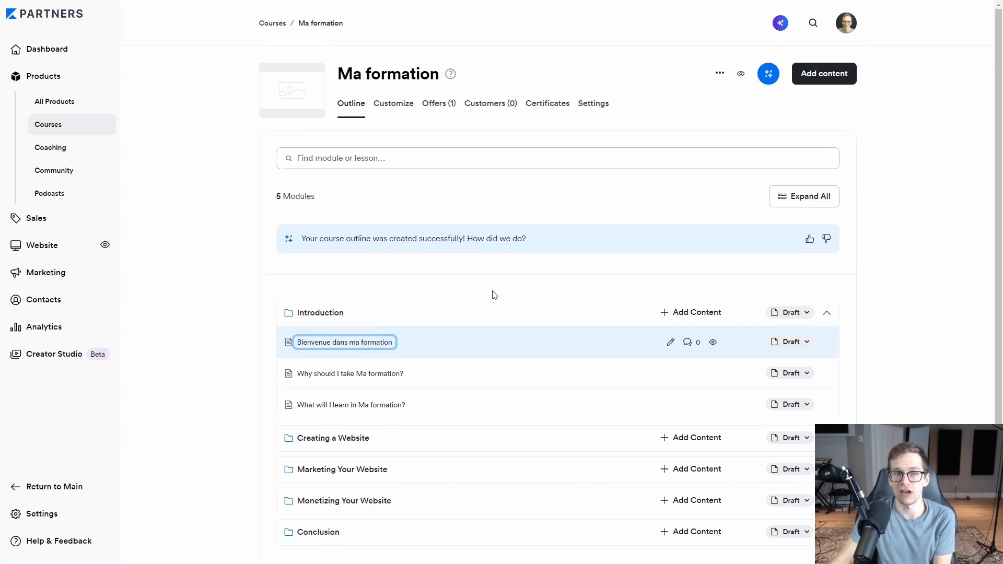
# Open the course's active Premier Product template for customization.
pyautogui.click(393, 107)
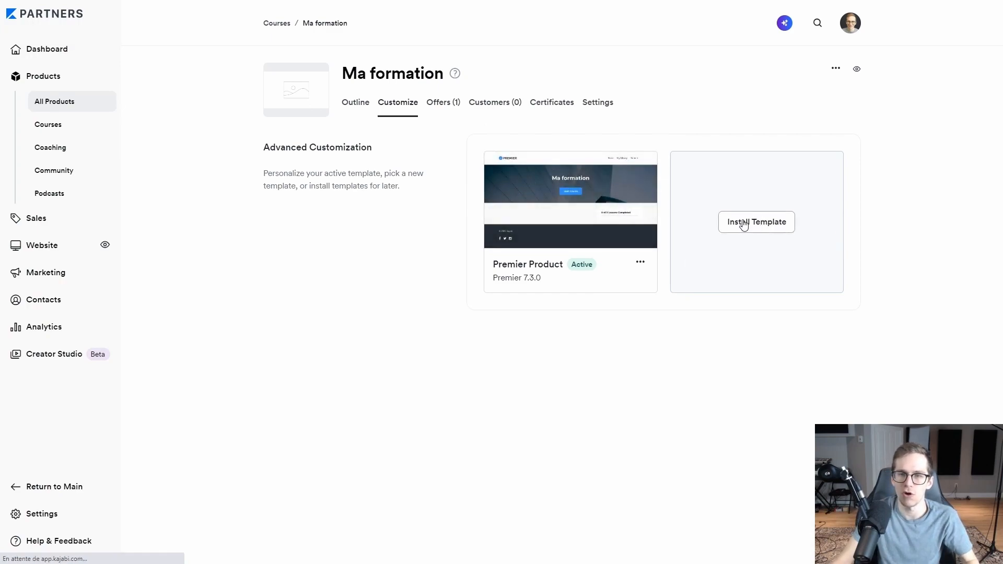
pyautogui.moveTo(592, 199)
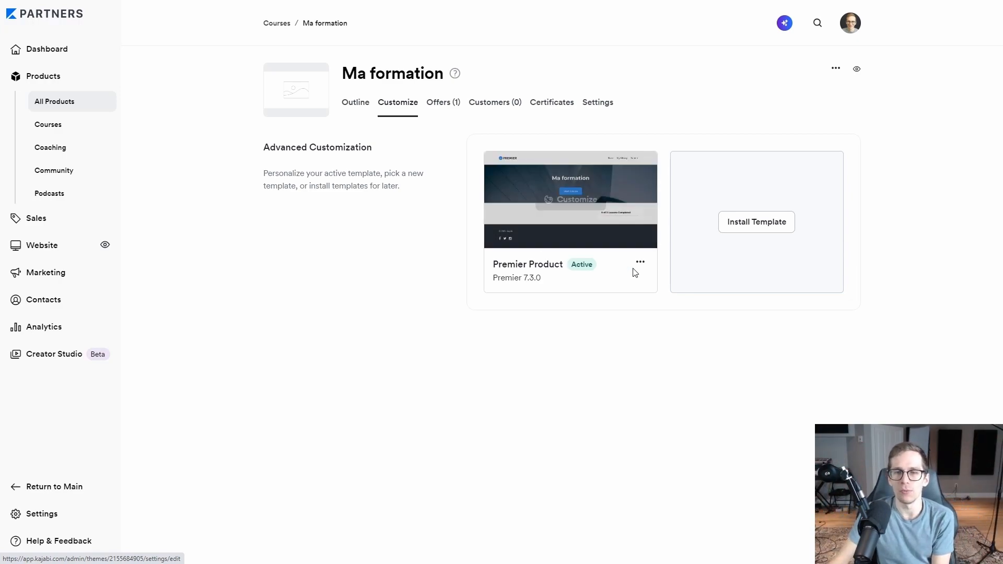
pyautogui.click(575, 212)
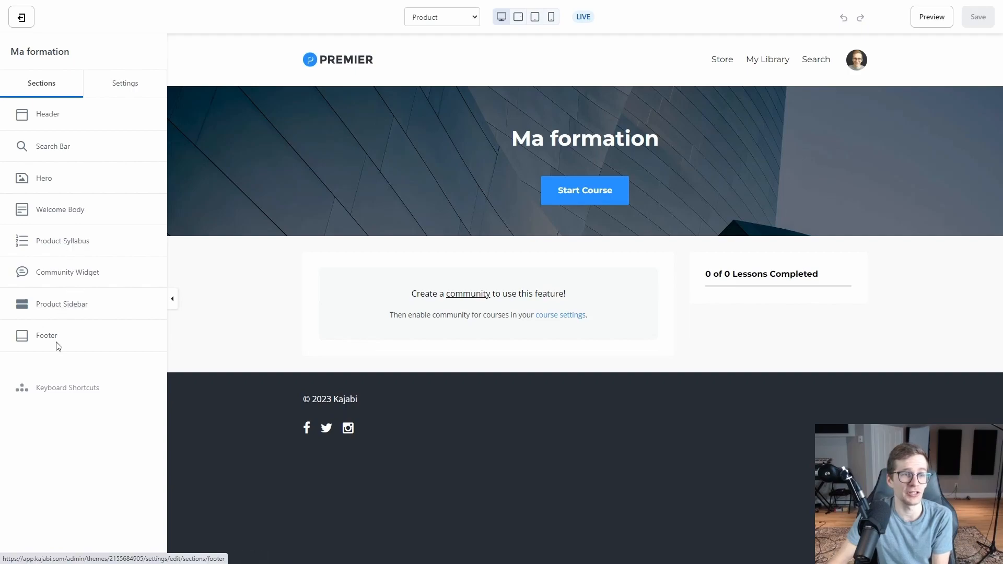
# Set the search toggle text in the course template's header to "Recherche".
pyautogui.click(47, 114)
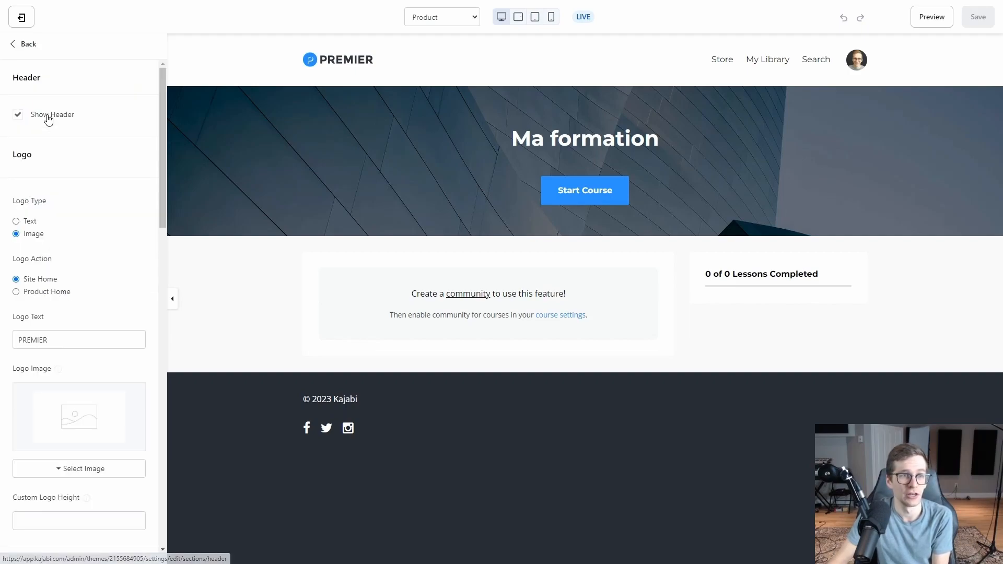
pyautogui.scroll(-7, 99, 181)
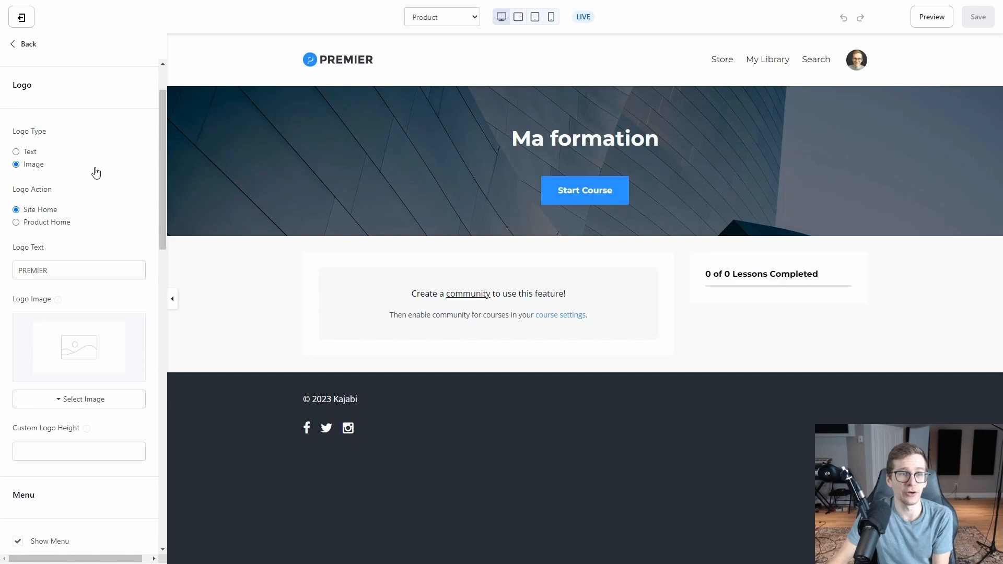
pyautogui.scroll(-5, 103, 172)
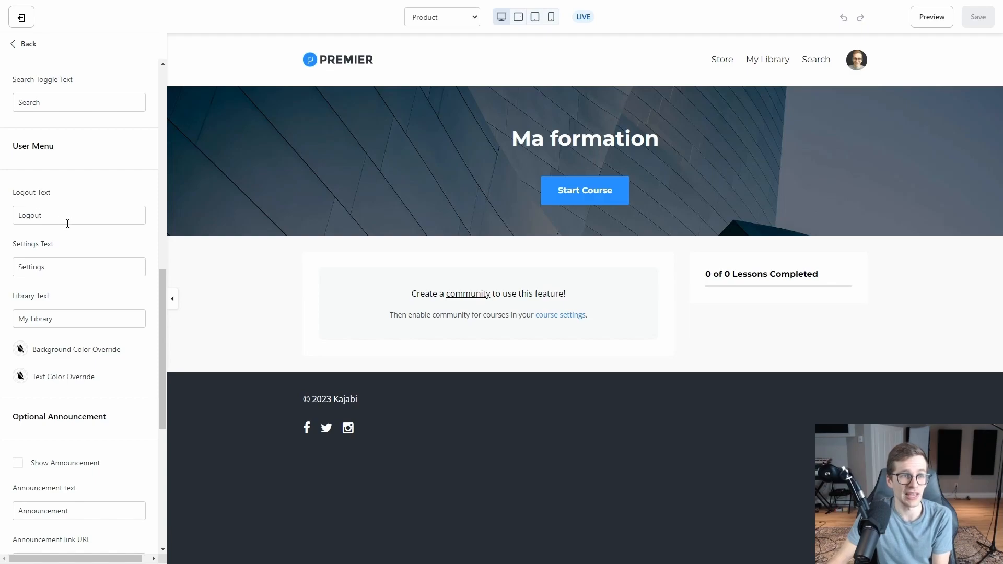
pyautogui.scroll(1, 54, 163)
pyautogui.moveTo(14, 172); pyautogui.dragTo(153, 183)
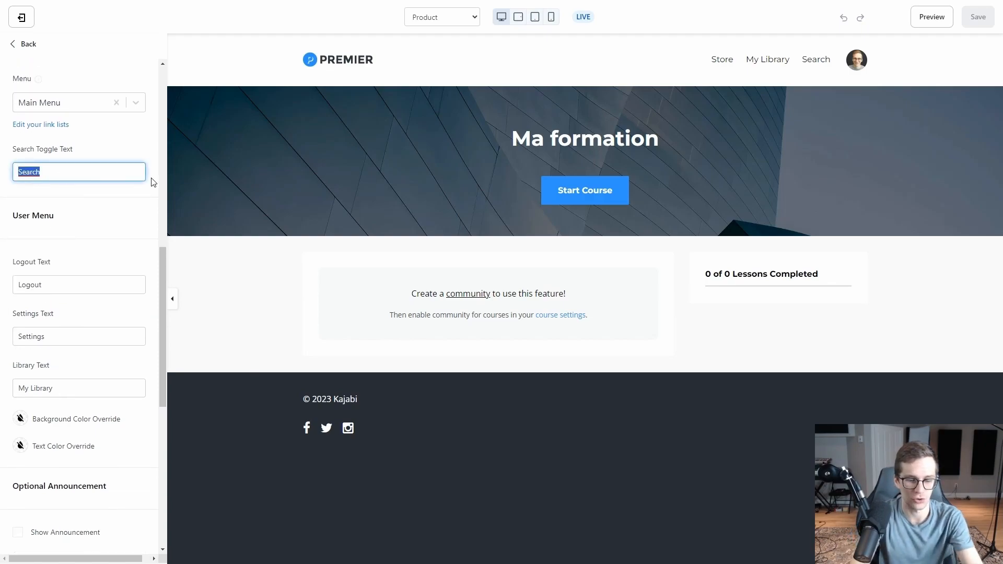
pyautogui.write('Recherche')
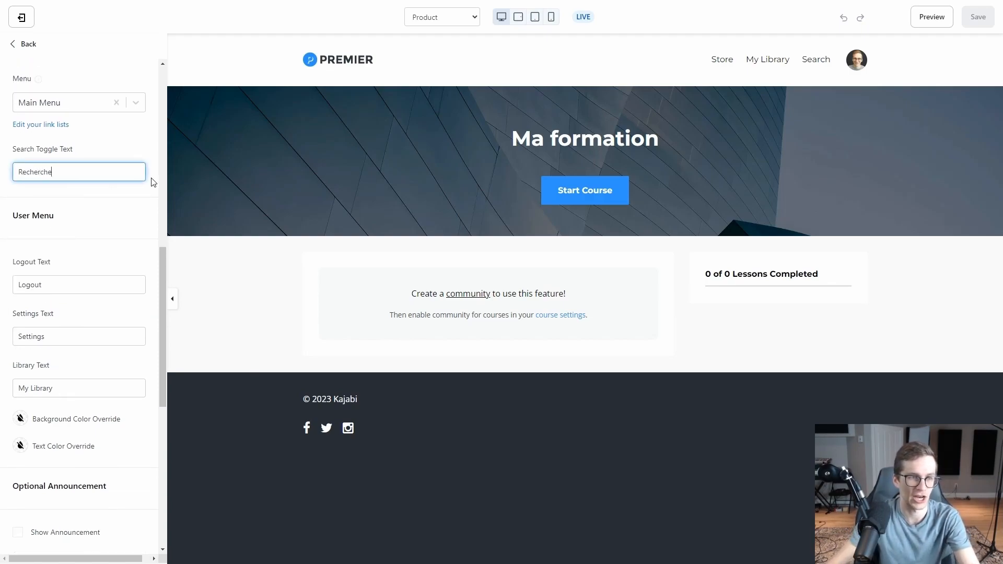
# Set the header user menu's logout text to "Deconnecter" and its settings text to "Parametres".
pyautogui.moveTo(95, 286); pyautogui.dragTo(5, 286)
pyautogui.write('Deconnecter')
pyautogui.moveTo(62, 345); pyautogui.dragTo(5, 332)
pyautogui.write('Parametres')
# Set the header's optional announcement text to "Annonces".
pyautogui.scroll(-4, 78, 261)
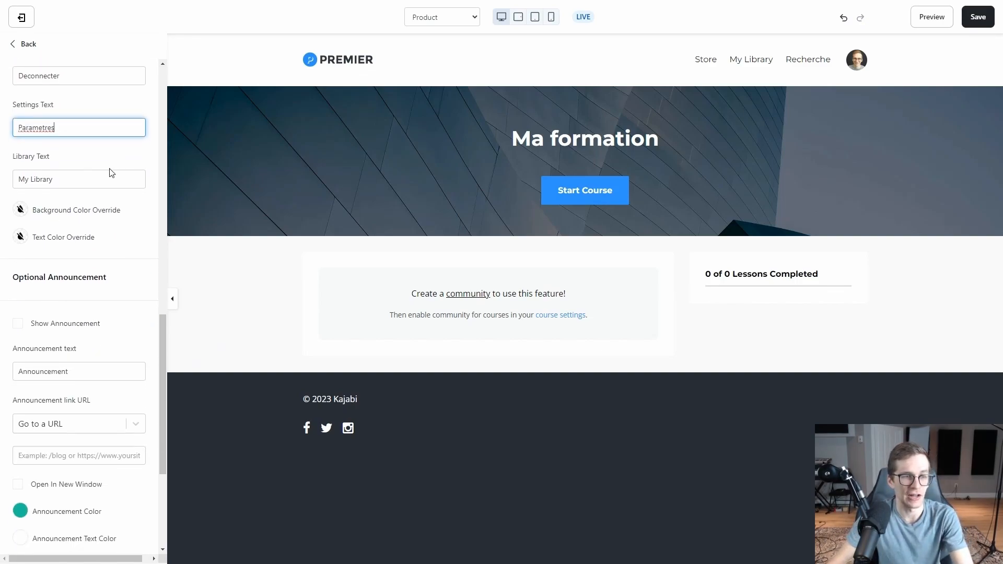
pyautogui.scroll(-3, 116, 172)
pyautogui.moveTo(87, 231); pyautogui.dragTo(11, 231)
pyautogui.write('Ann')
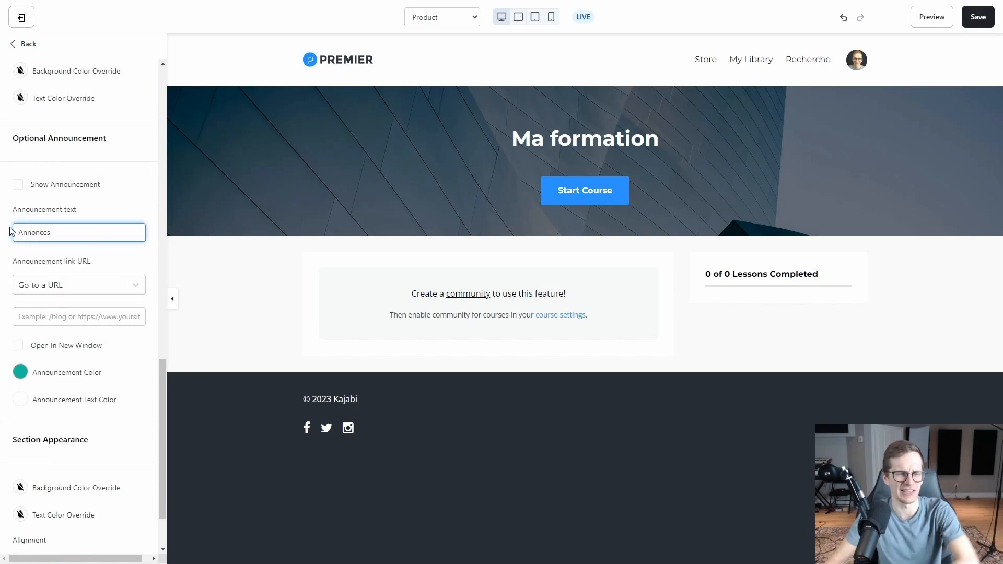
pyautogui.scroll(-2, 83, 209)
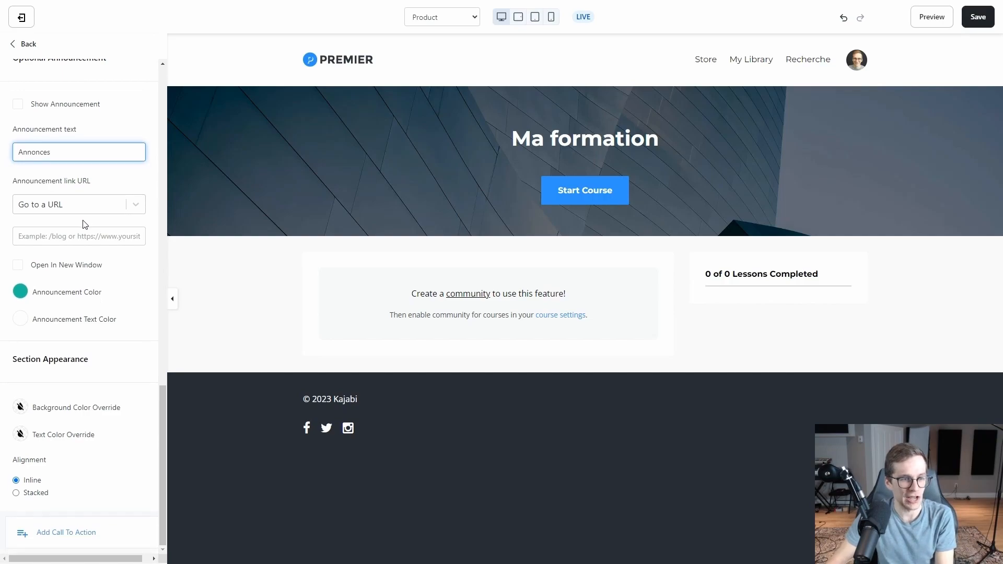
pyautogui.scroll(12, 84, 219)
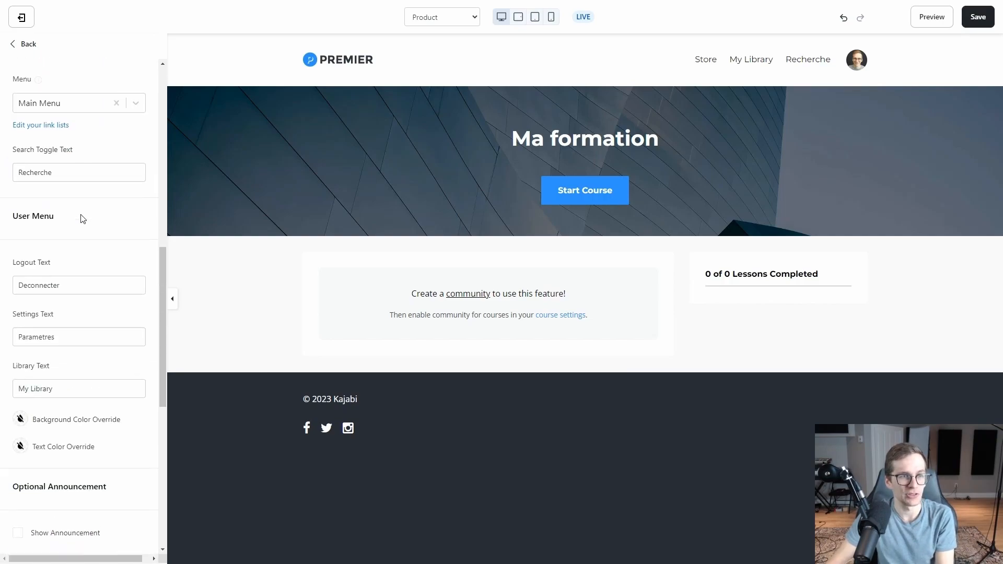
# Set the placeholder text of the course template's Search Bar section to "Recherche".
pyautogui.click(27, 47)
pyautogui.click(51, 146)
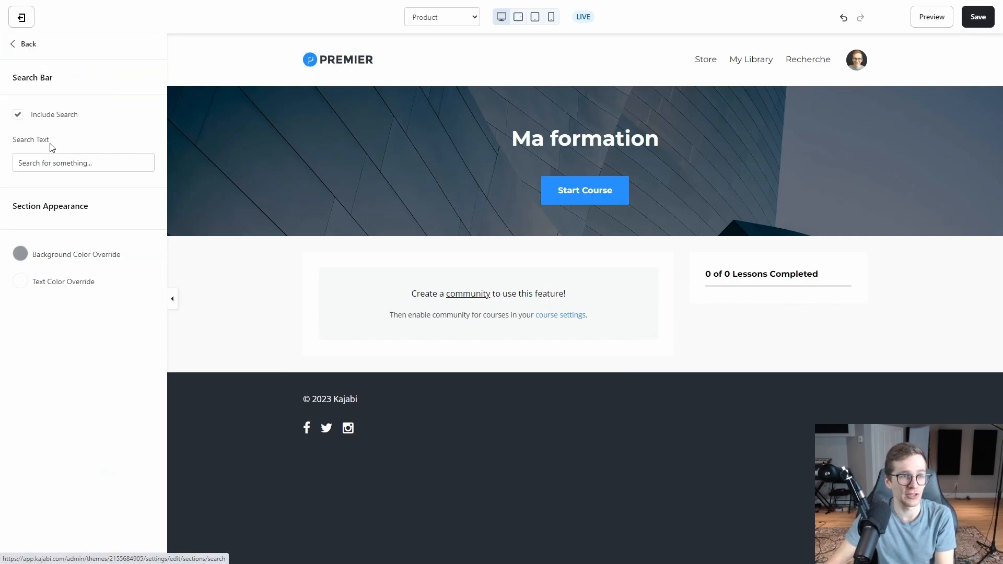
pyautogui.tripleClick(73, 160)
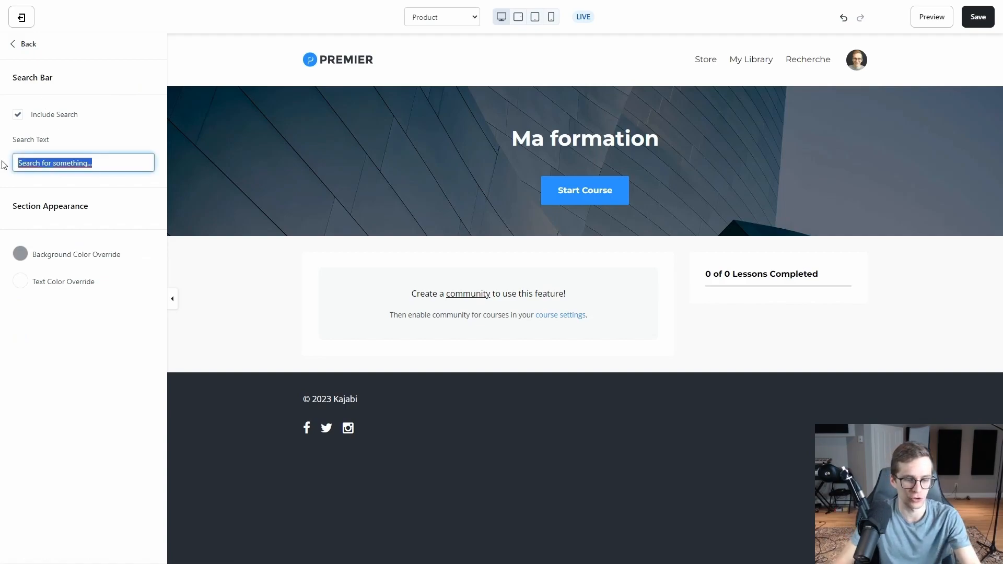
pyautogui.write('Recherche')
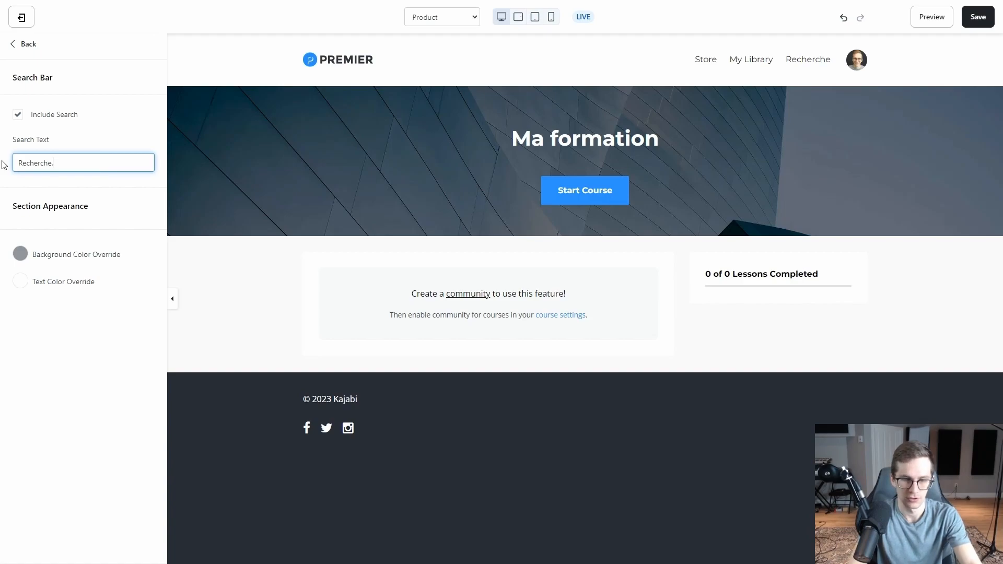
pyautogui.click(23, 44)
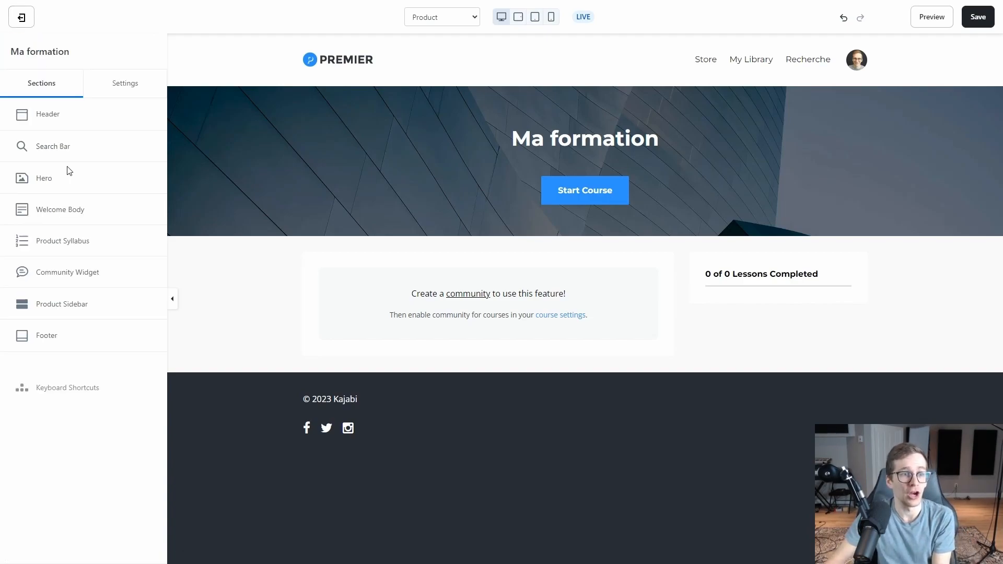
# Set the hero start button's start text to "Démarrer la formation" and its resume text to "Continuer la forma".
pyautogui.click(44, 181)
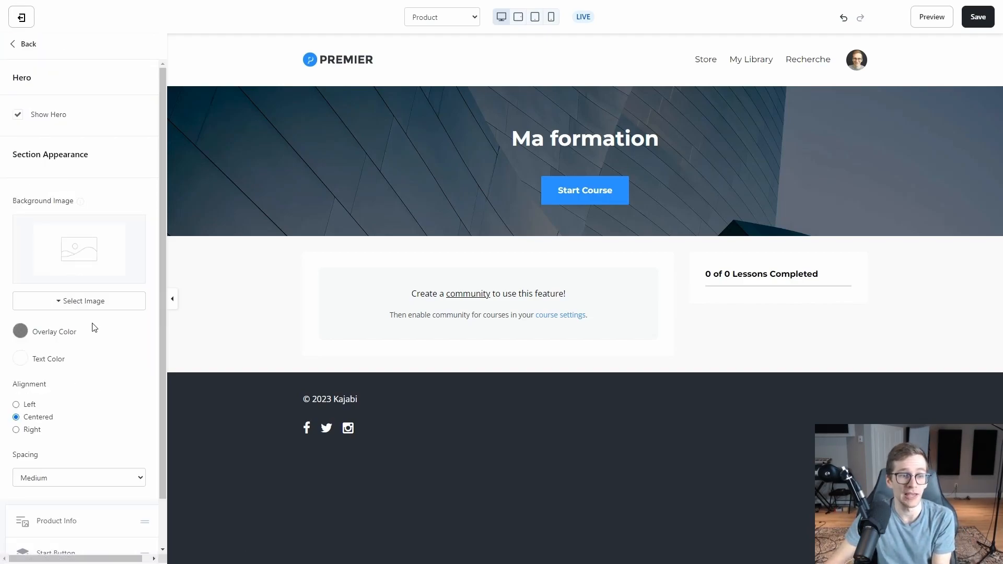
pyautogui.scroll(-1, 94, 327)
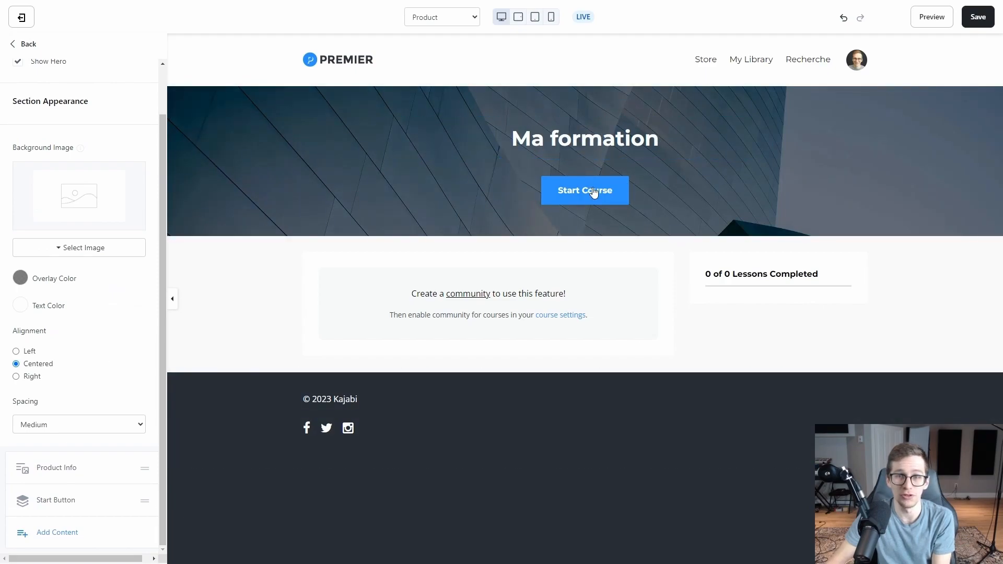
pyautogui.click(551, 199)
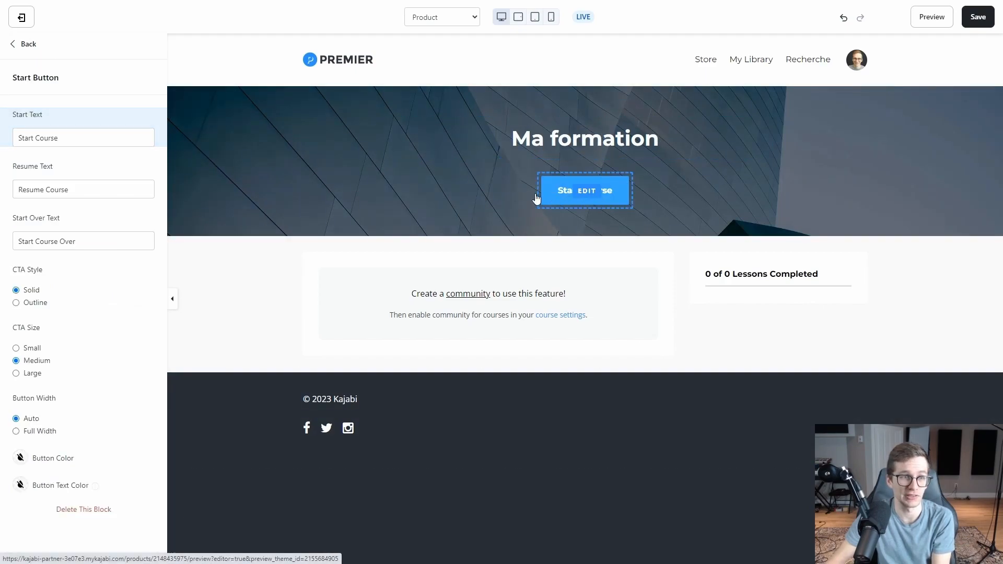
pyautogui.moveTo(84, 140); pyautogui.dragTo(1, 123)
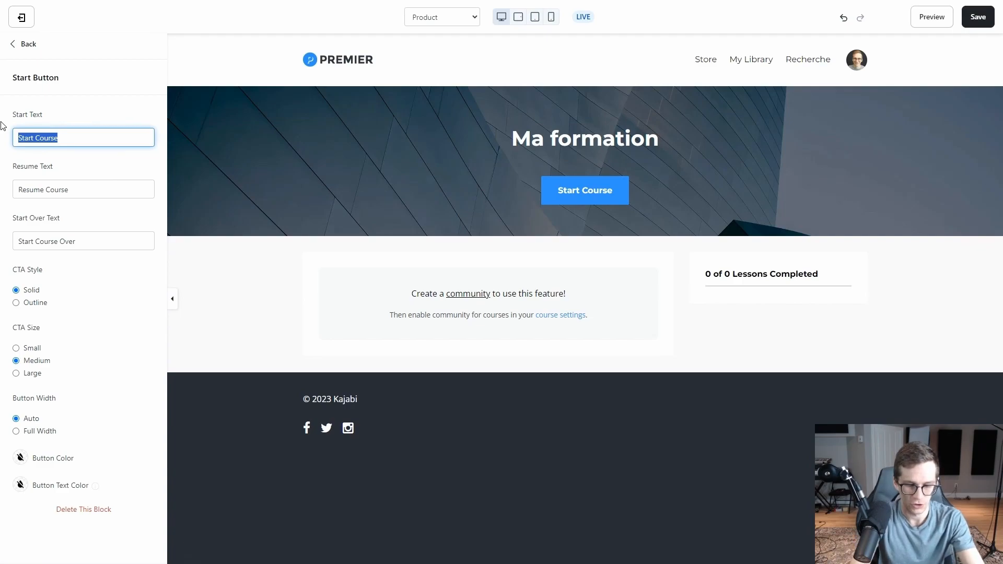
pyautogui.write('Démarrer la formation')
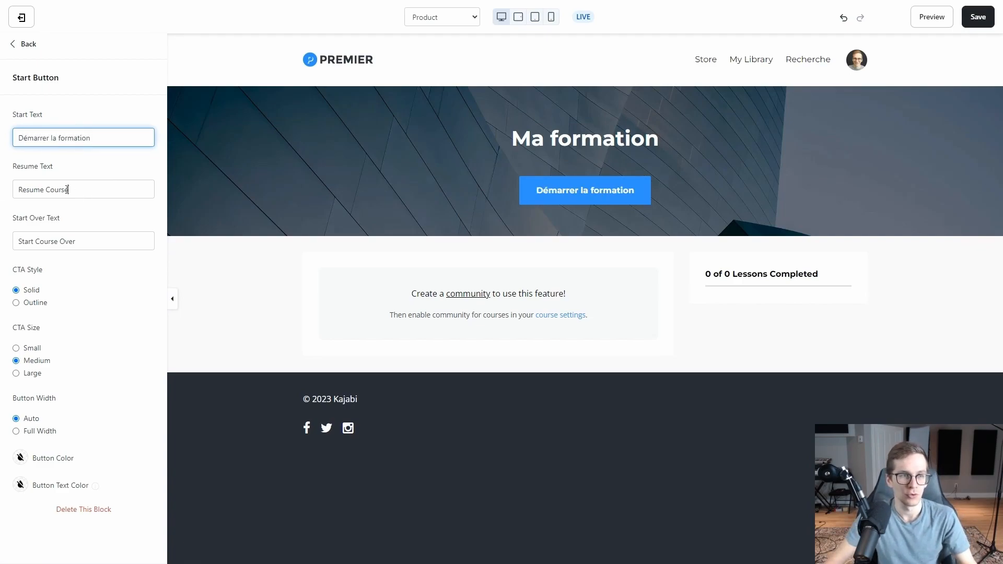
pyautogui.moveTo(67, 190); pyautogui.dragTo(4, 189)
pyautogui.write('Continuer la forma')
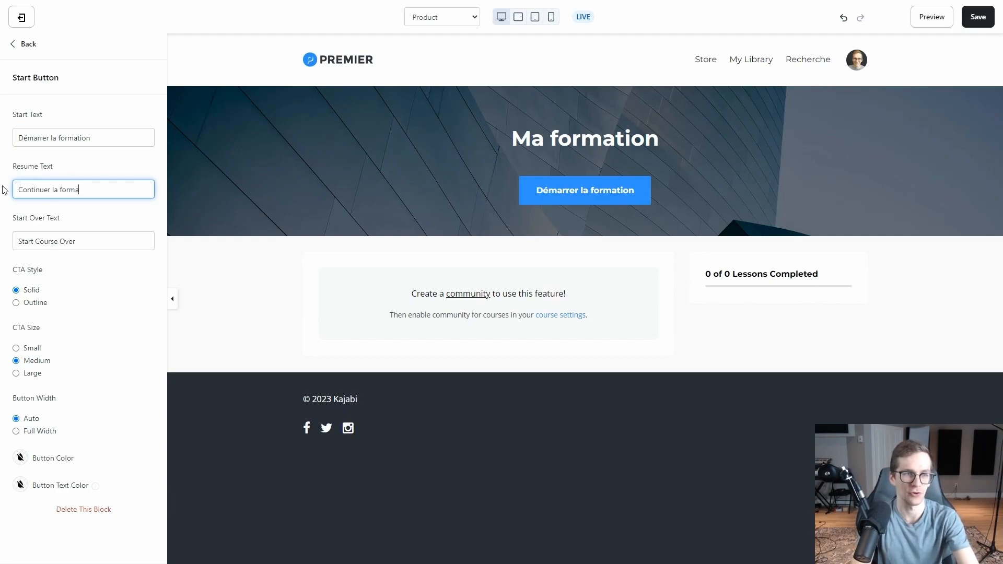
pyautogui.click(27, 44)
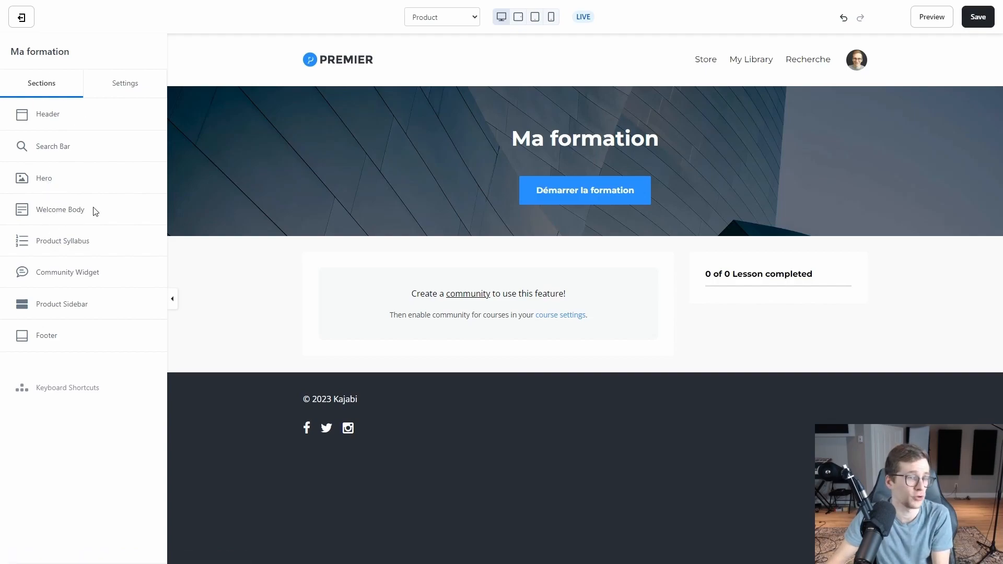
# Set the completed text of the product sidebar's Course Progress block to "Leçon complétée" and return to the sections list.
pyautogui.click(55, 310)
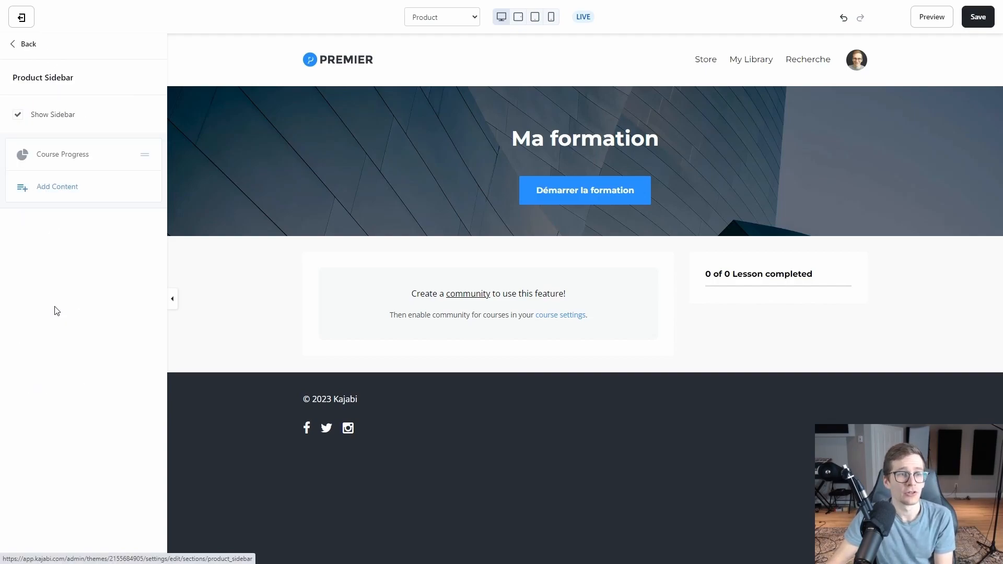
pyautogui.click(57, 157)
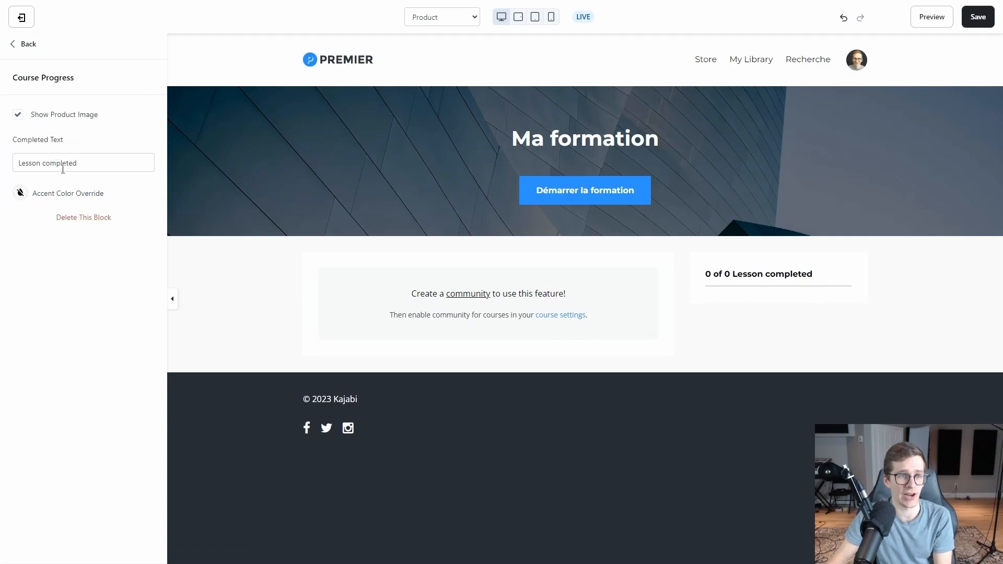
pyautogui.moveTo(91, 166); pyautogui.dragTo(2, 173)
pyautogui.write('Leçon comp')
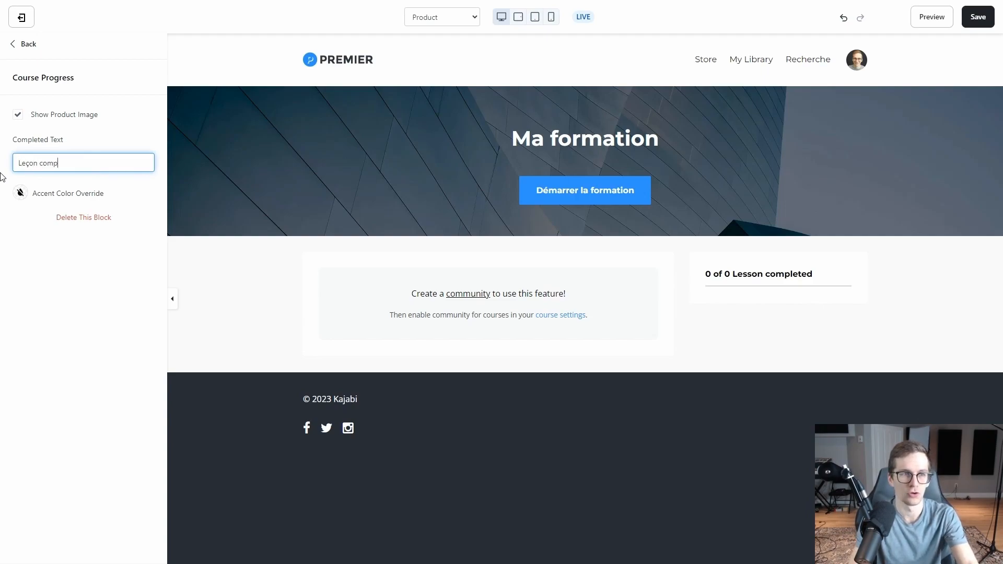
pyautogui.write('letée')
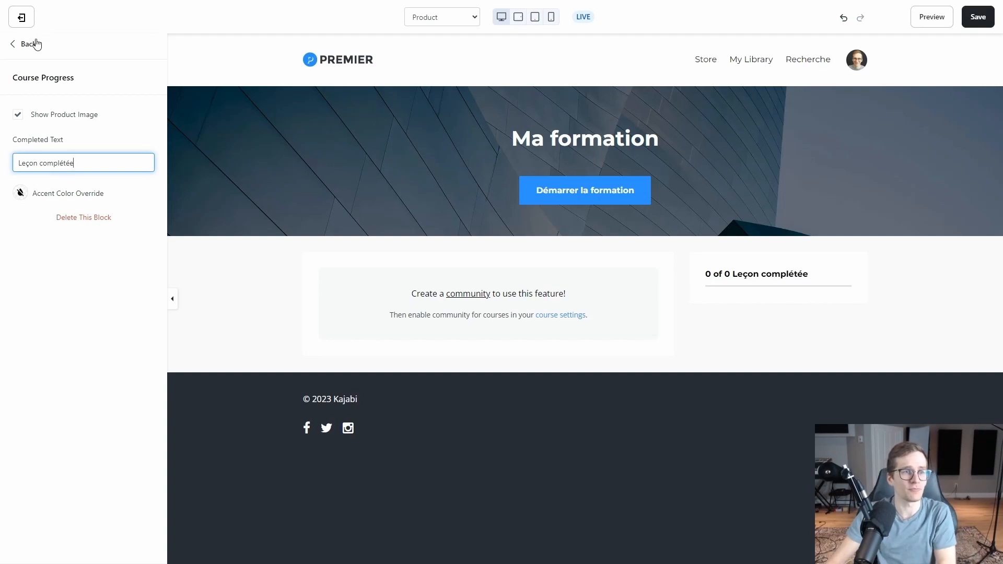
pyautogui.click(34, 45)
pyautogui.click(33, 45)
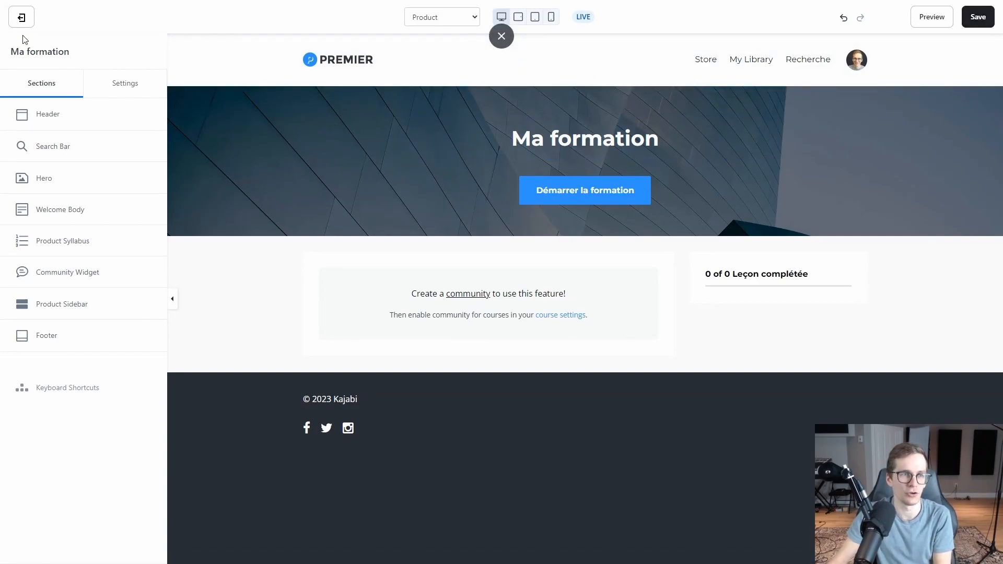
# Exit the course template editor and open the Email Templates page in the site settings.
pyautogui.click(22, 20)
pyautogui.click(543, 63)
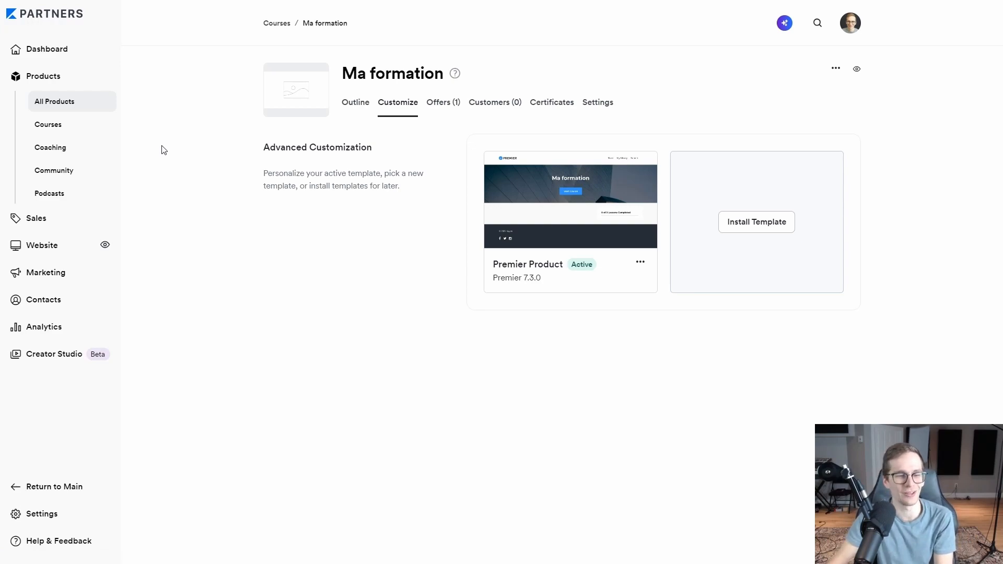
pyautogui.click(35, 516)
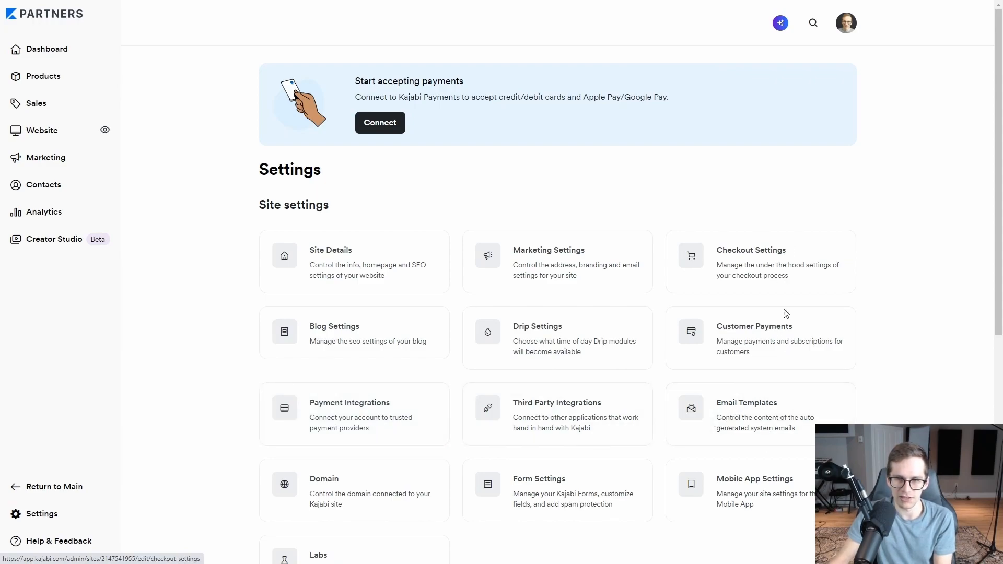
pyautogui.click(754, 420)
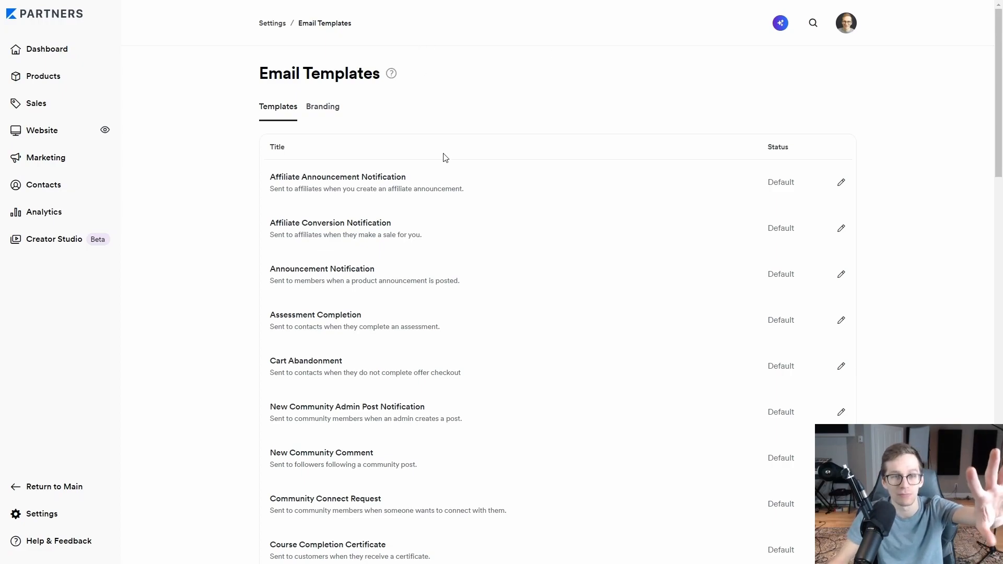
# Look through the full list of system email templates to see which notifications need translating.
pyautogui.scroll(-10, 445, 158)
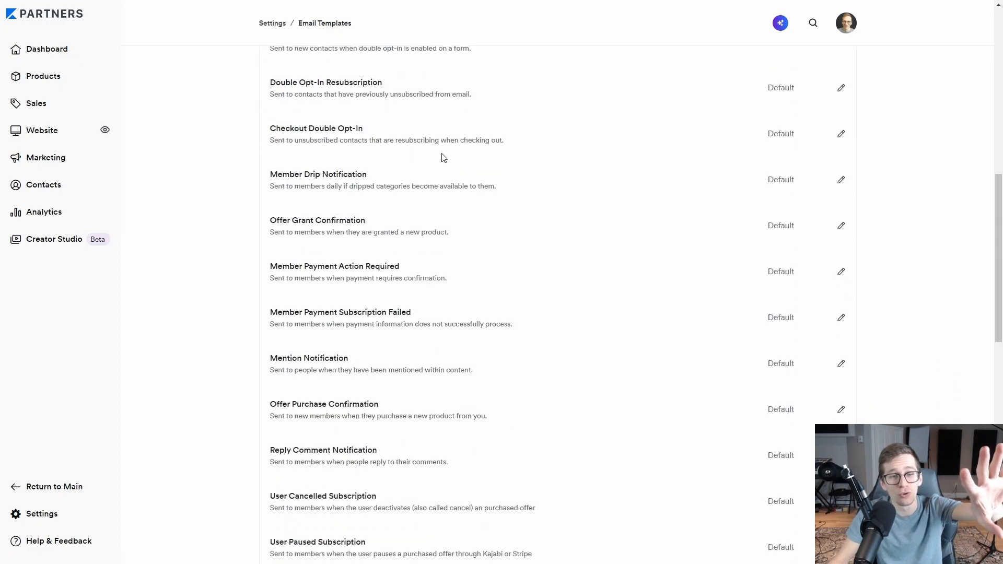
pyautogui.scroll(-12, 444, 157)
pyautogui.scroll(-2, 441, 163)
pyautogui.scroll(20, 881, 256)
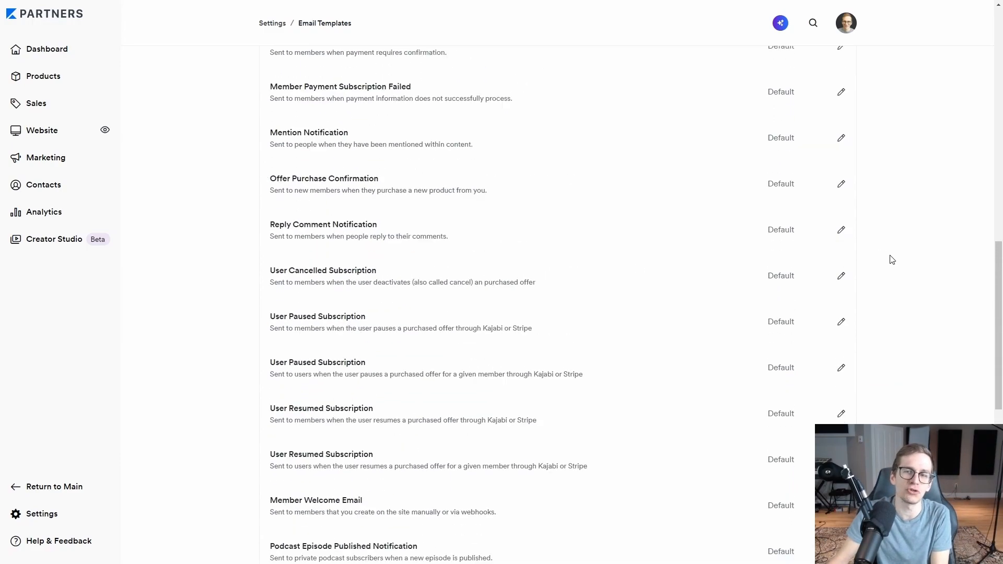
pyautogui.scroll(1, 890, 274)
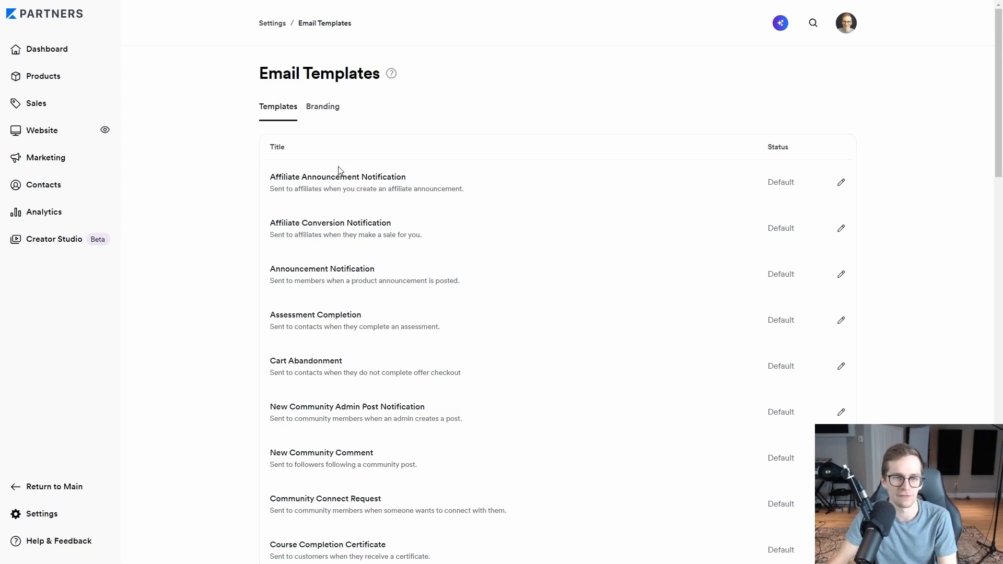
pyautogui.scroll(-4, 406, 146)
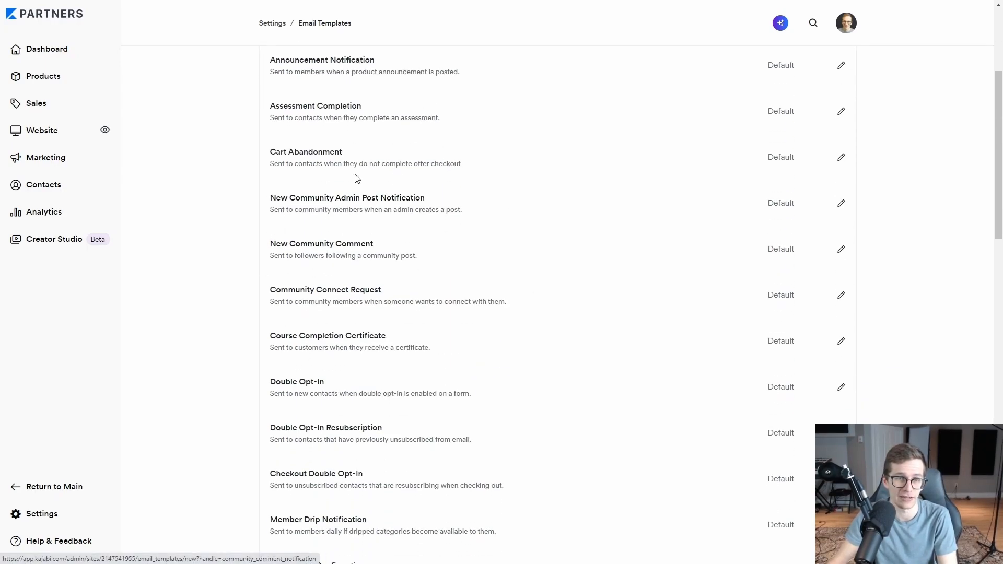
pyautogui.scroll(-5, 463, 179)
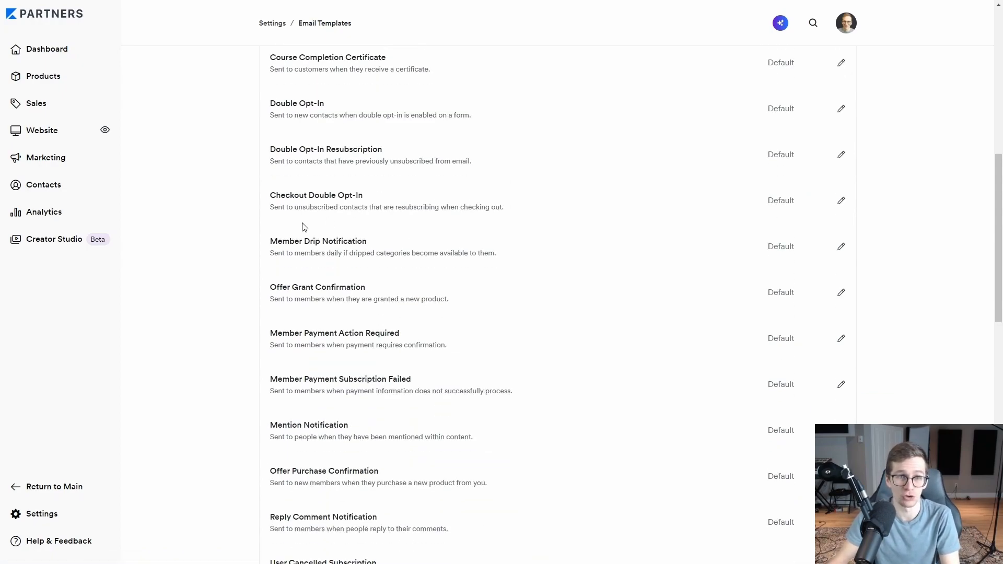
pyautogui.scroll(-4, 526, 266)
pyautogui.scroll(-3, 520, 220)
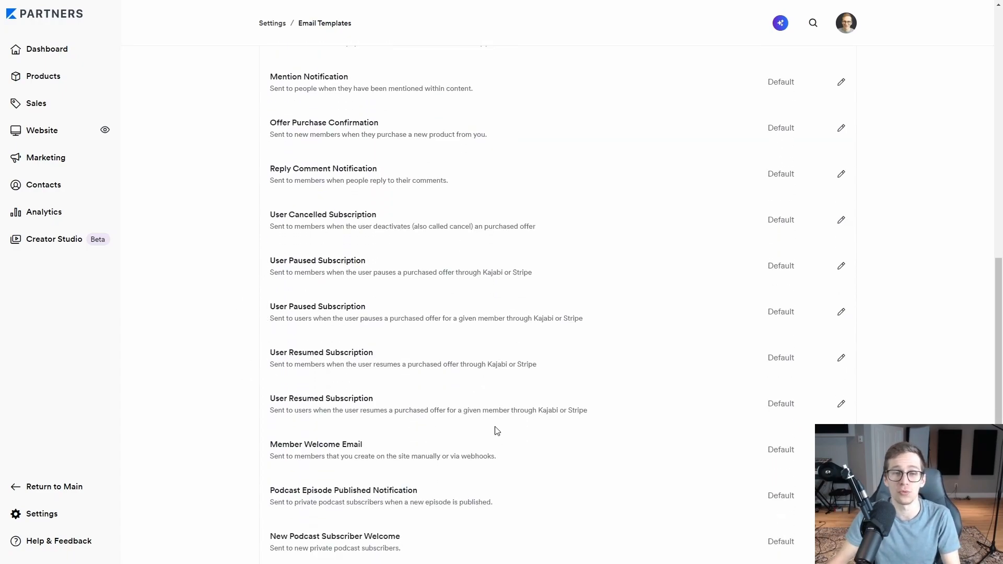
pyautogui.scroll(-7, 426, 291)
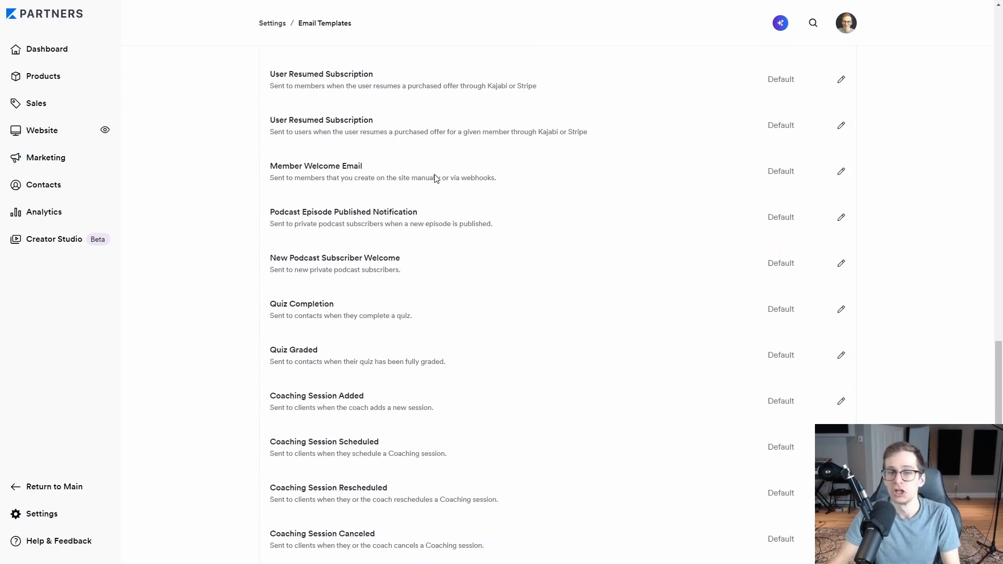
pyautogui.scroll(-2, 334, 237)
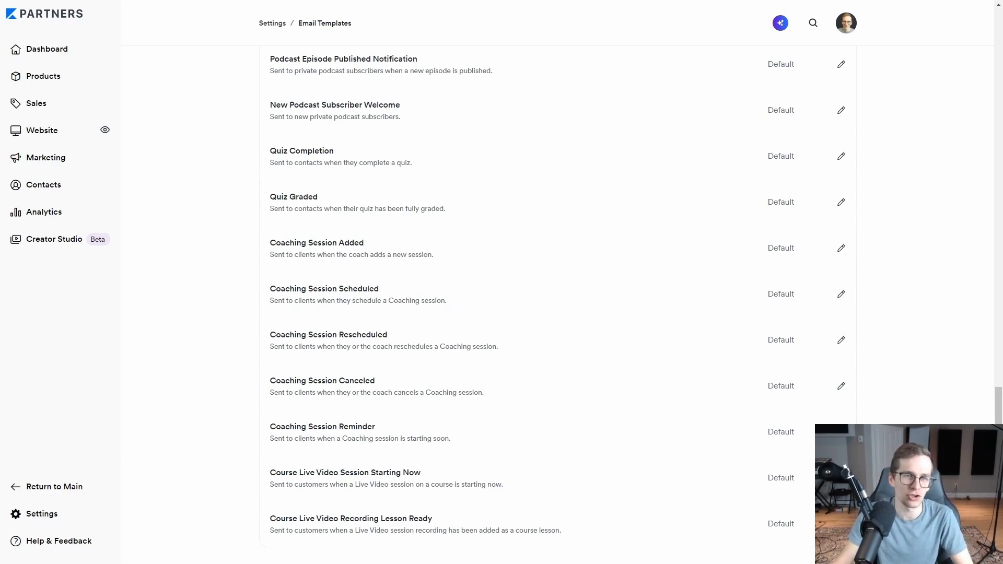
pyautogui.scroll(12, 929, 386)
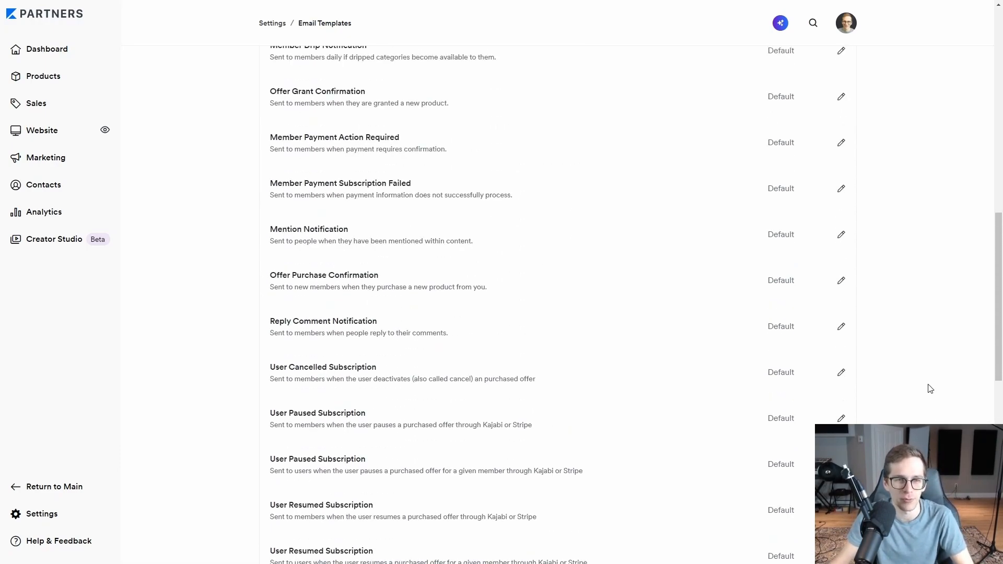
pyautogui.scroll(4, 570, 303)
pyautogui.scroll(2, 555, 240)
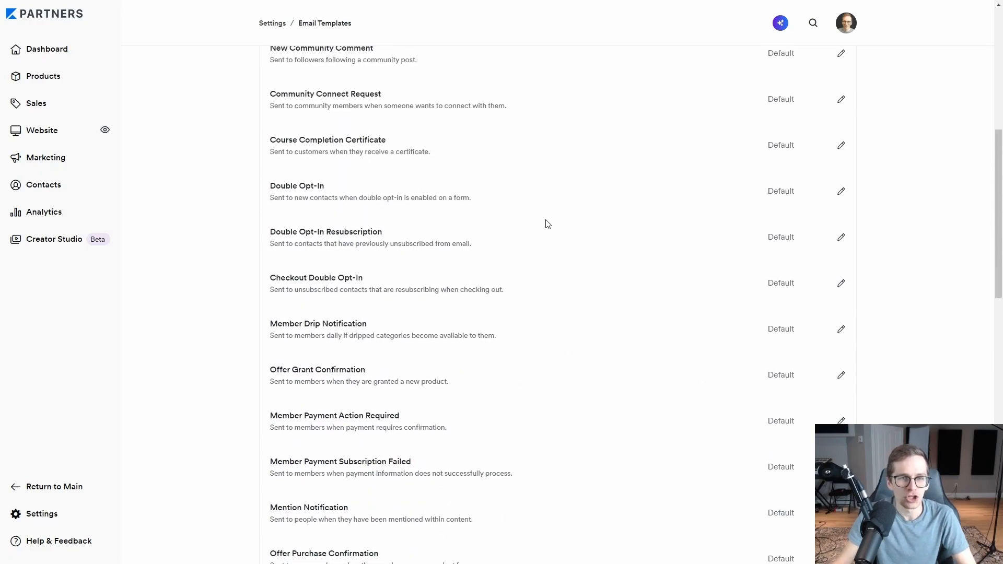
# Highlight the Offer Grant Confirmation entry and the Checkout Double Opt-In entry in the email templates list.
pyautogui.scroll(-3, 523, 174)
pyautogui.moveTo(465, 246); pyautogui.dragTo(260, 235)
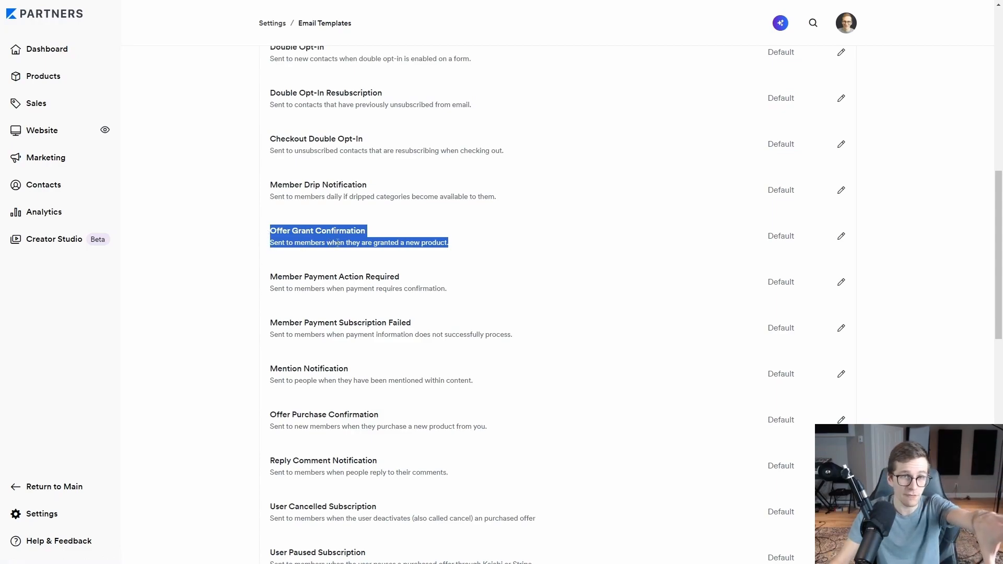
pyautogui.moveTo(548, 157); pyautogui.dragTo(267, 142)
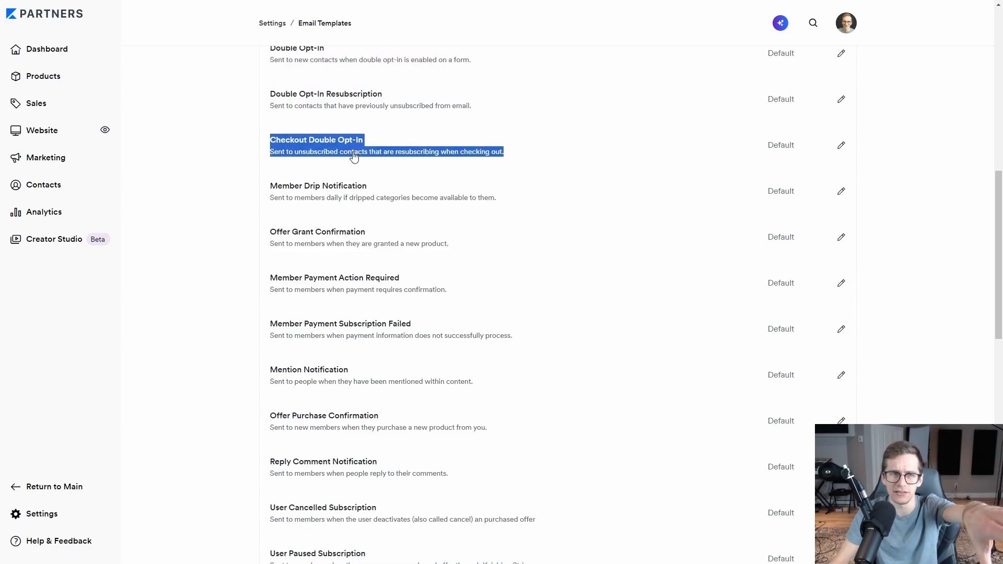
# Highlight the Offer Purchase Confirmation entry and the User Cancelled Subscription entry while looking through the email templates list.
pyautogui.scroll(1, 512, 141)
pyautogui.moveTo(512, 141); pyautogui.dragTo(273, 117)
pyautogui.scroll(-3, 253, 167)
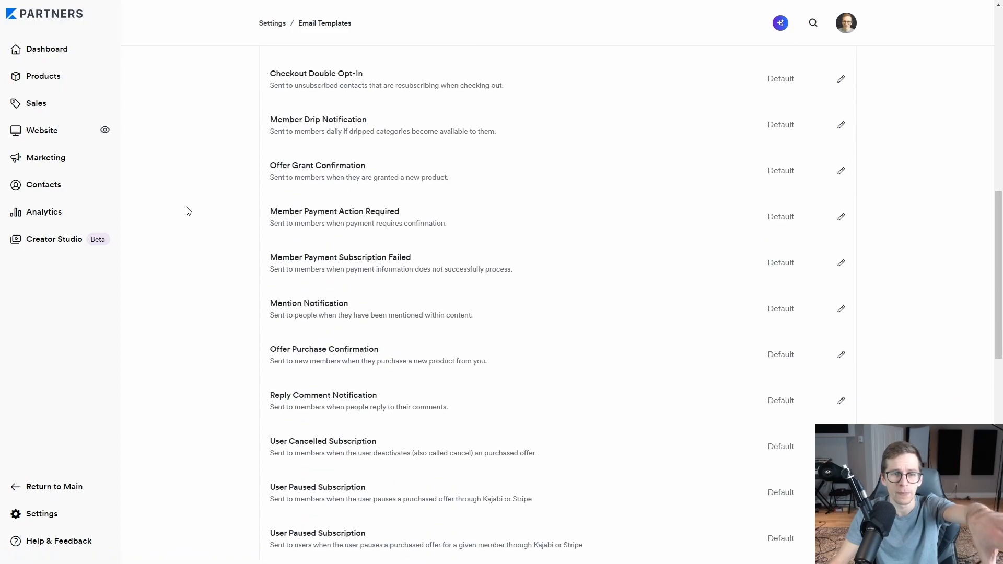
pyautogui.moveTo(540, 293); pyautogui.dragTo(286, 269)
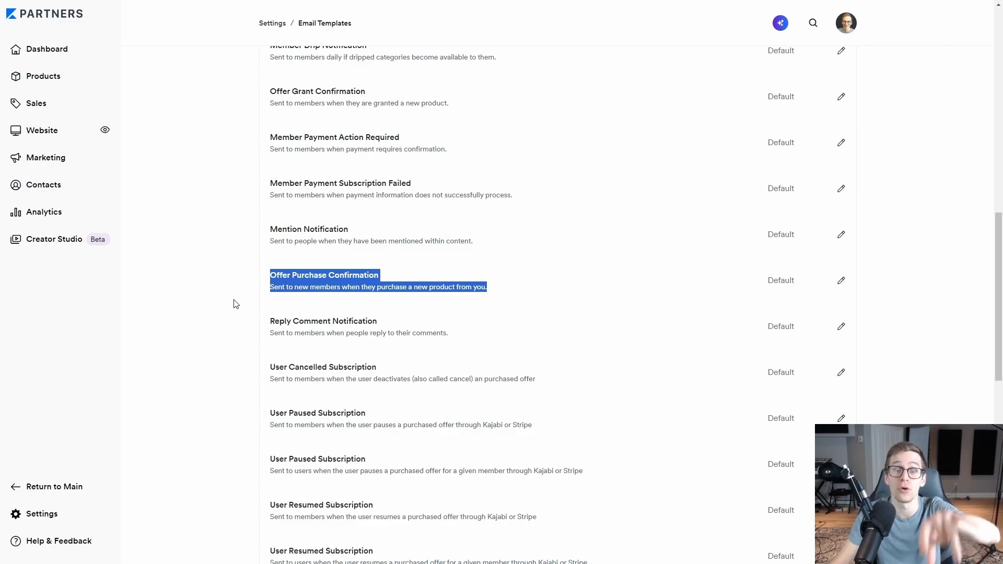
pyautogui.scroll(-1, 524, 232)
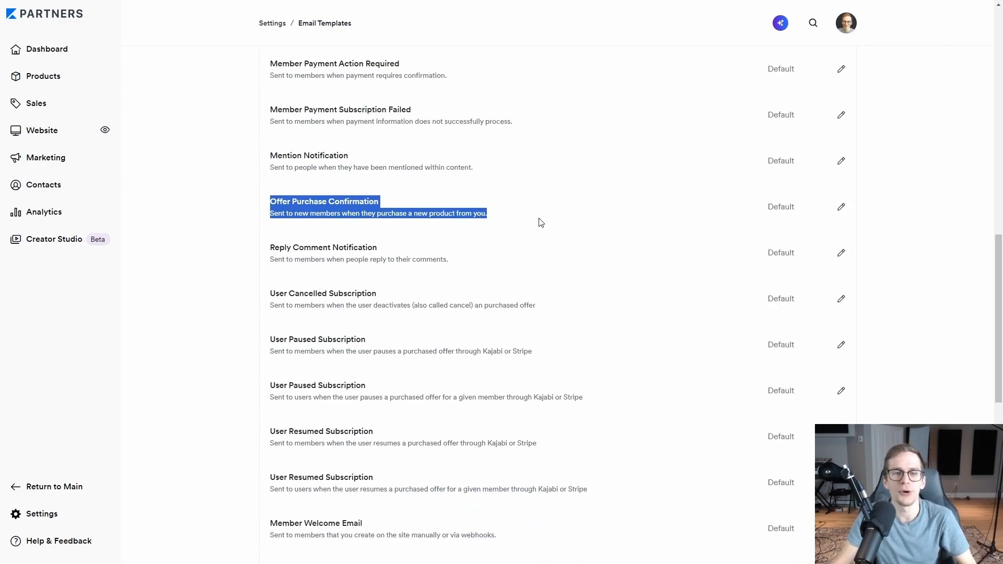
pyautogui.scroll(-1, 541, 222)
pyautogui.scroll(-1, 410, 253)
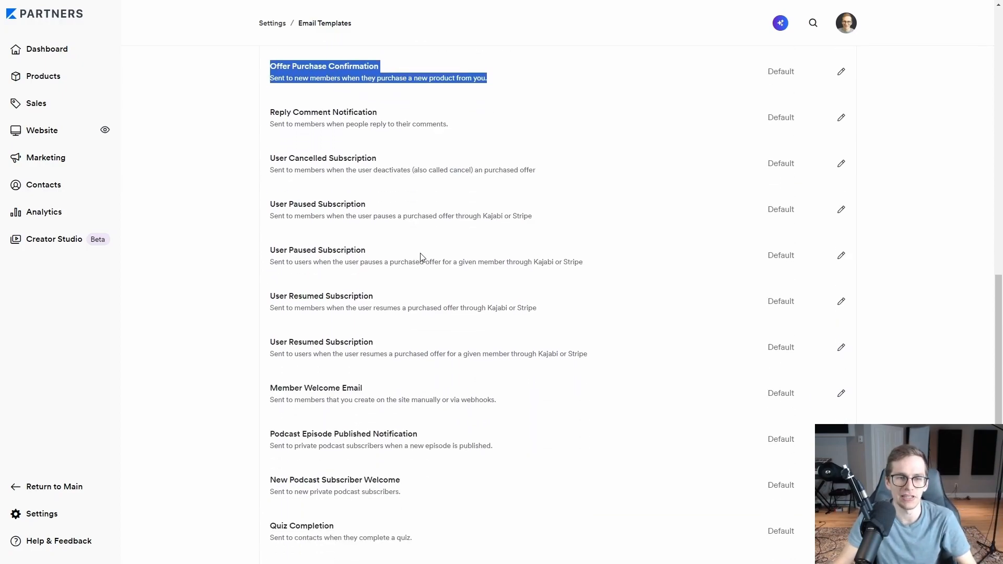
pyautogui.moveTo(567, 178); pyautogui.dragTo(266, 157)
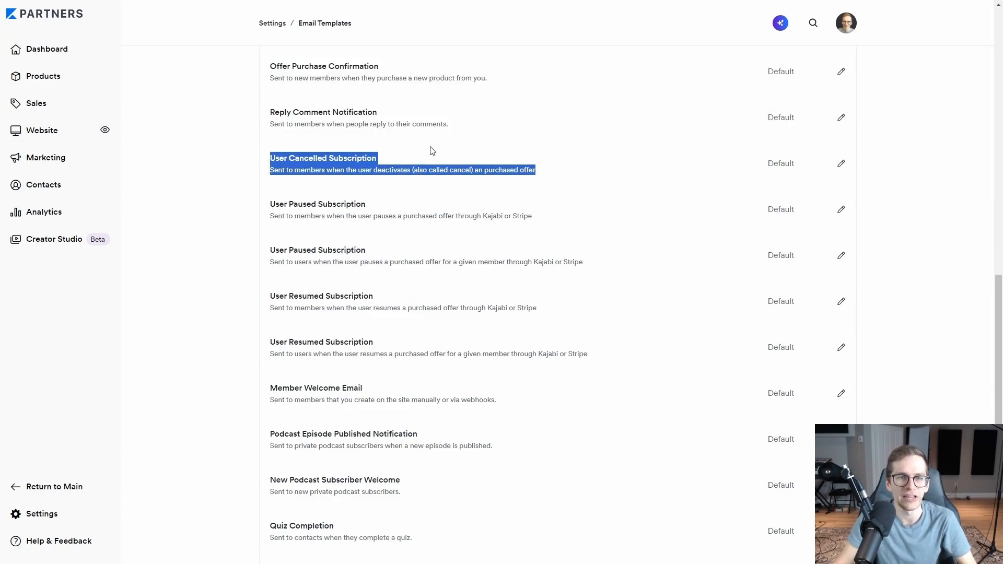
pyautogui.scroll(1, 357, 241)
pyautogui.scroll(2, 356, 240)
pyautogui.click(526, 228)
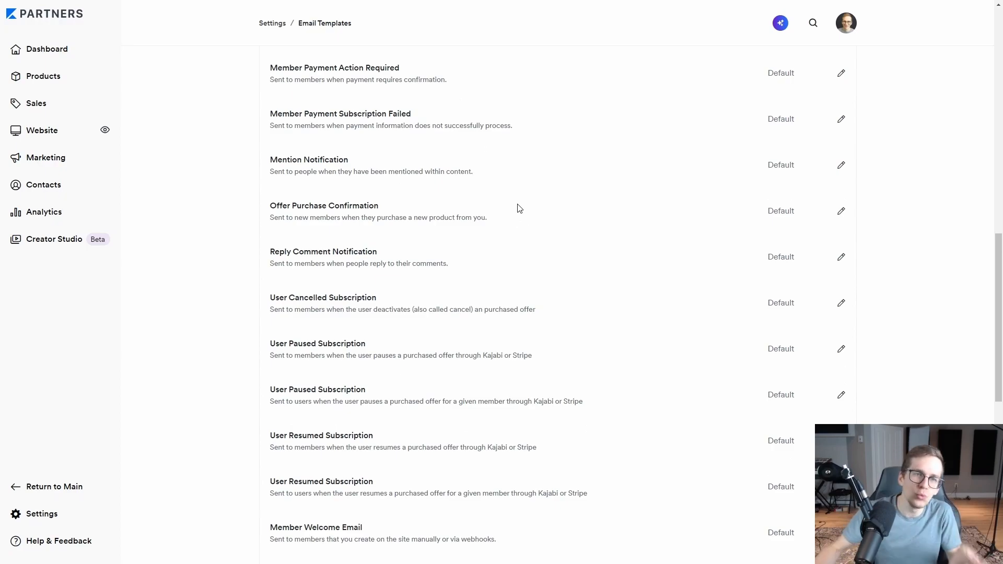
pyautogui.scroll(1, 570, 220)
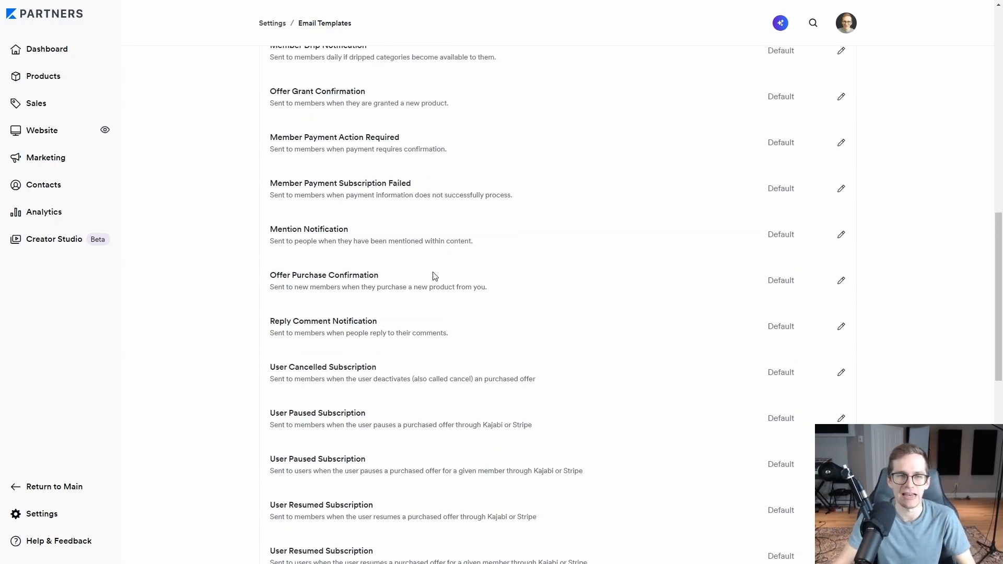
# Open the Offer Purchase Confirmation template and examine the {{offer.title}} variable and the login link line in its content.
pyautogui.click(841, 283)
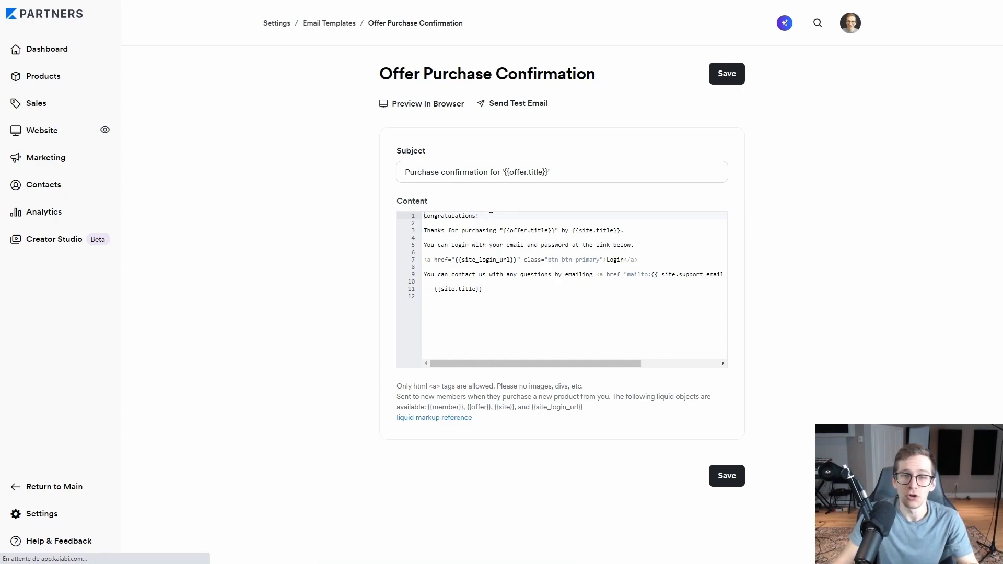
pyautogui.moveTo(504, 232); pyautogui.dragTo(556, 232)
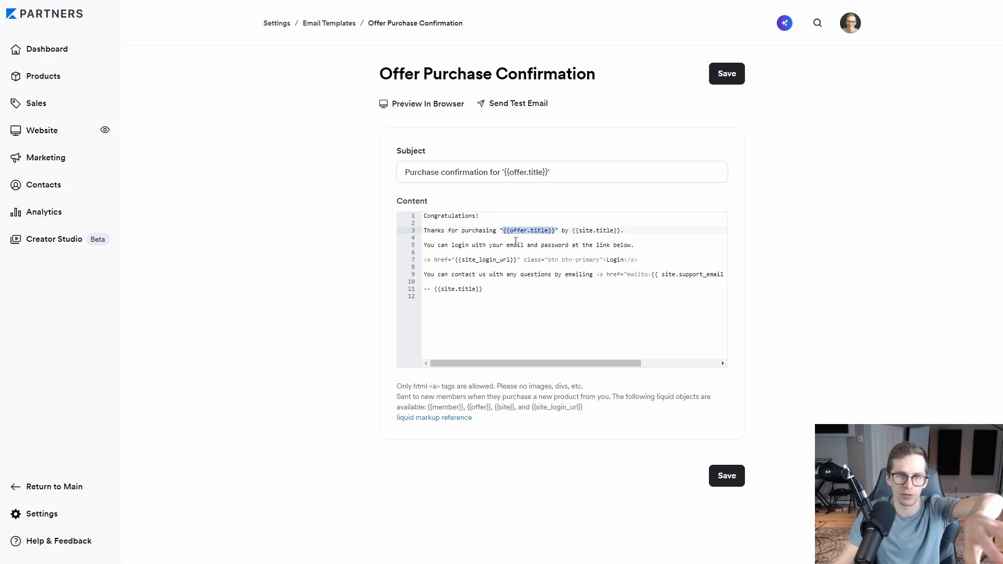
pyautogui.moveTo(573, 232); pyautogui.dragTo(422, 260)
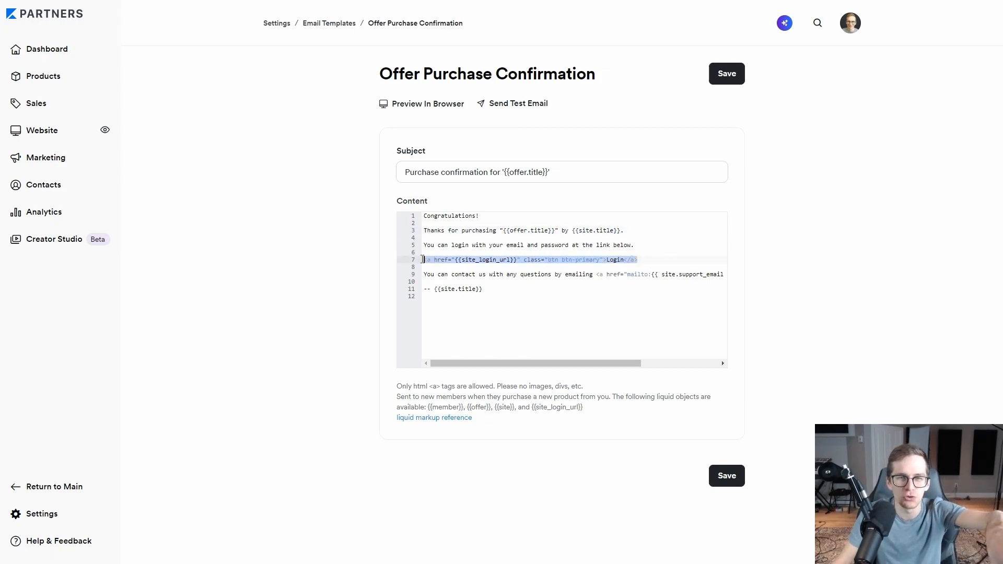
pyautogui.click(462, 245)
pyautogui.click(480, 218)
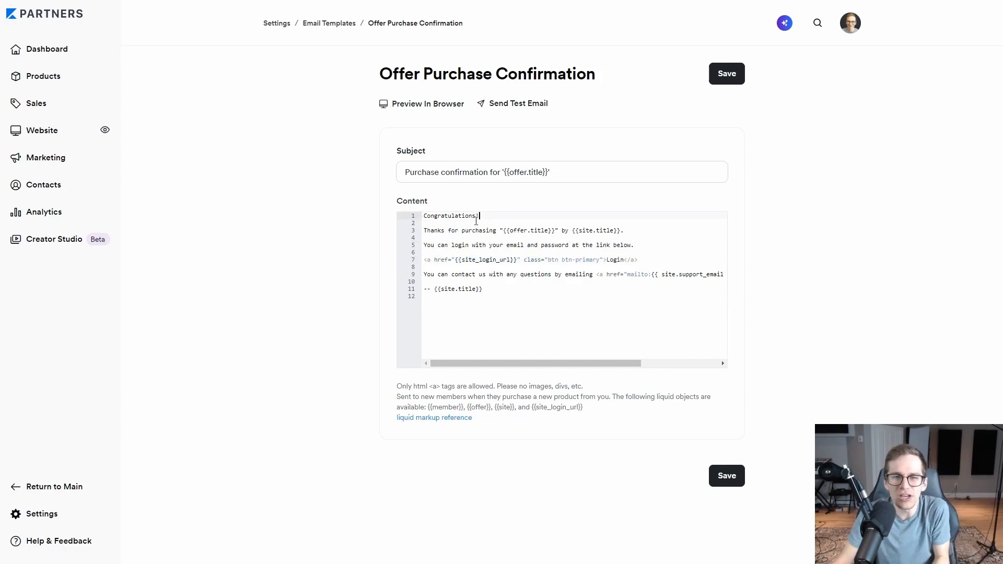
# Translate the greeting to "Félicitations!" and the thank-you line to "Merci d'avoir joint" and "par", keeping the offer and site title variables.
pyautogui.moveTo(485, 216); pyautogui.dragTo(416, 195)
pyautogui.write('Félicitati')
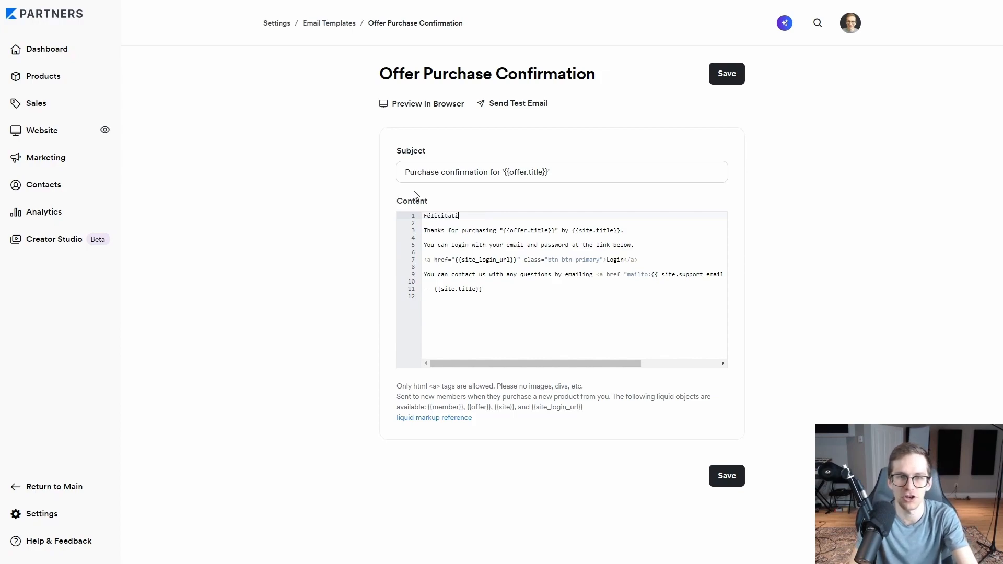
pyautogui.moveTo(498, 235); pyautogui.dragTo(389, 231)
pyautogui.write("Merci d'avoir joint")
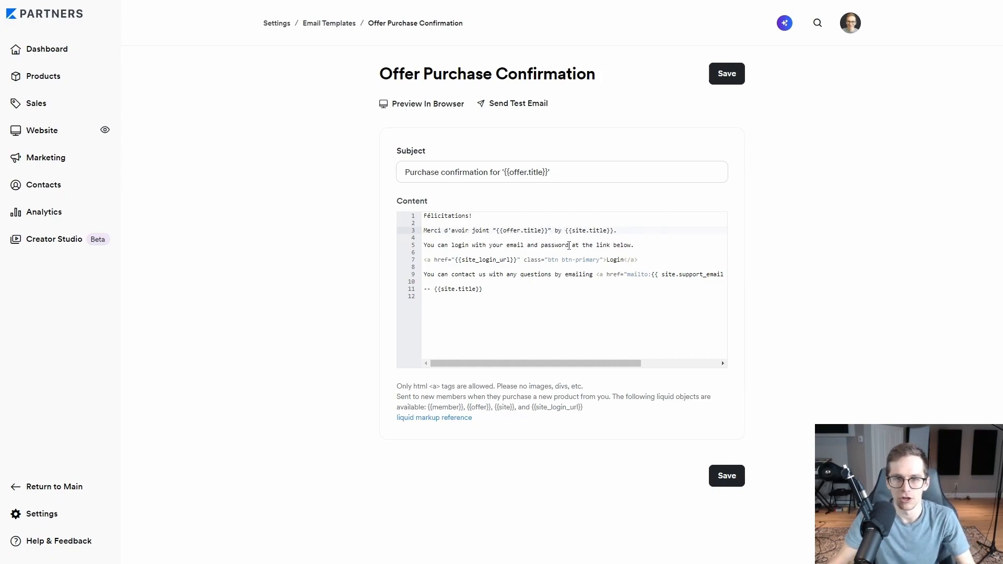
pyautogui.press('BackSpace')
pyautogui.press('BackSpace')
pyautogui.write('par')
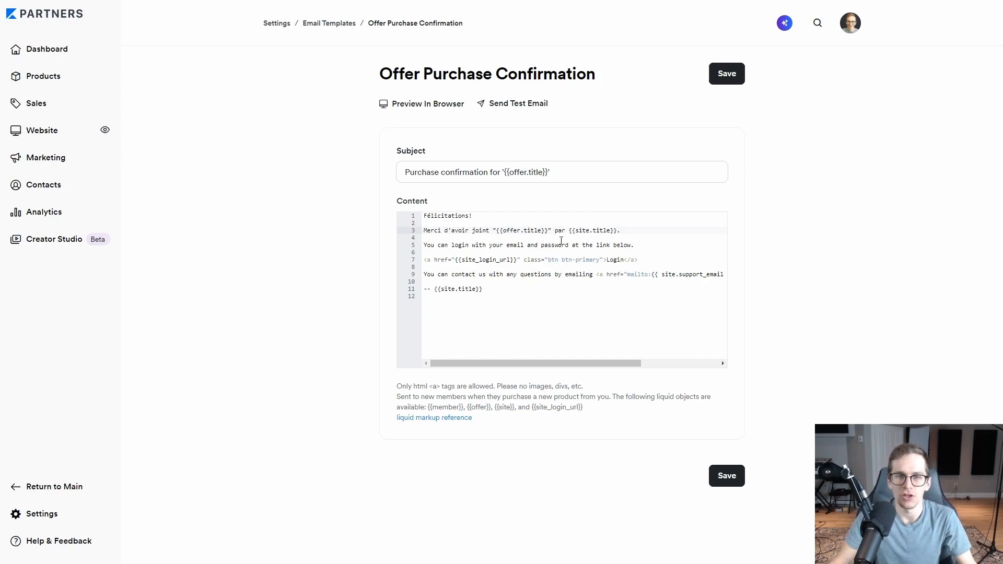
# Replace the login sentence with "Tu peux te connecter avec ce lien:" and the contact sentence with "Tu peux me contacter à ce mail:", keeping the support email link.
pyautogui.moveTo(652, 247); pyautogui.dragTo(344, 249)
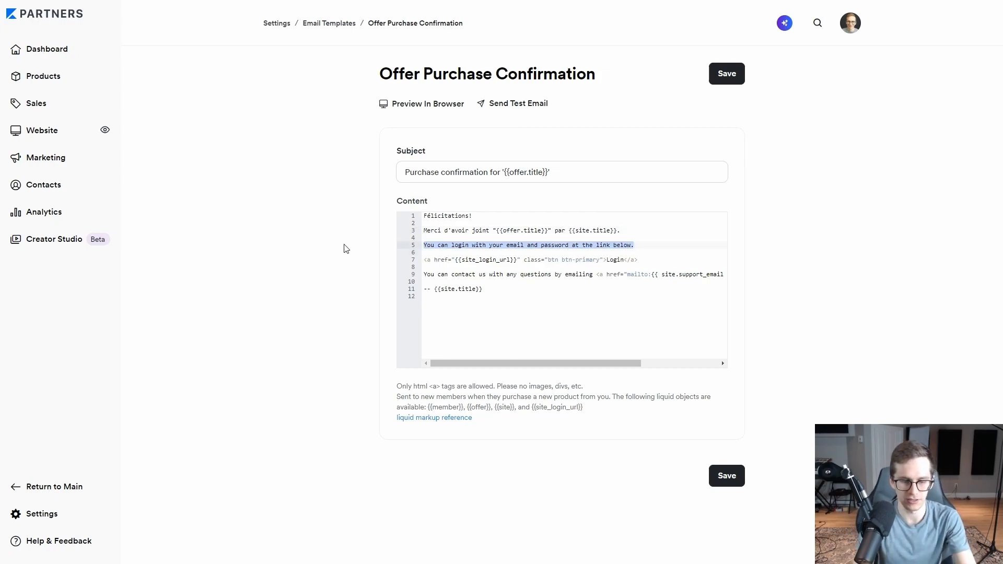
pyautogui.write('Tu')
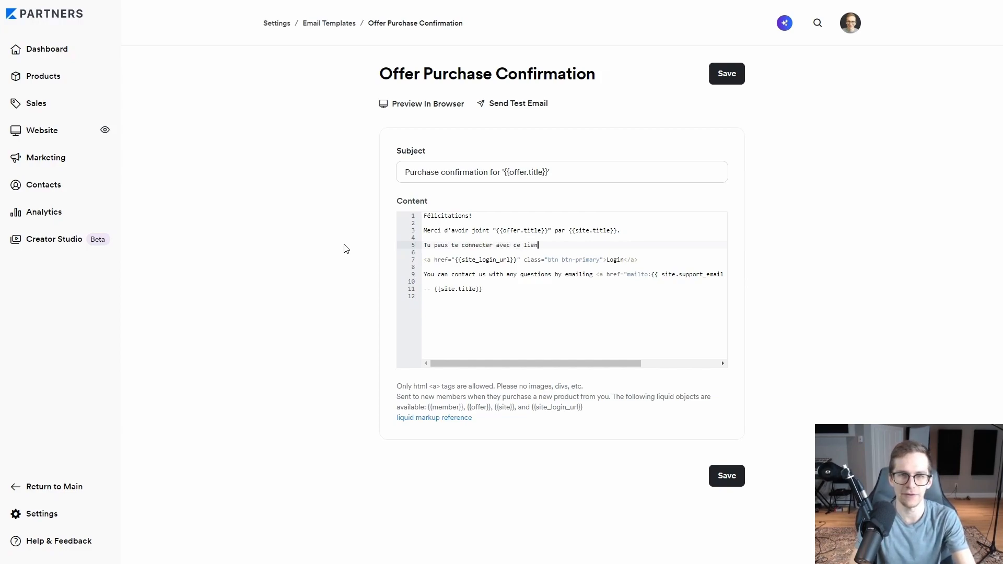
pyautogui.moveTo(594, 276); pyautogui.dragTo(382, 279)
pyautogui.write('Tui peux m')
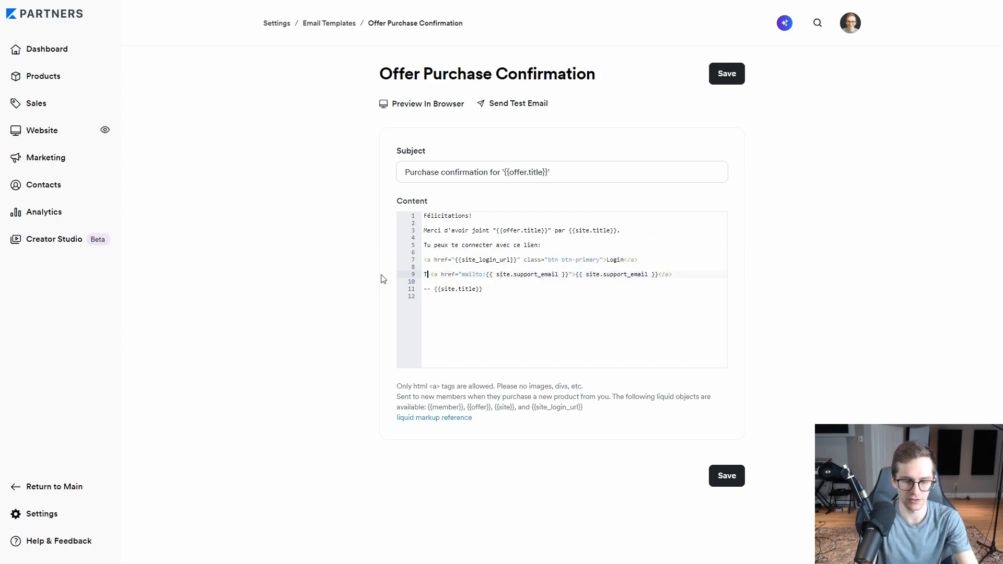
pyautogui.write('e contacter ')
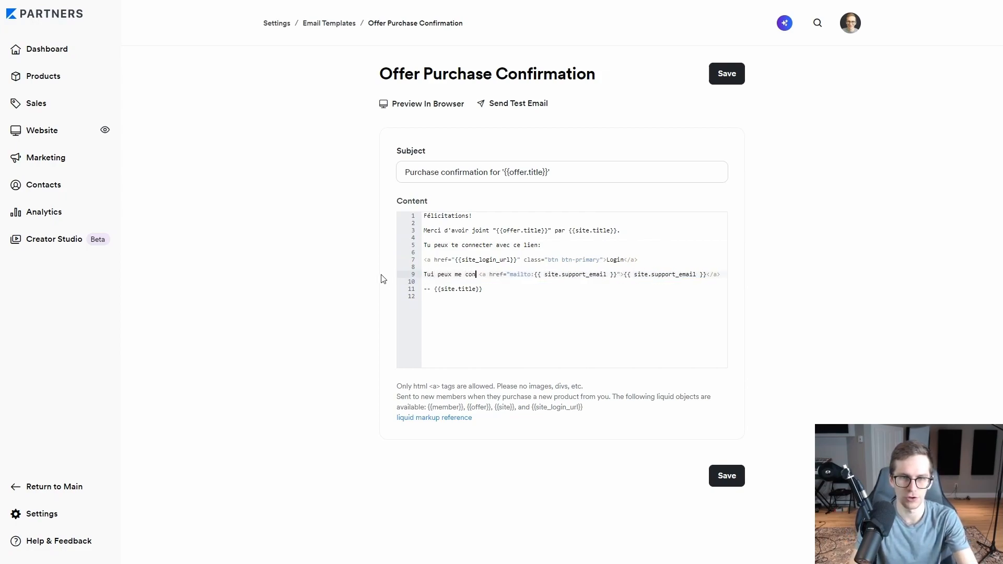
pyautogui.write('à ce mail:')
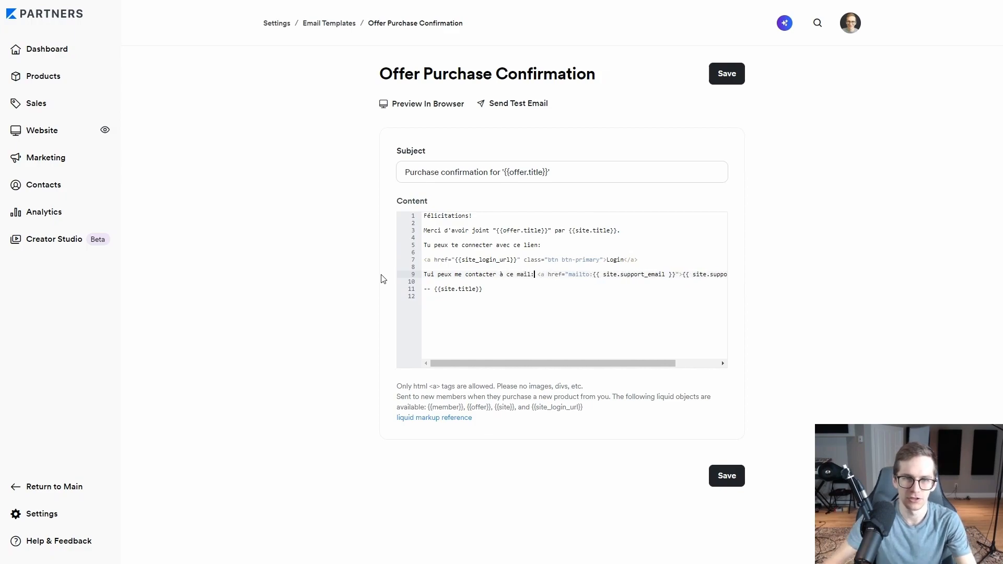
pyautogui.press('BackSpace')
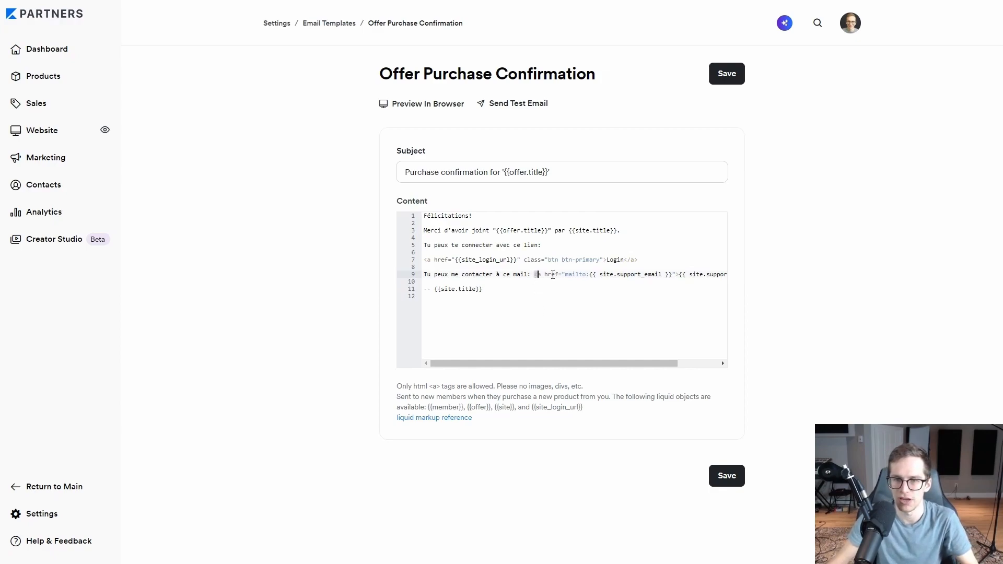
pyautogui.moveTo(553, 275); pyautogui.dragTo(742, 278)
pyautogui.click(675, 277)
pyautogui.moveTo(486, 274); pyautogui.dragTo(419, 276)
pyautogui.click(489, 282)
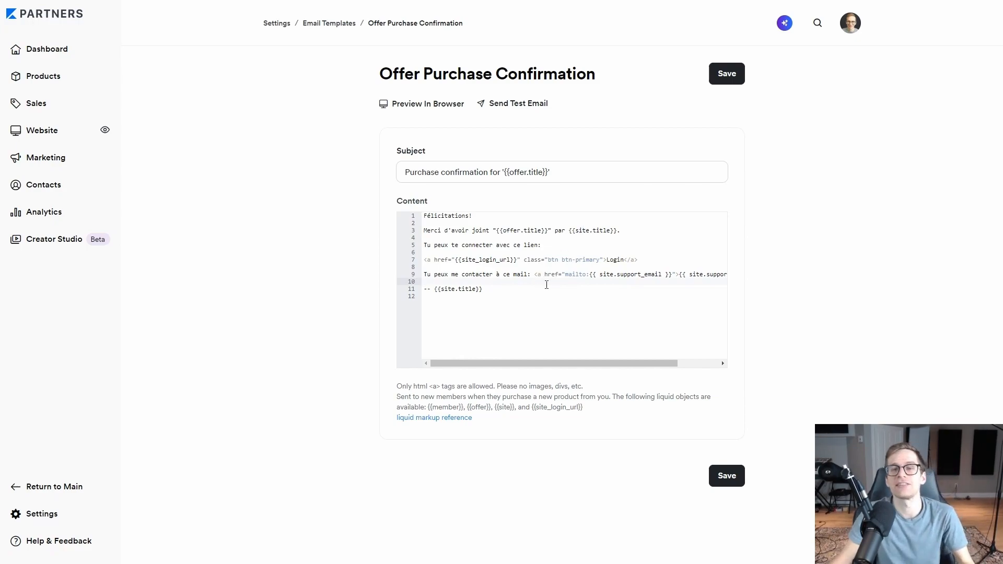
# Change the email subject to "Confirmation d'achat de '{{offer.title}}'", keeping the offer title variable.
pyautogui.moveTo(406, 170); pyautogui.dragTo(587, 175)
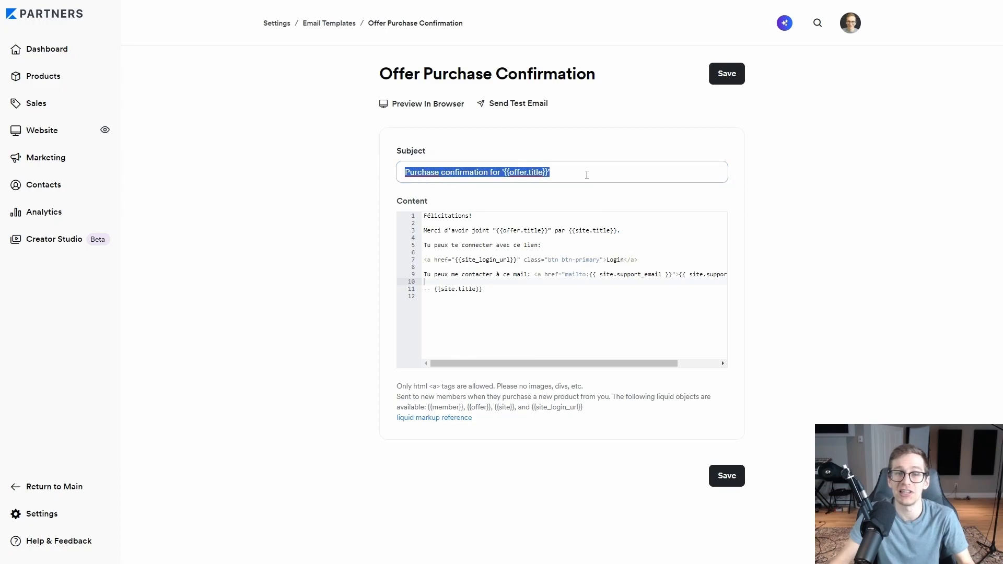
pyautogui.click(474, 173)
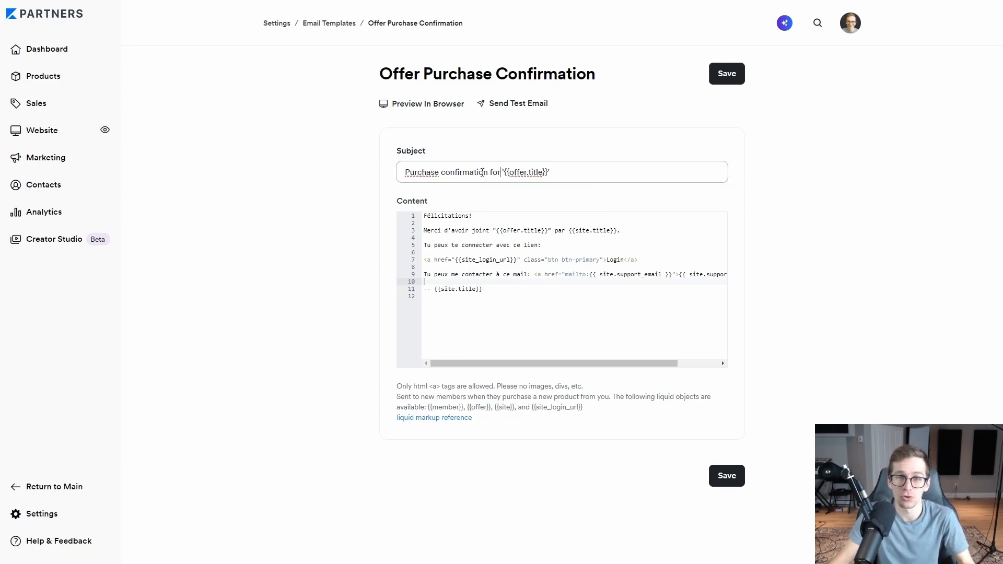
pyautogui.moveTo(500, 172); pyautogui.dragTo(387, 170)
pyautogui.write("Confirmation d'achat")
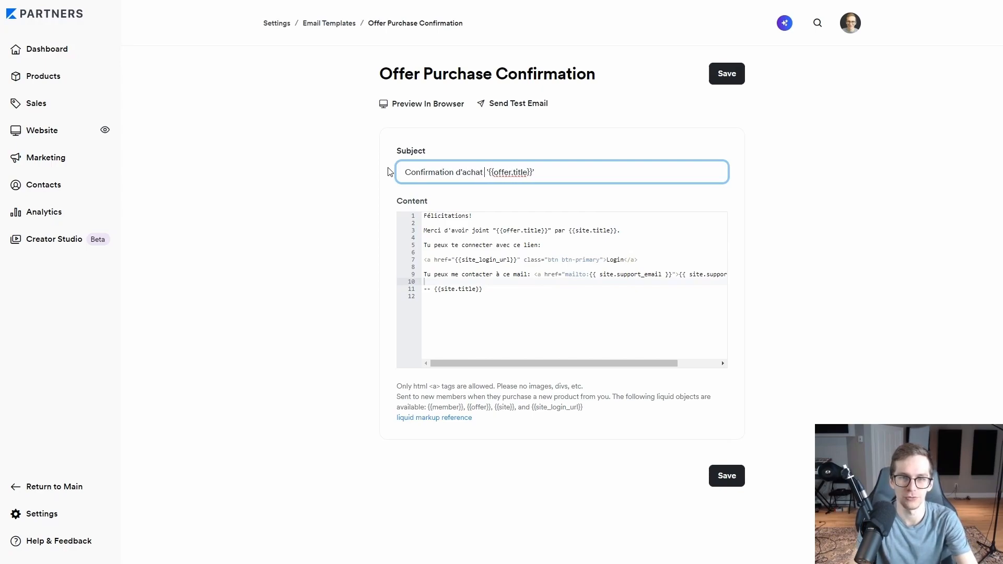
pyautogui.write(' de')
pyautogui.hotkey('ctrl', 'a')
pyautogui.click(273, 150)
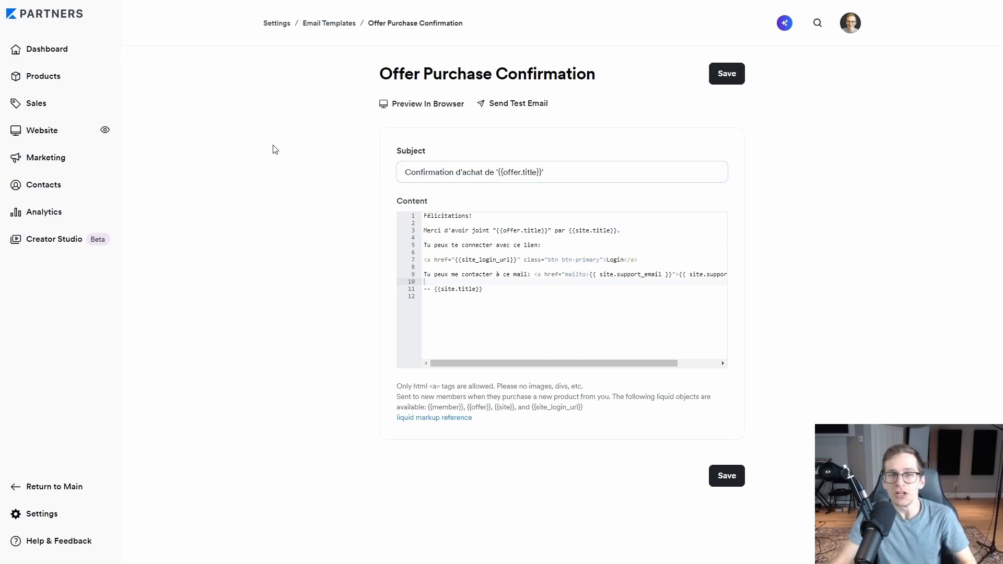
# Check the translated purchase confirmation email in a browser preview, close it, and open the test email option.
pyautogui.click(411, 105)
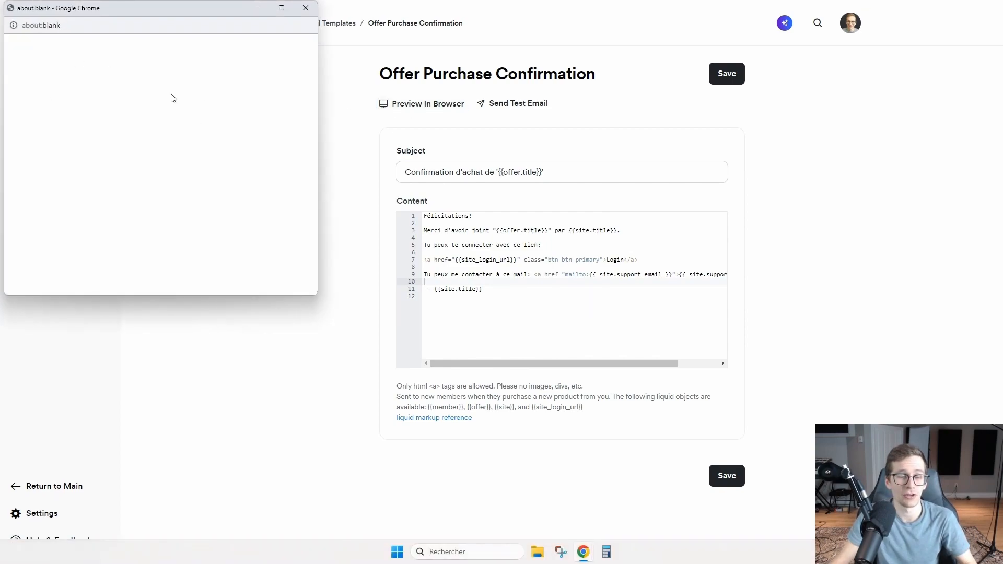
pyautogui.moveTo(17, 42); pyautogui.dragTo(159, 208)
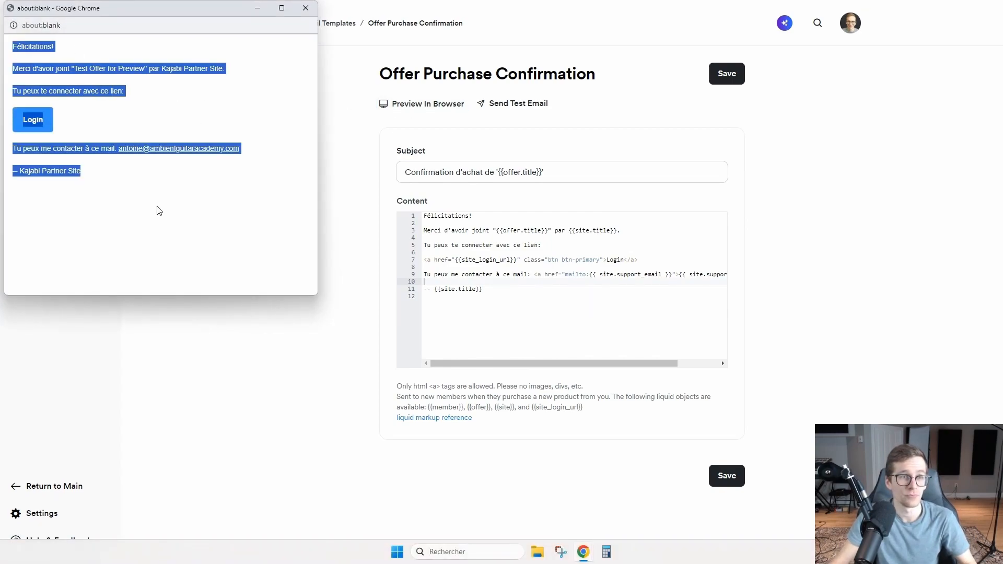
pyautogui.click(159, 209)
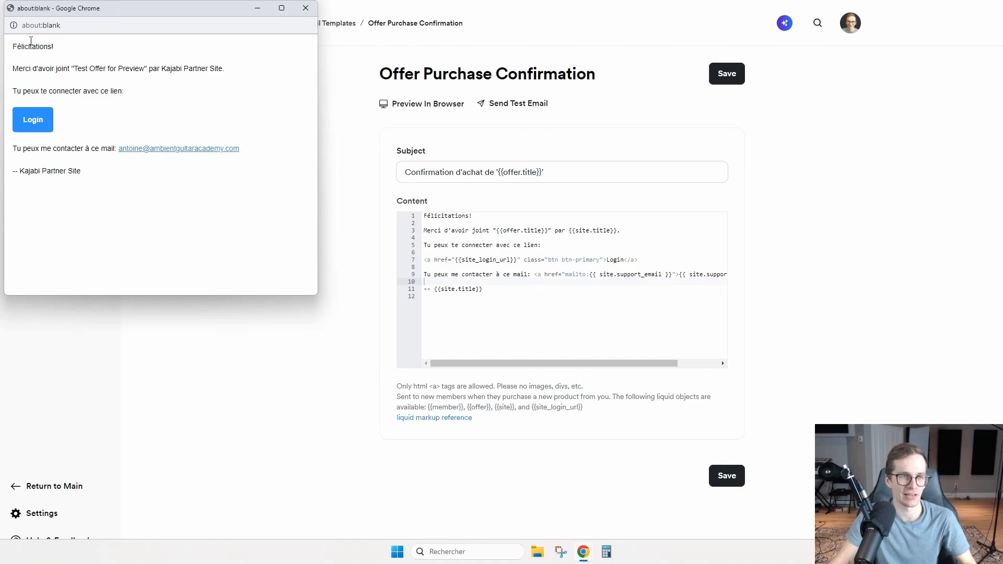
pyautogui.click(305, 8)
pyautogui.click(521, 107)
pyautogui.click(543, 164)
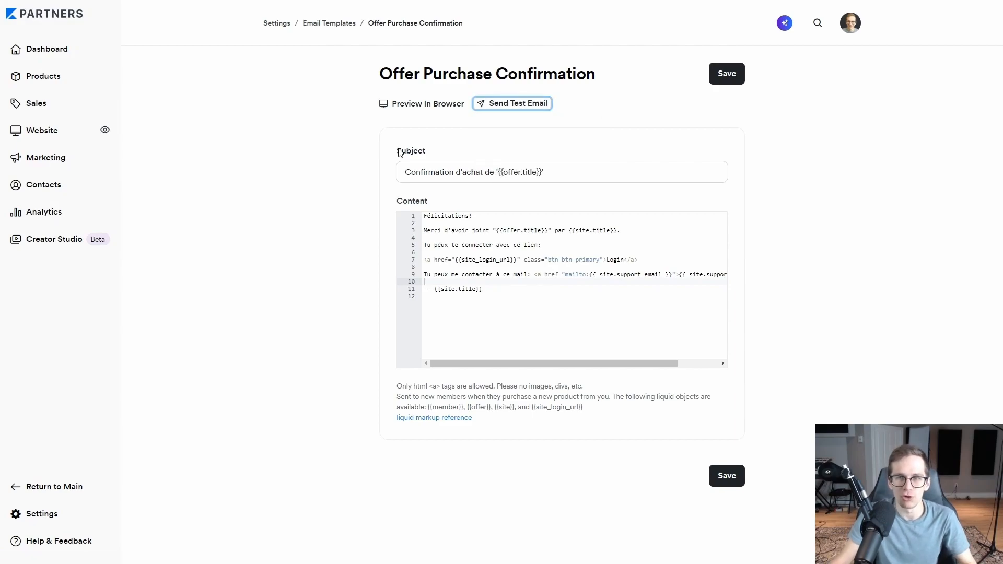
# Leave the Offer Purchase Confirmation template without saving and look through the email templates list again.
pyautogui.click(333, 23)
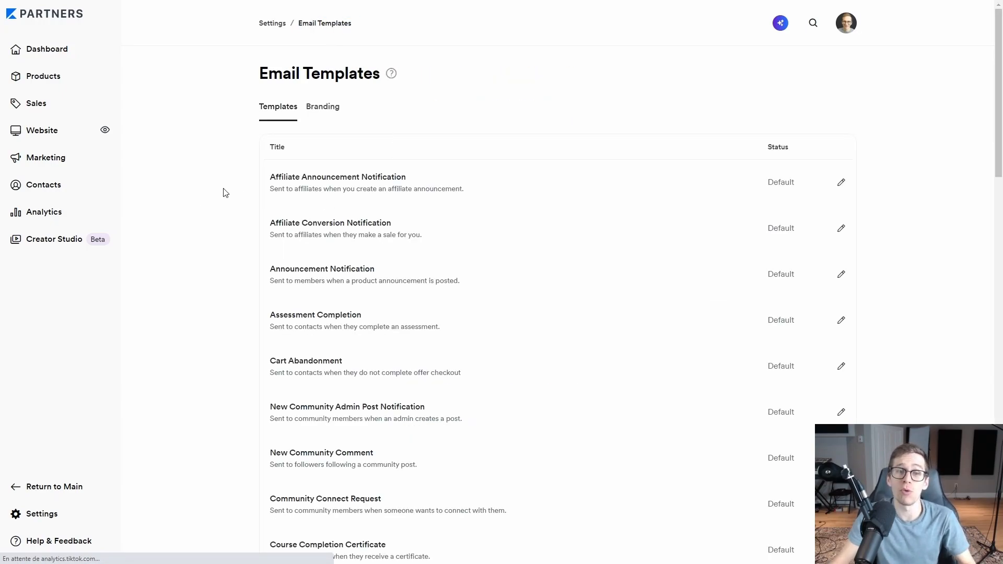
pyautogui.scroll(-1, 402, 179)
pyautogui.scroll(-10, 402, 178)
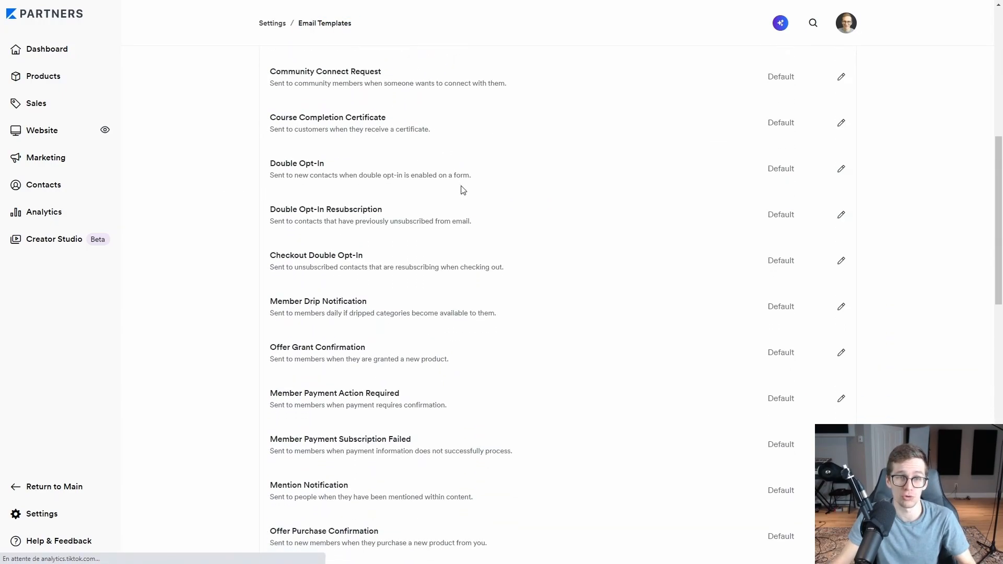
pyautogui.scroll(11, 503, 249)
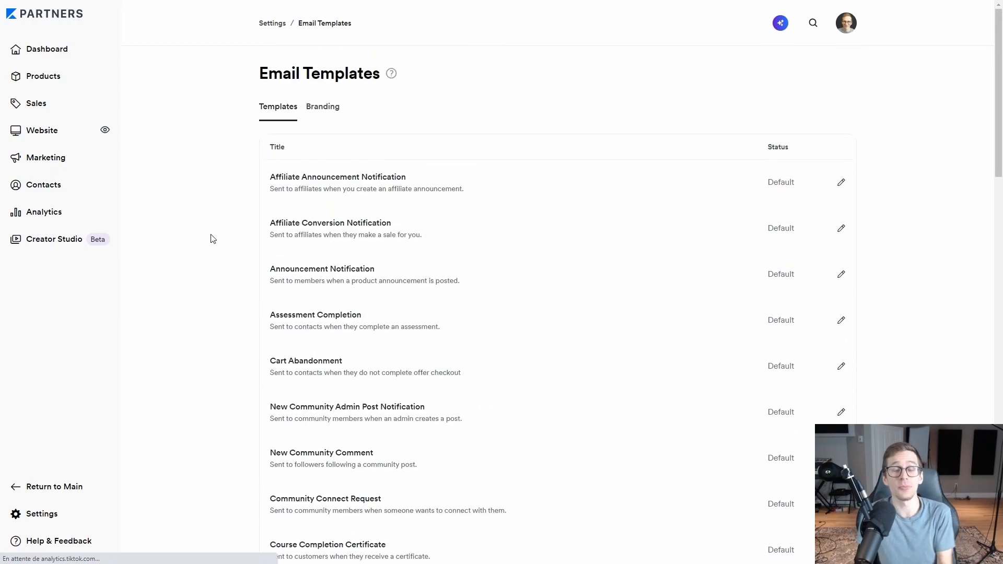